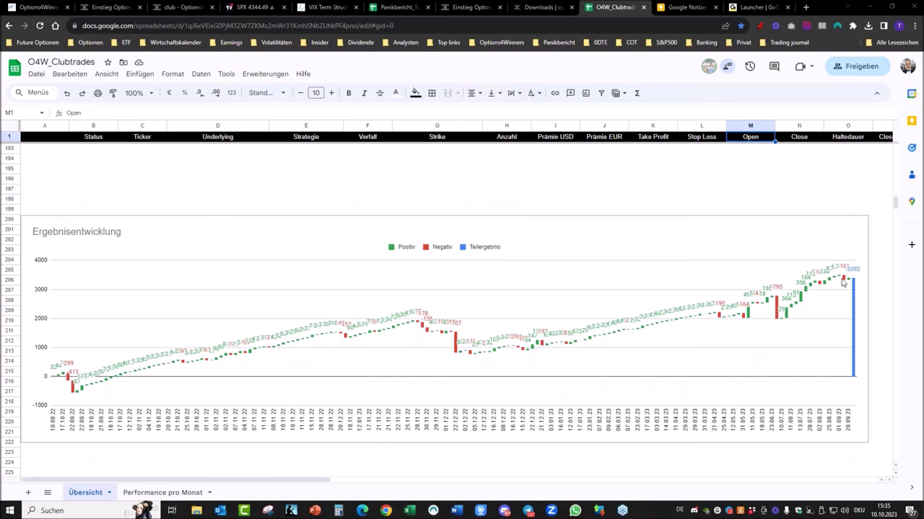
Review the Performance pro Monat sheet of O4W_Clubtrades and the trade messages in Discord's Clubtrades channel.
left_click(165, 492)
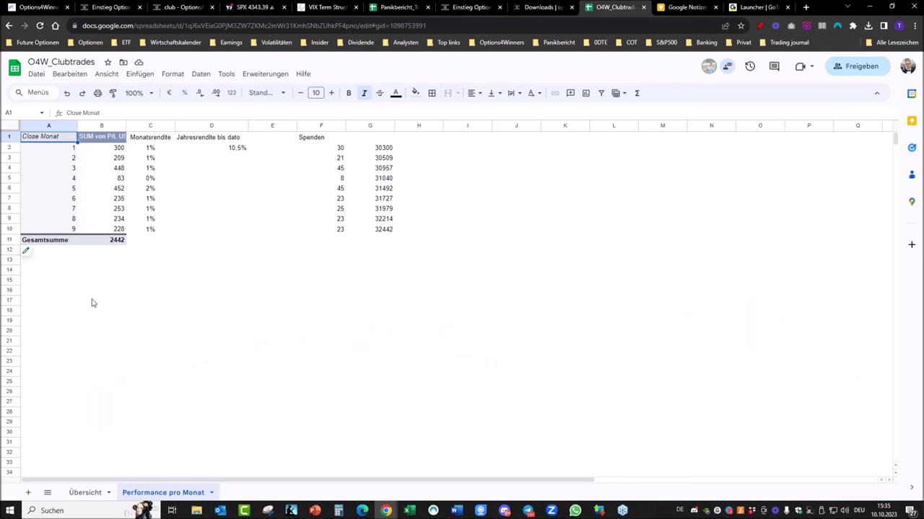
left_click(504, 511)
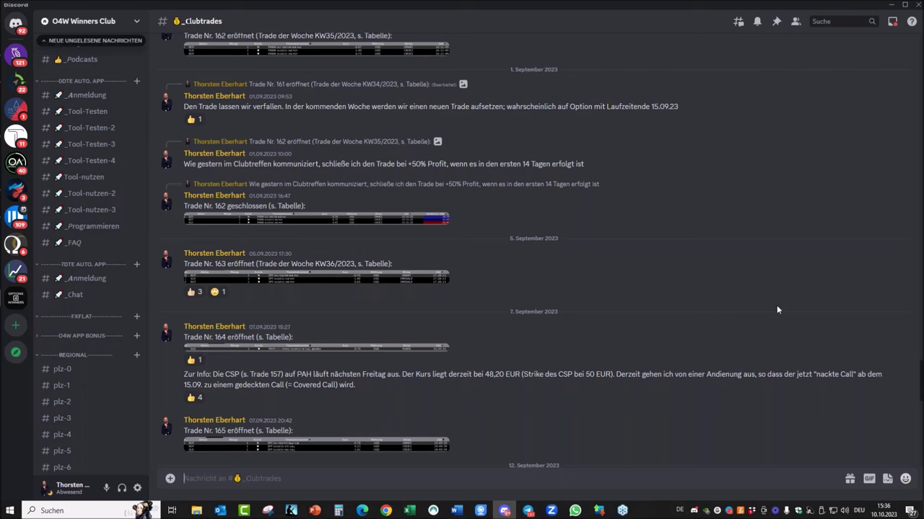
left_click(891, 6)
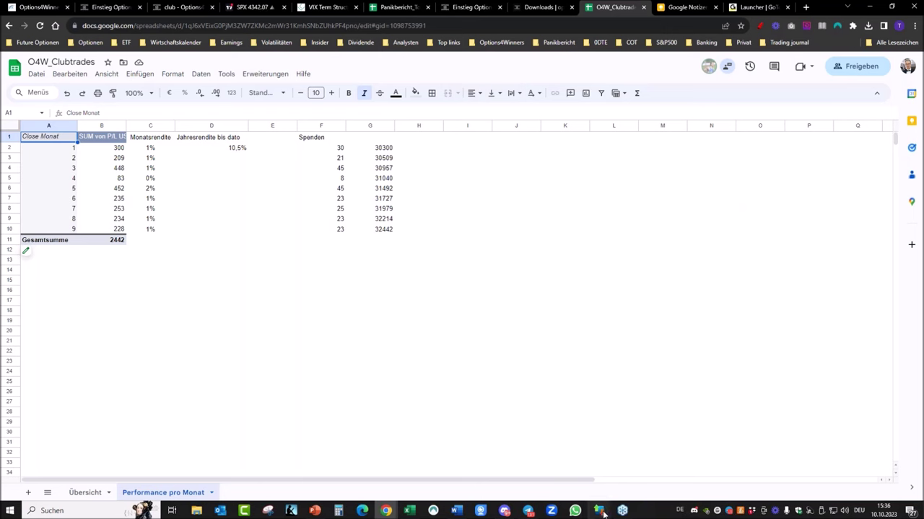
Switch to Trader Workstation and examine the portfolio positions of the live account and the simulated paper-trading account.
mouse_move(601, 511)
left_click(570, 476)
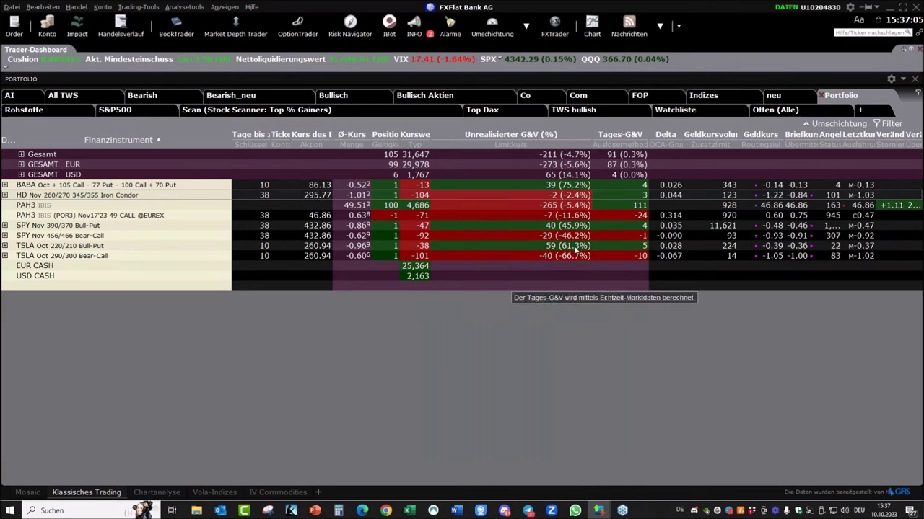
mouse_move(599, 510)
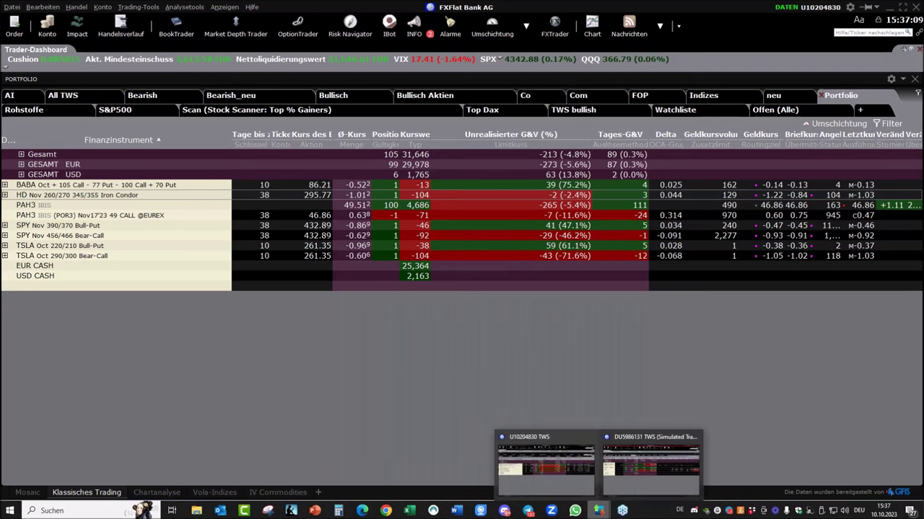
left_click(647, 455)
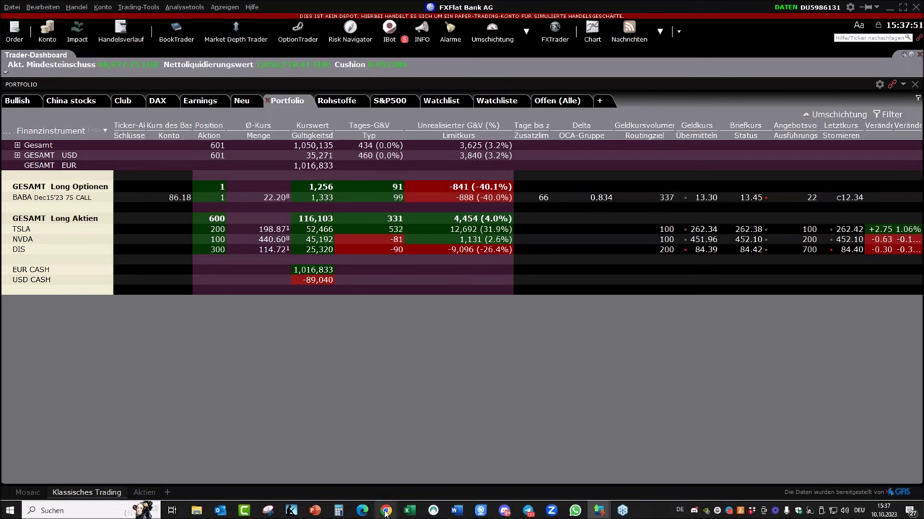
Back in Chrome, sketch red axes with a rising staircase curve and an upward arrow beside the monthly performance table, closing the annotation when finished.
mouse_move(386, 511)
left_click(358, 492)
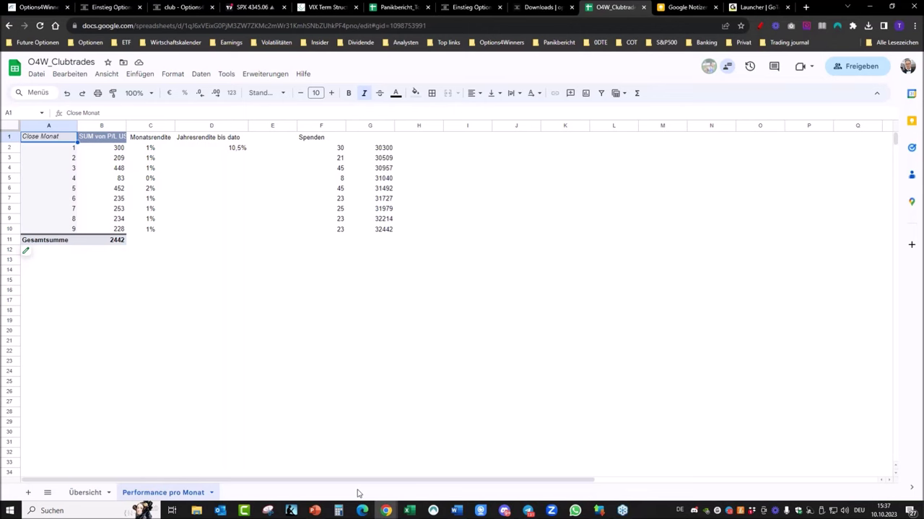
left_click(759, 25)
mouse_move(495, 252)
left_mouse_down()
mouse_move(488, 350)
mouse_move(699, 351)
left_mouse_up()
left_click_drag(498, 327, 513, 327)
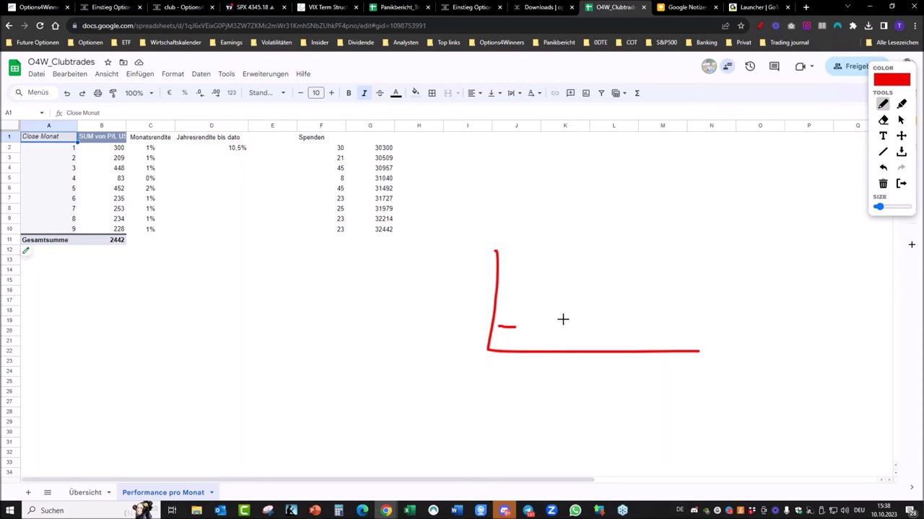
mouse_move(513, 326)
left_mouse_down()
mouse_move(547, 300)
mouse_move(653, 257)
left_mouse_up()
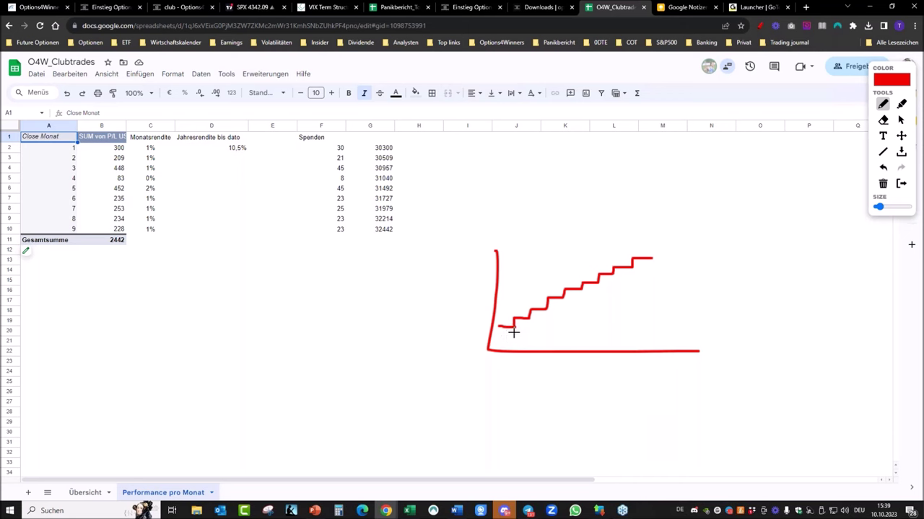
mouse_move(509, 336)
left_mouse_down()
mouse_move(664, 255)
mouse_move(664, 264)
mouse_move(655, 258)
left_mouse_up()
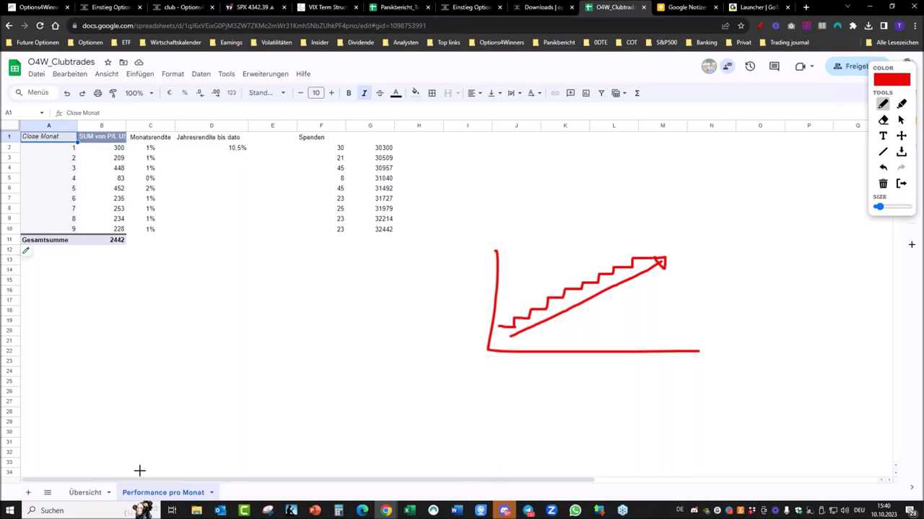
left_click(901, 183)
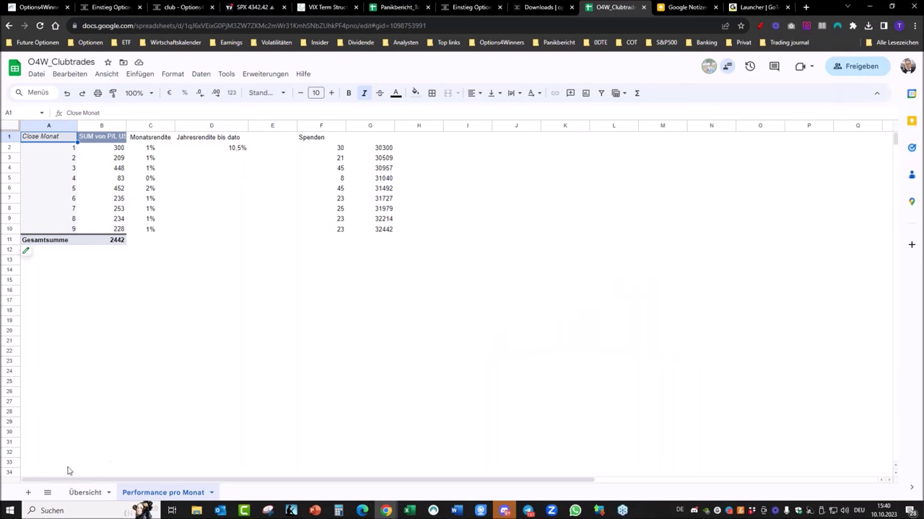
Review the Ergebnisentwicklung chart on the Übersicht sheet and the panic gauge in the Panikbericht_Topkandidaten spreadsheet.
left_click(85, 493)
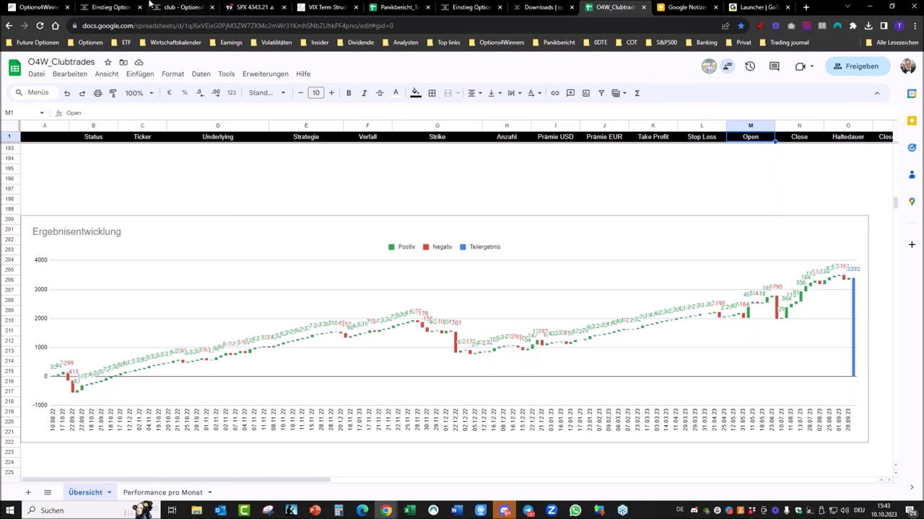
left_click(411, 7)
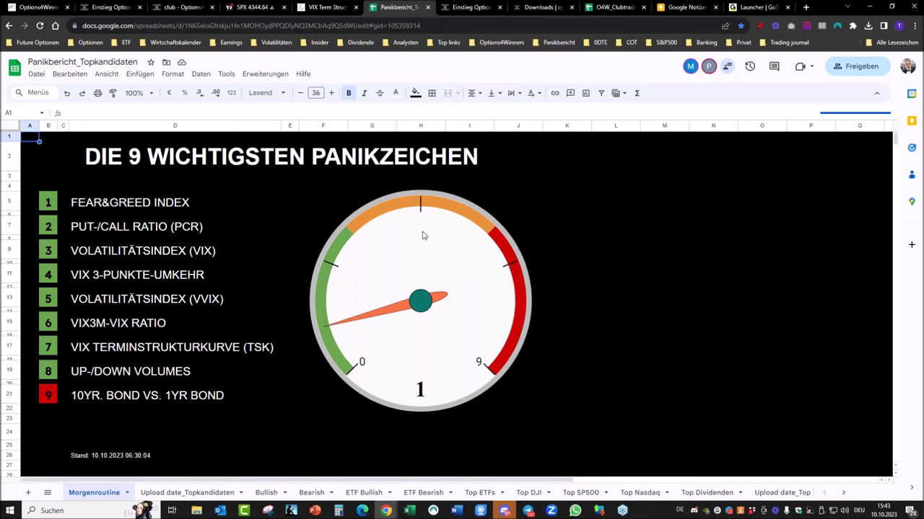
Open the DAX index chart in TradingView from the Overview watchlist and show its price history back to June.
left_click(271, 6)
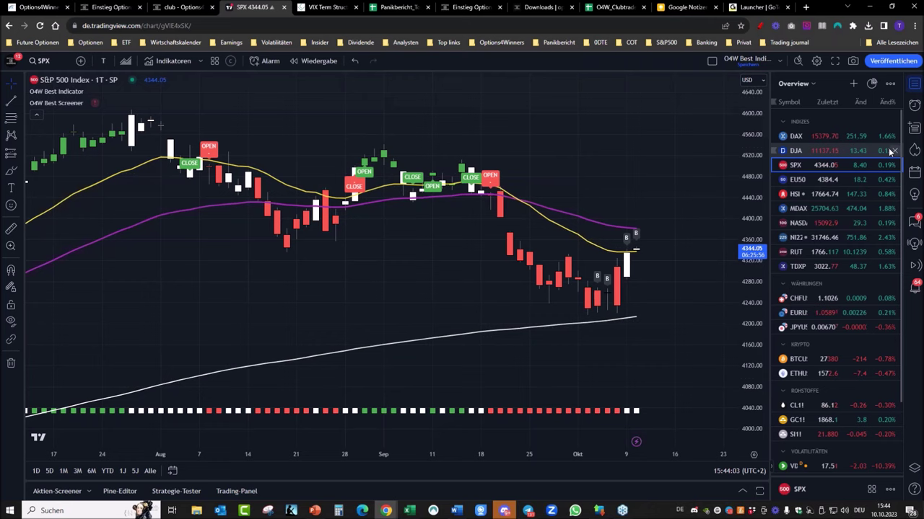
left_click(840, 138)
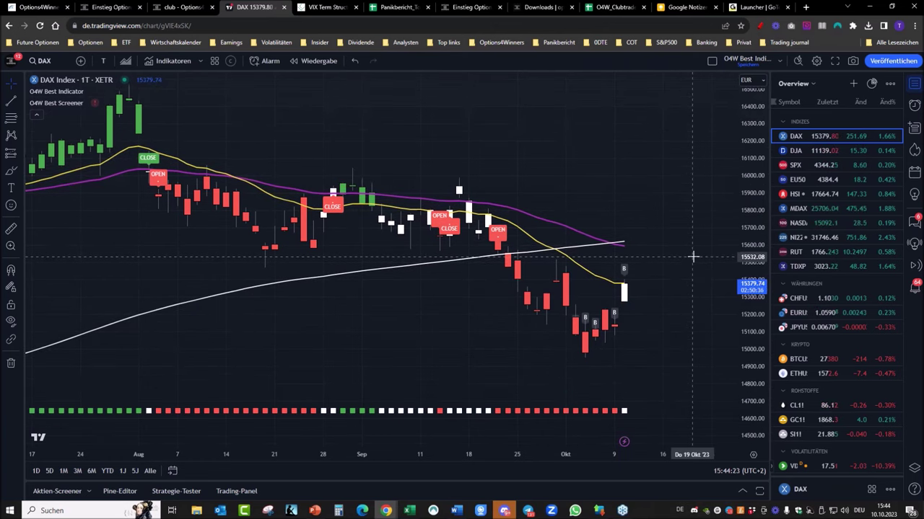
scroll(693, 256, "down", 1)
scroll(692, 256, "down", 1)
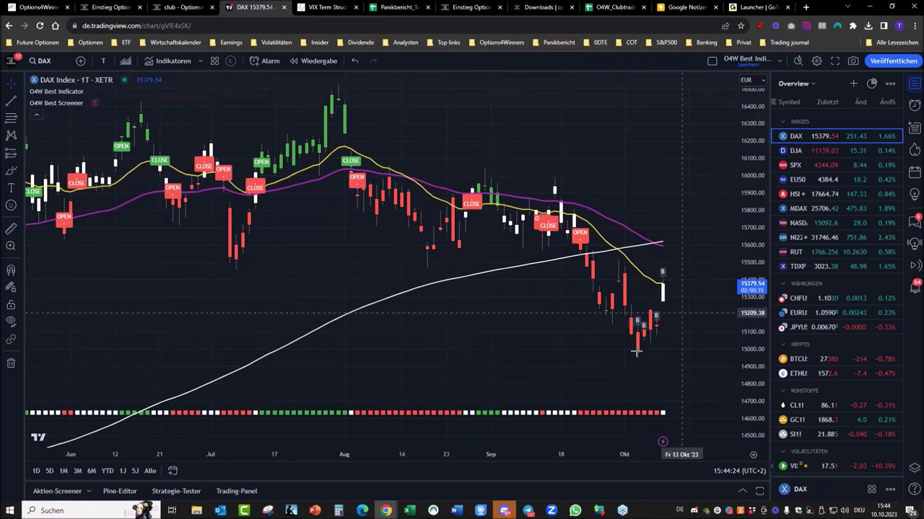
Place a horizontal line at about 15,000 points on the DAX chart and check the recent candles against it.
left_click(22, 109)
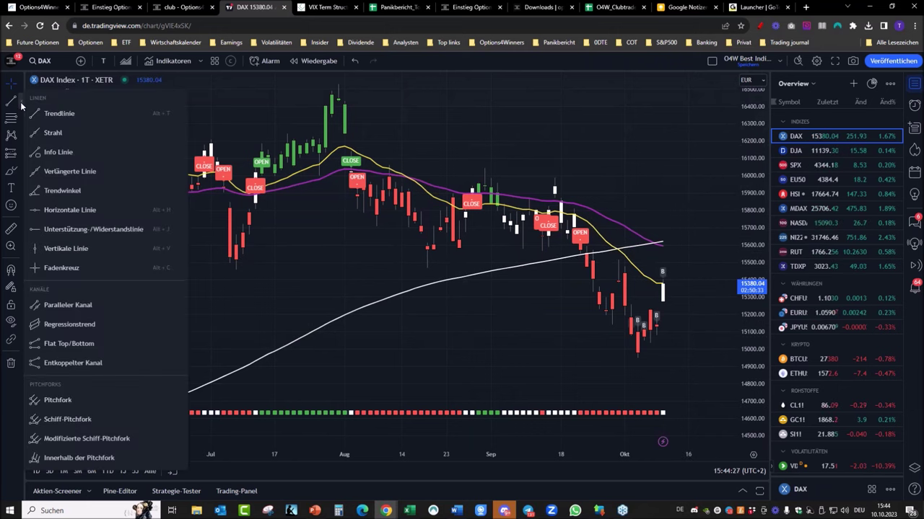
left_click(70, 210)
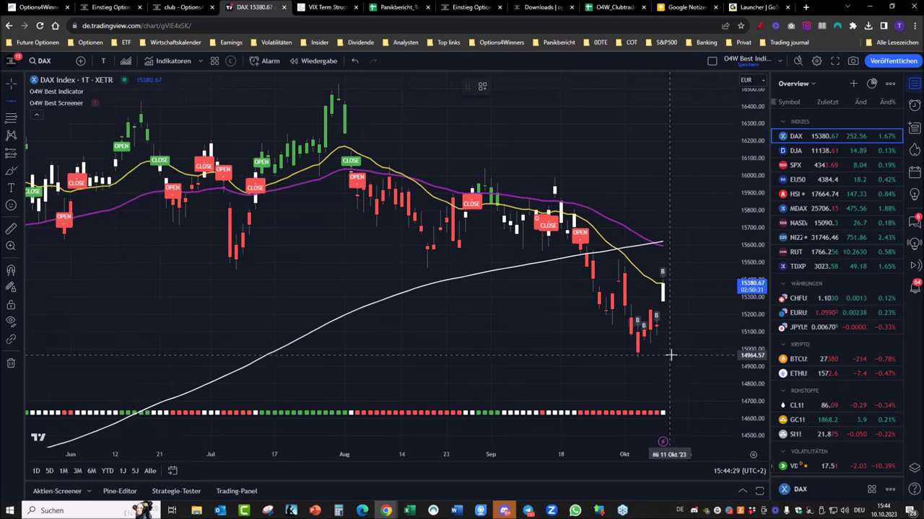
left_click(720, 349)
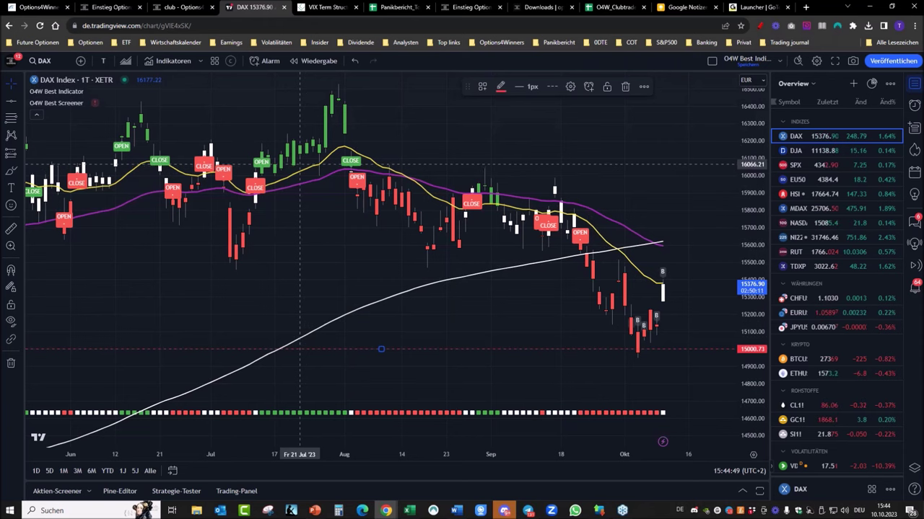
scroll(676, 301, "up", 1)
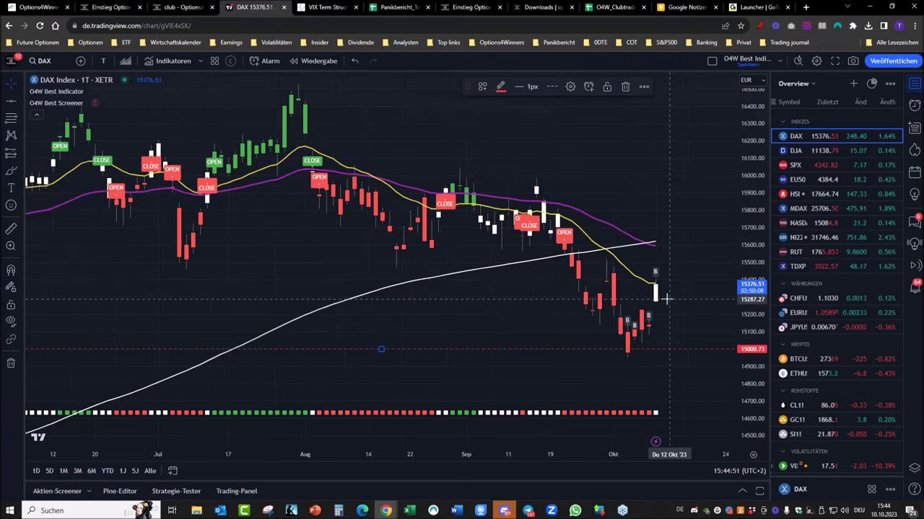
scroll(667, 298, "up", 2)
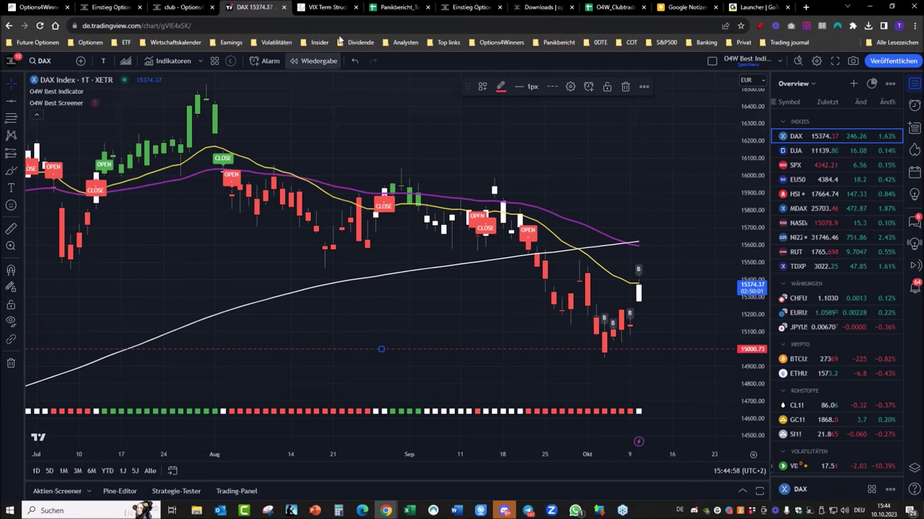
On VIX Central's futures term structure, draw a falling red curve, a rising line from October to May and short marks, then exit the annotation.
left_click(329, 6)
mouse_move(394, 281)
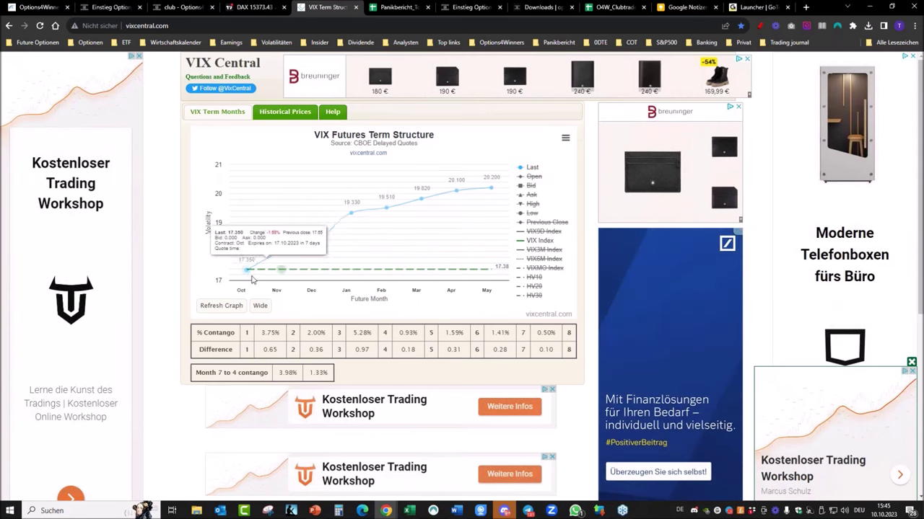
left_click(760, 27)
mouse_move(237, 189)
left_mouse_down()
mouse_move(253, 209)
mouse_move(429, 262)
mouse_move(468, 264)
left_mouse_up()
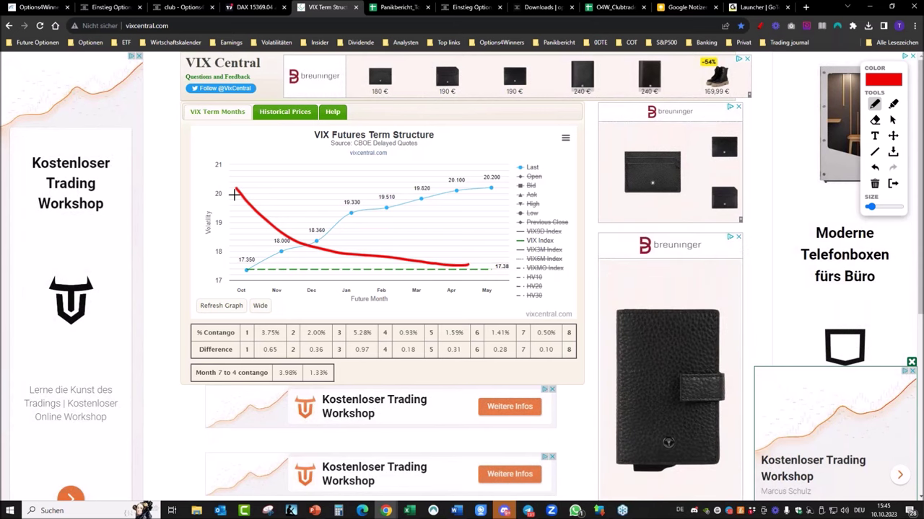
mouse_move(246, 270)
left_mouse_down()
mouse_move(340, 223)
mouse_move(491, 182)
left_mouse_up()
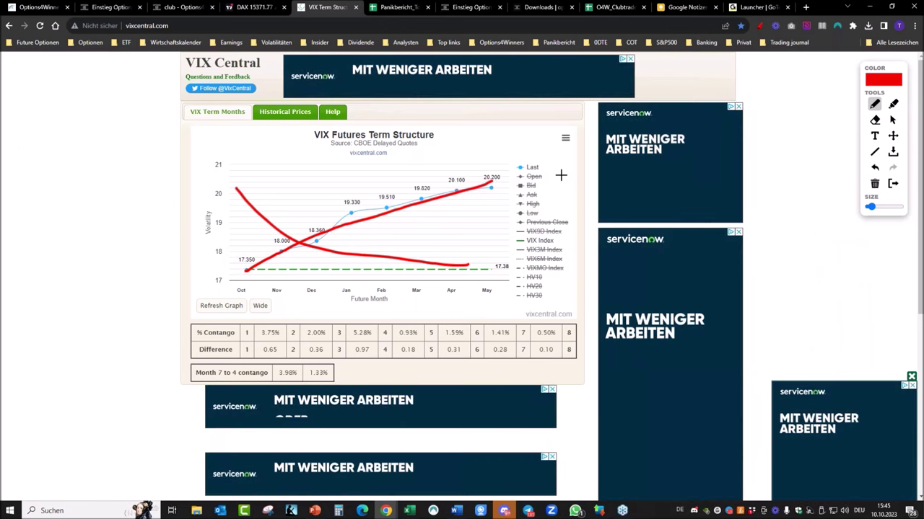
left_click_drag(538, 172, 538, 189)
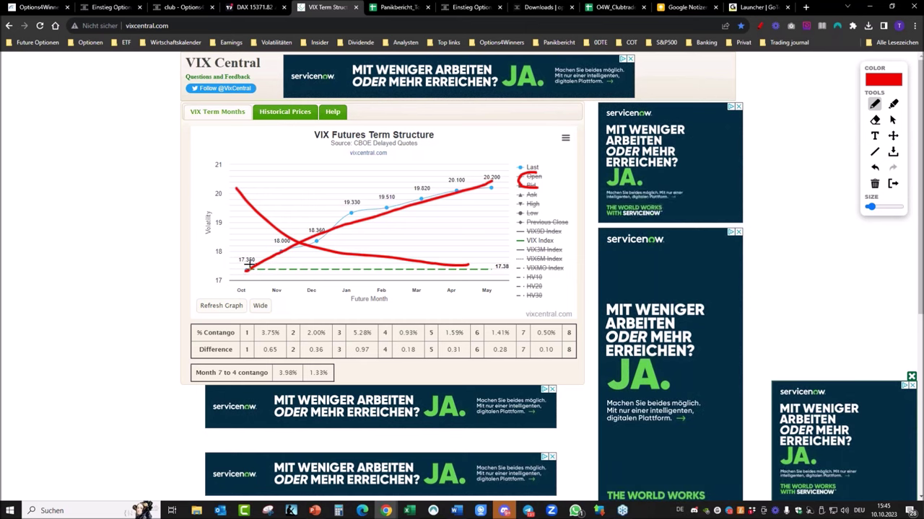
mouse_move(245, 263)
left_mouse_down()
mouse_move(239, 275)
mouse_move(254, 278)
mouse_move(252, 261)
left_mouse_up()
left_click(892, 186)
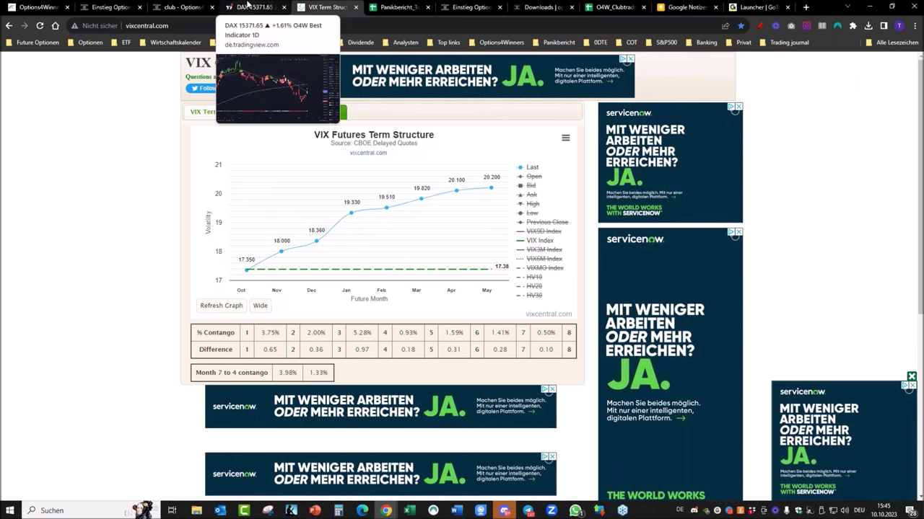
Revisit the DAX chart, then open the option pricing PDF from the O4W Winners Club downloads page.
left_click(249, 6)
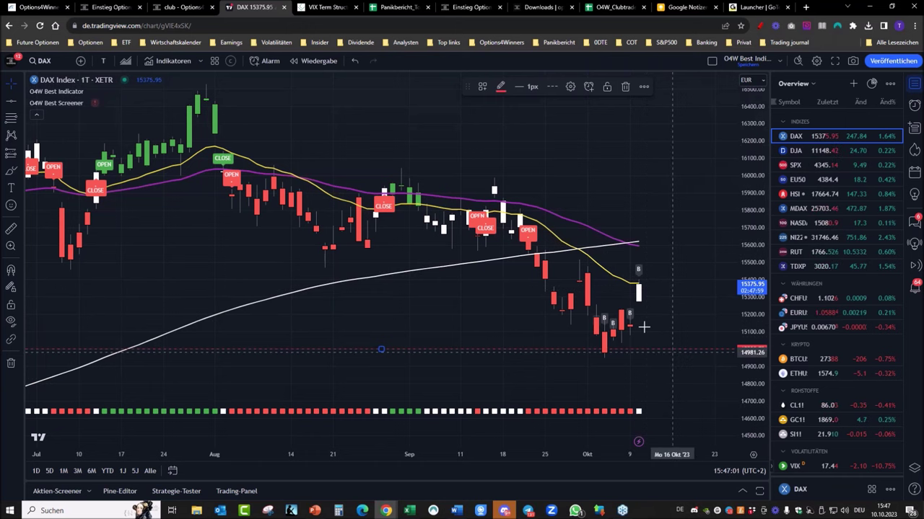
left_click(538, 6)
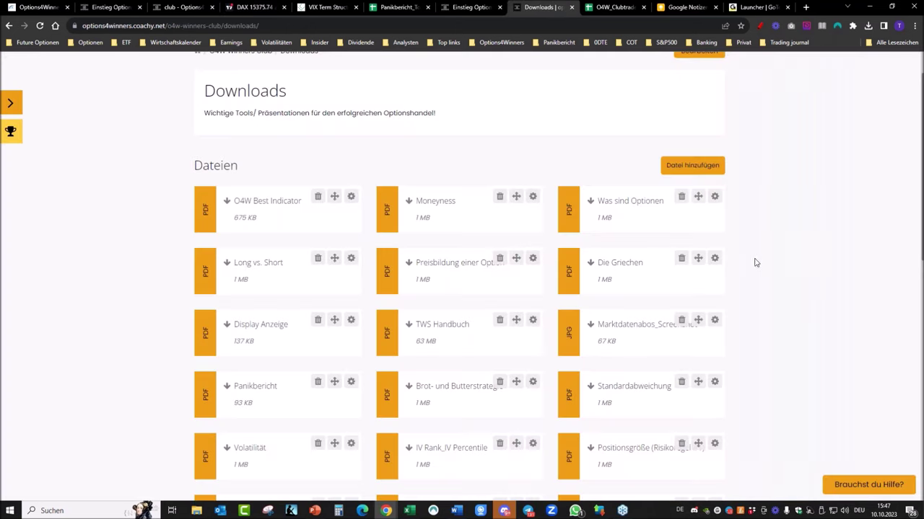
scroll(769, 228, "down", 3)
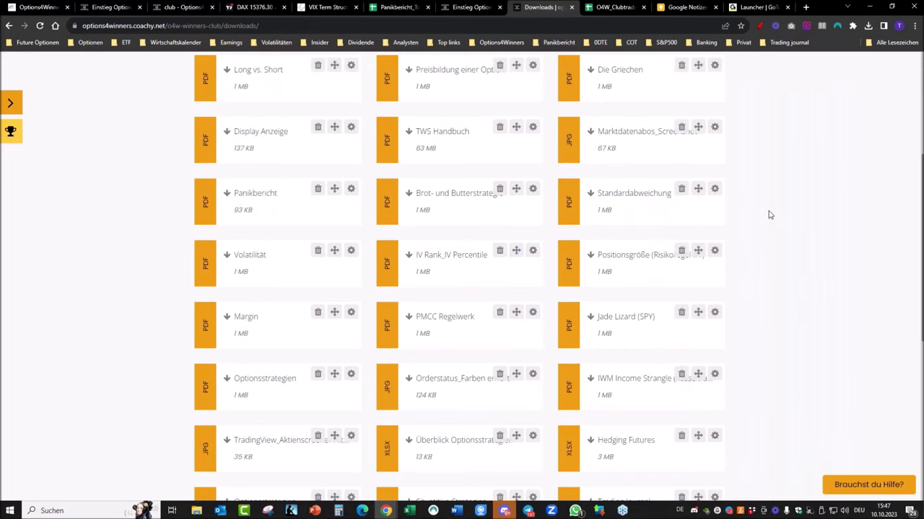
scroll(784, 226, "up", 2)
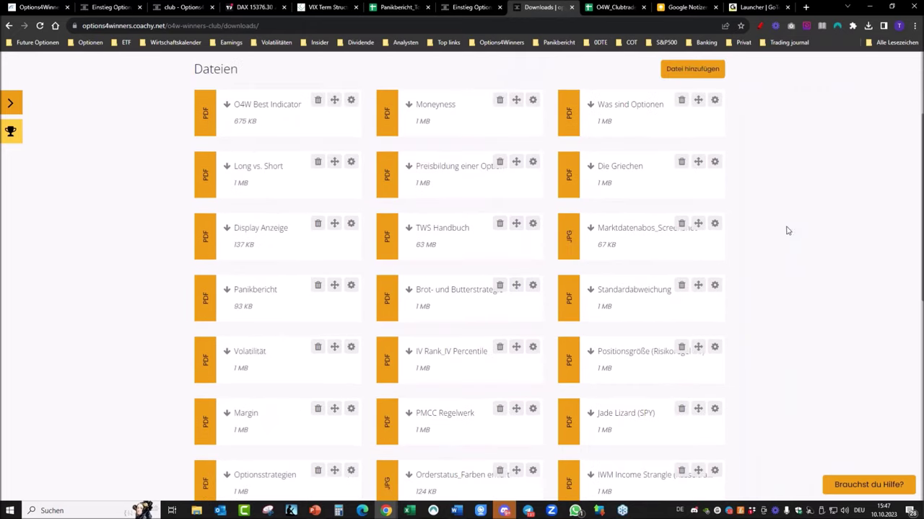
left_click(478, 182)
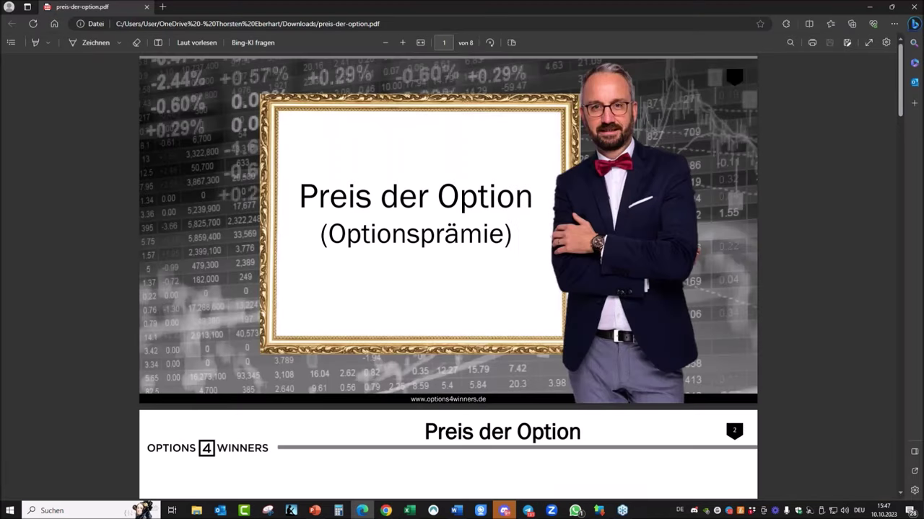
Read the option price slides through page 3 on intrinsic and time value, then return to the DAX chart in TradingView.
scroll(512, 192, "down", 3)
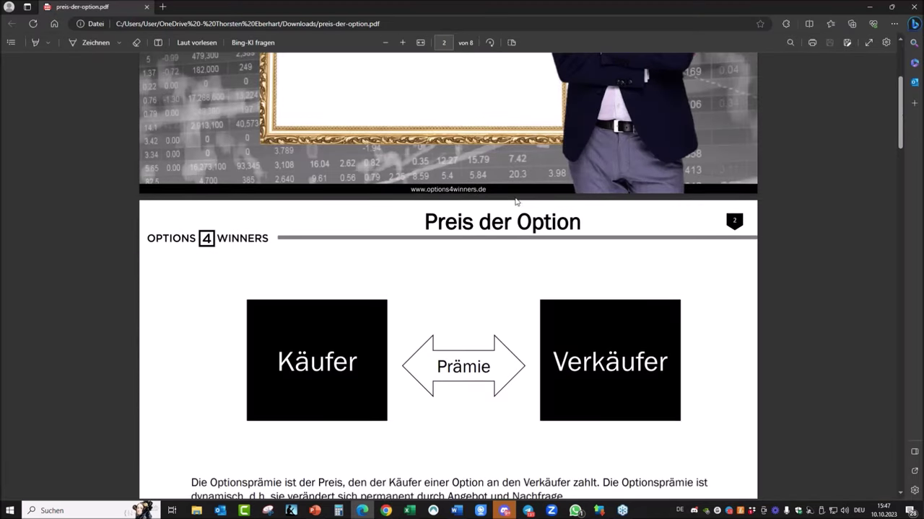
scroll(523, 210, "down", 2)
scroll(525, 212, "down", 4)
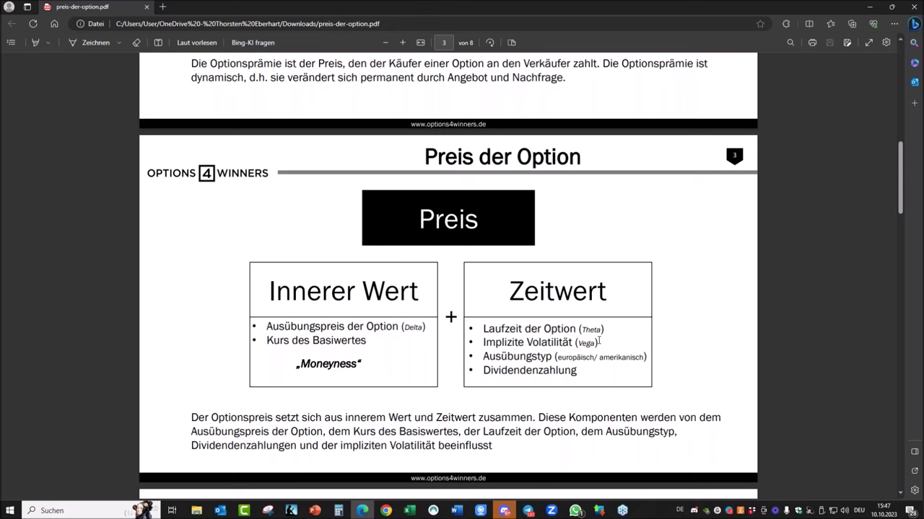
left_click(868, 6)
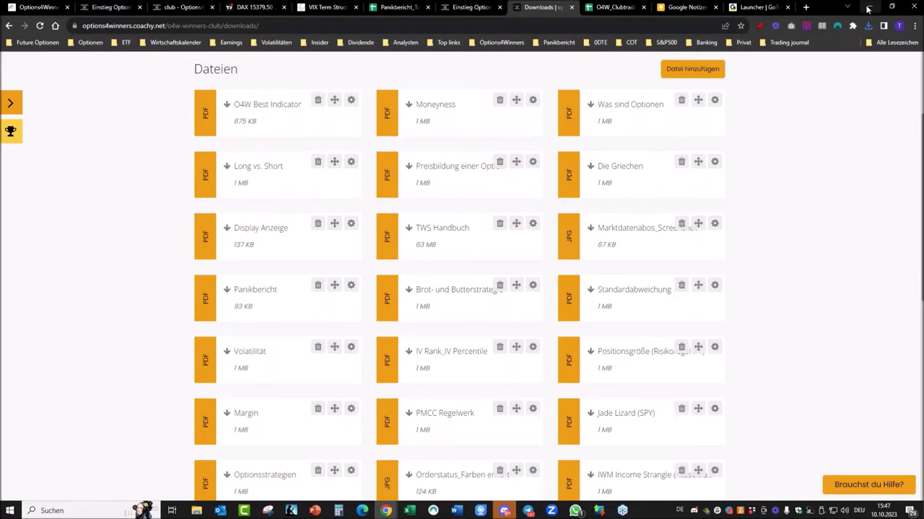
left_click(253, 8)
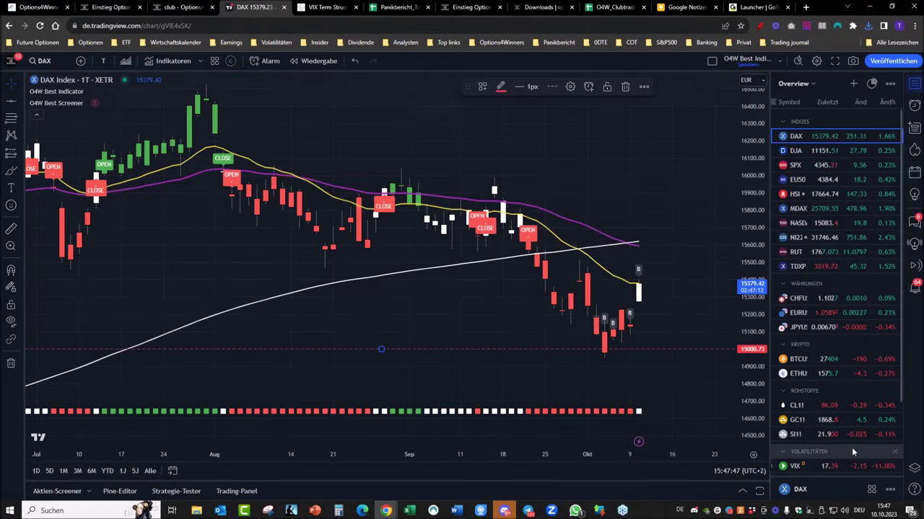
Switch the chart from the DAX to the S&P 500 Index (SPX) and reframe its recent candles with the 200-day average.
scroll(851, 447, "down", 2)
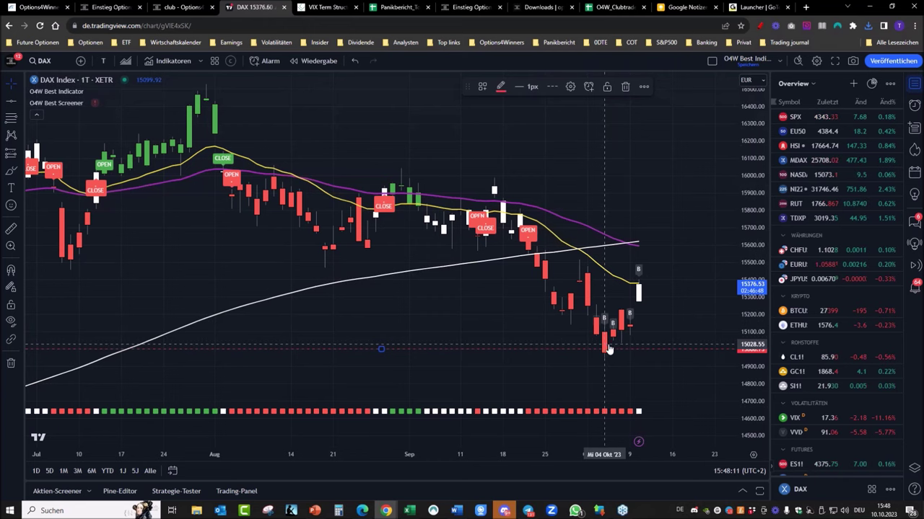
left_click(791, 119)
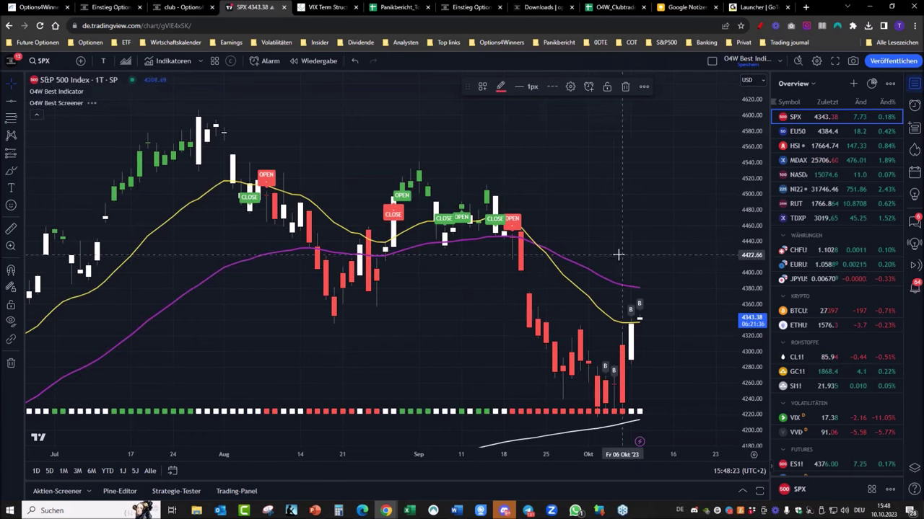
left_click_drag(628, 231, 631, 367)
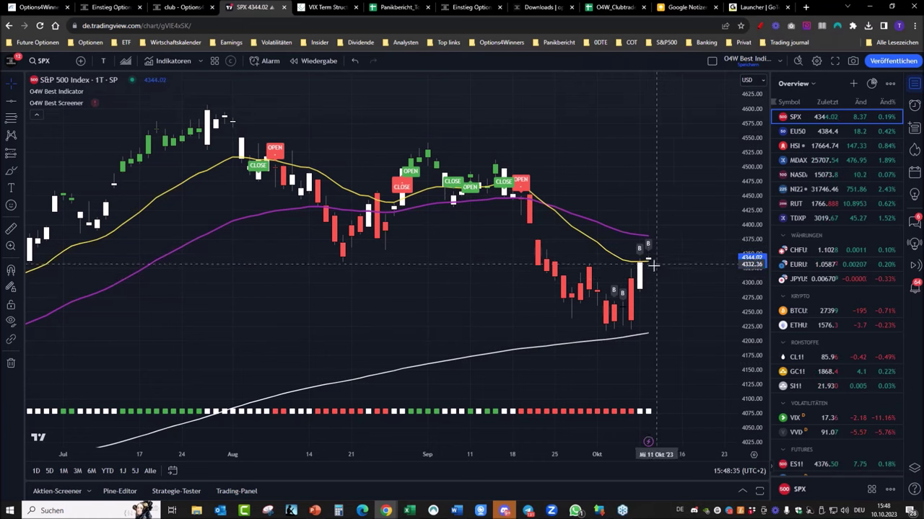
Inspect the inputs and style settings of the O4W Best Indicator, including its EMA20, EMA50 and SMA200 lines, and close them.
left_click(106, 91)
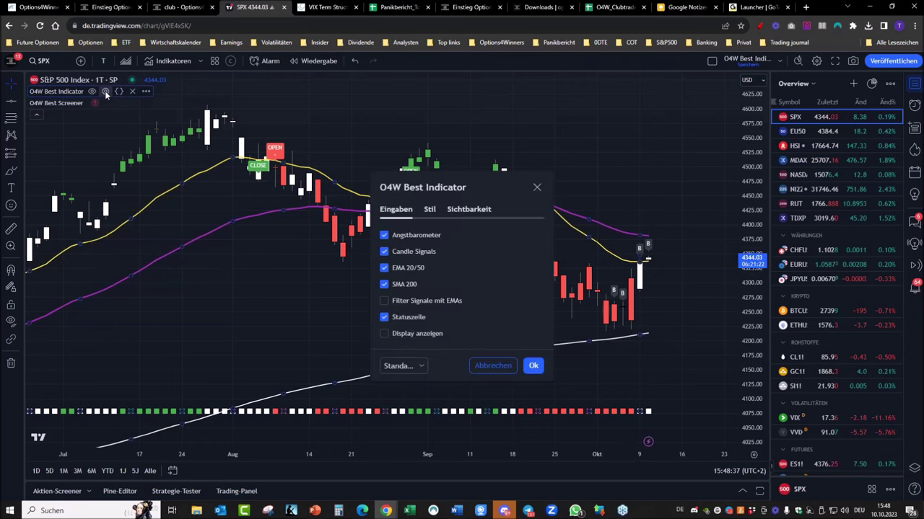
left_click(430, 210)
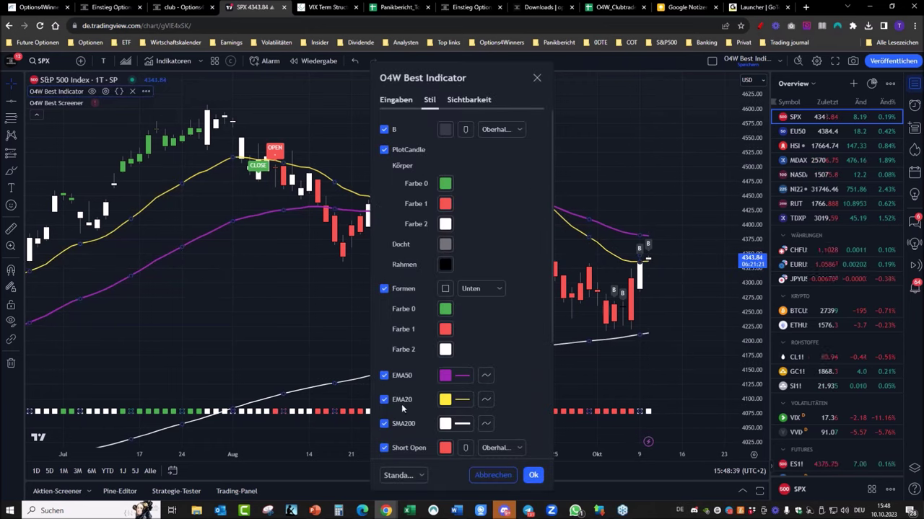
left_click(536, 77)
Examine the recent S&P 500 candles against the moving averages and bring the May-to-September trend into view.
scroll(662, 242, "up", 2)
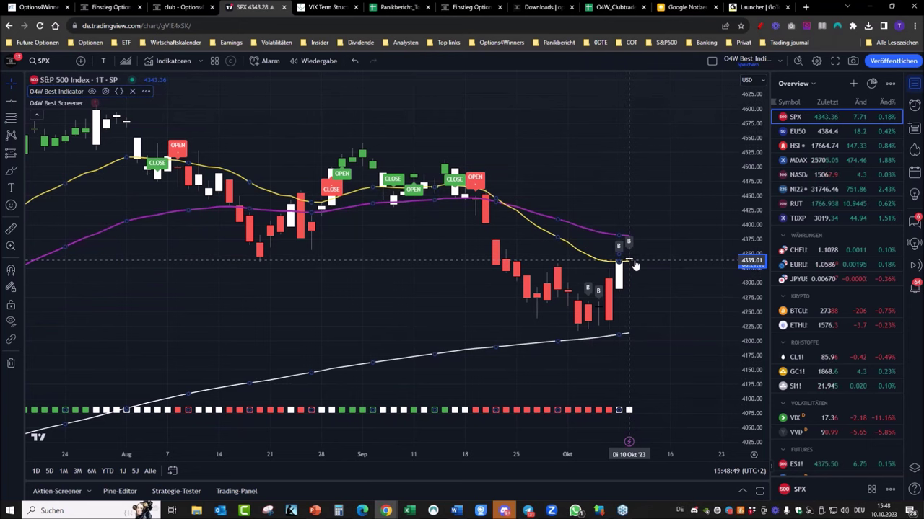
scroll(635, 265, "down", 3)
left_click_drag(436, 296, 548, 224)
left_click_drag(756, 171, 755, 195)
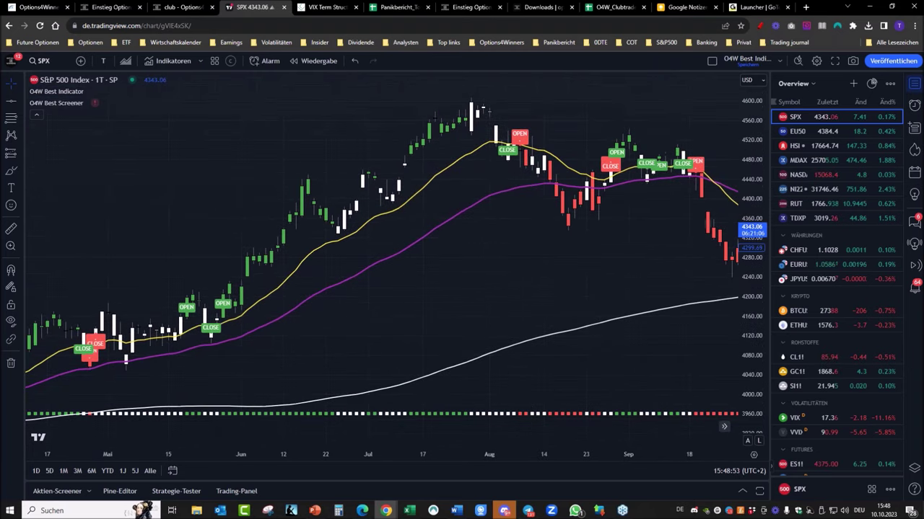
scroll(480, 330, "up", 1)
left_click_drag(371, 339, 400, 344)
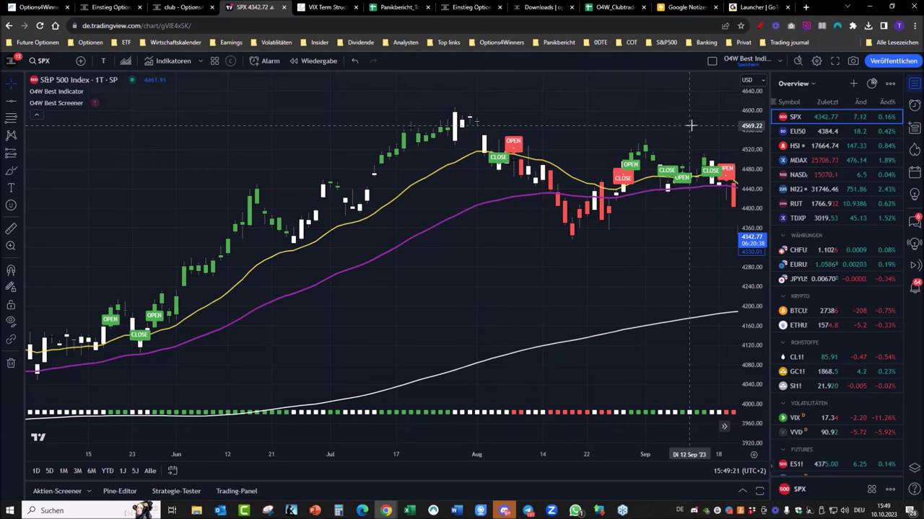
Open the Optionsstrategien PDF from the club downloads, read its table of contents on page 2, and return to the option price slides.
left_click(540, 7)
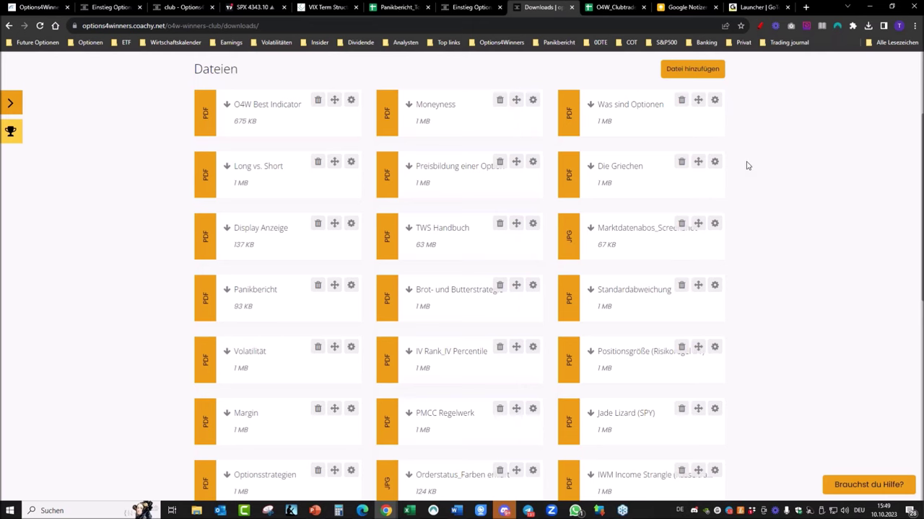
scroll(747, 166, "down", 2)
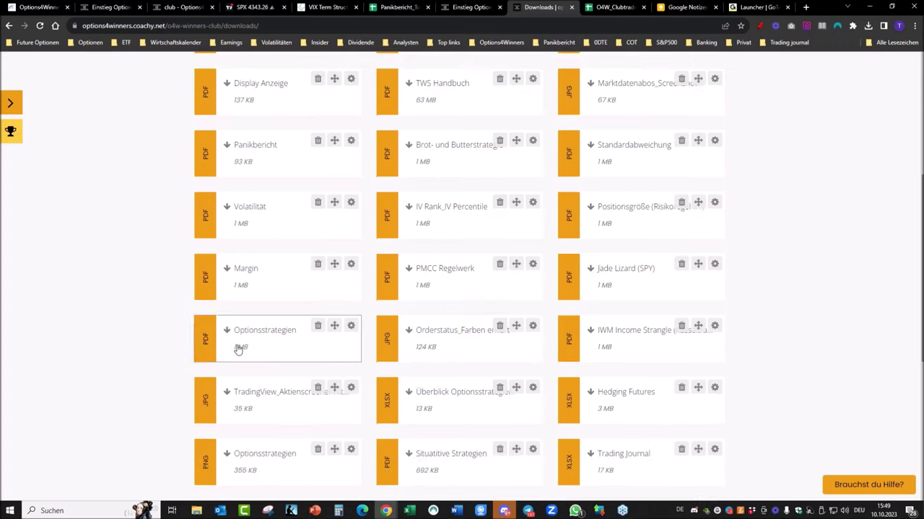
left_click(238, 350)
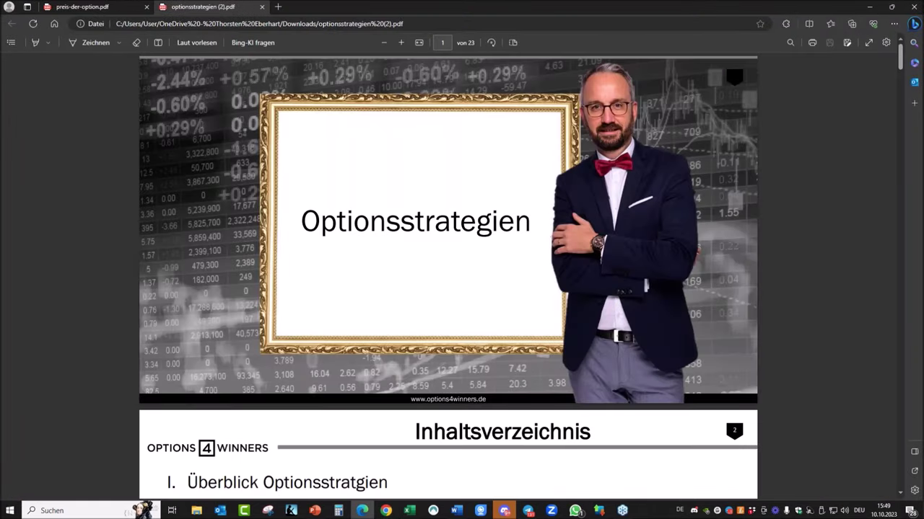
scroll(530, 270, "down", 4)
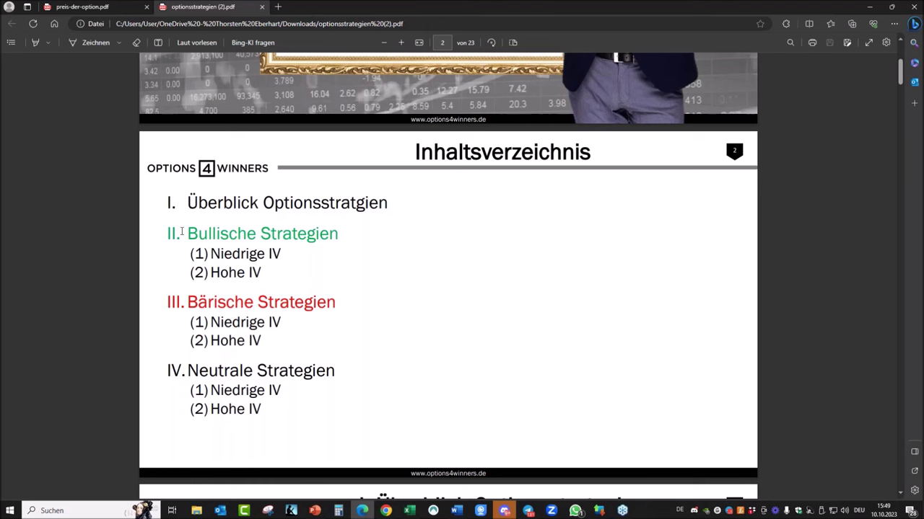
left_click(83, 7)
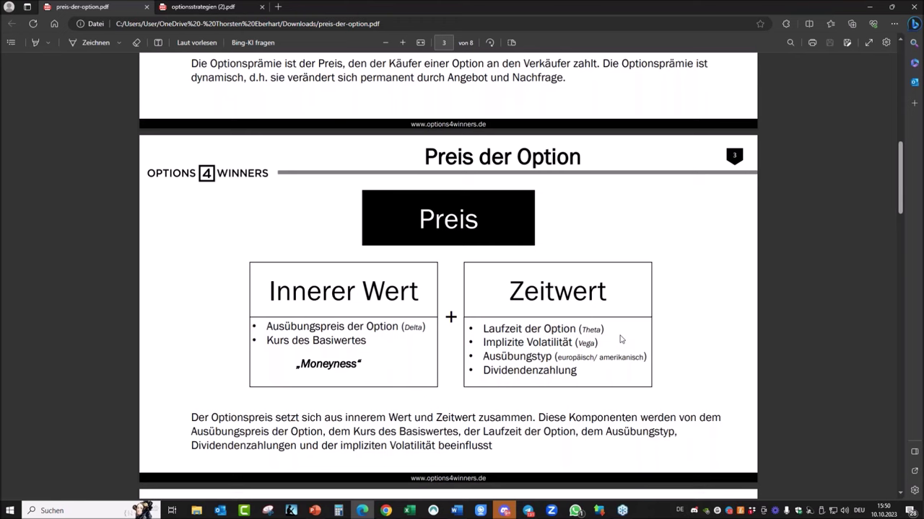
Beside the file list on the downloads page, sketch red chart axes, a wavy curve with three peaks and a horizontal mean line through it.
left_click(869, 10)
left_click(761, 27)
mouse_move(741, 276)
left_mouse_down()
mouse_move(745, 375)
mouse_move(900, 377)
left_mouse_up()
mouse_move(754, 359)
left_mouse_down()
mouse_move(775, 334)
mouse_move(819, 320)
mouse_move(838, 353)
mouse_move(878, 330)
mouse_move(911, 334)
left_mouse_up()
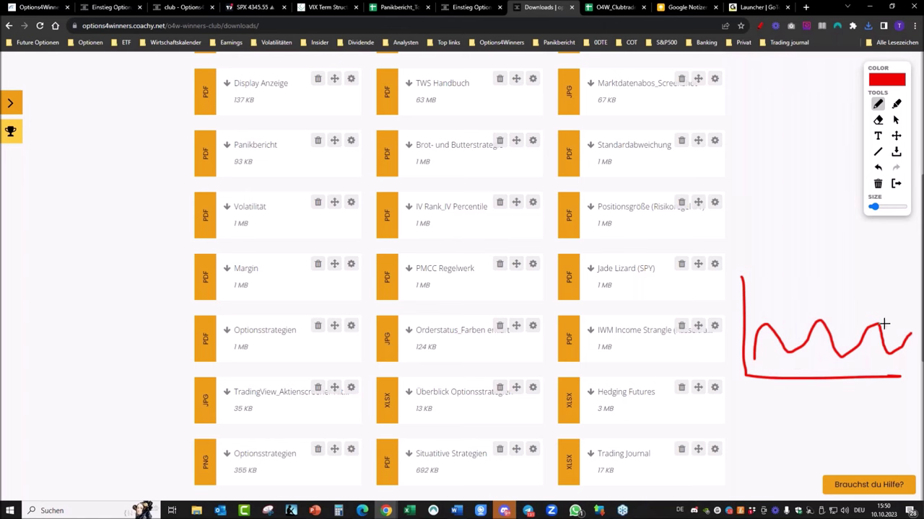
left_click_drag(744, 343, 912, 339)
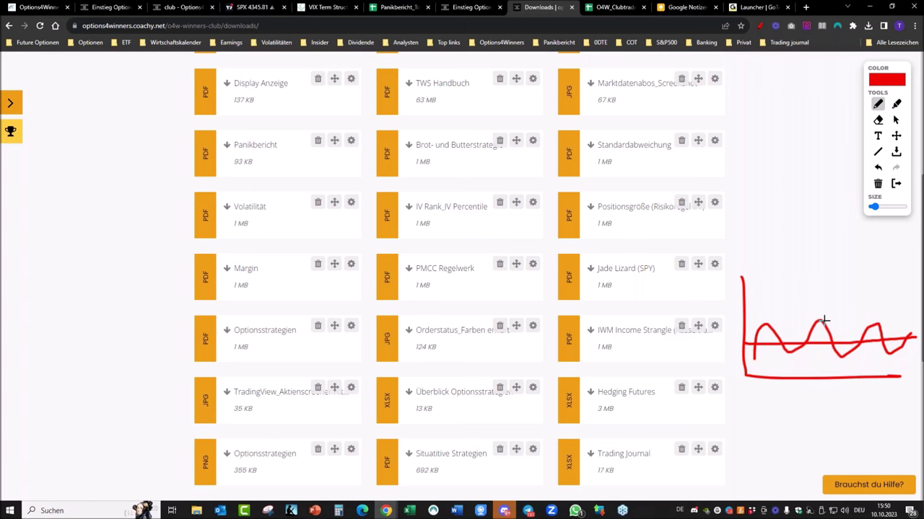
Label the red sketch "Index" and circle the wave's middle peak and the low after it.
mouse_move(765, 264)
left_mouse_down()
mouse_move(756, 259)
mouse_move(776, 273)
mouse_move(811, 265)
mouse_move(827, 275)
left_mouse_up()
left_click_drag(827, 264, 816, 275)
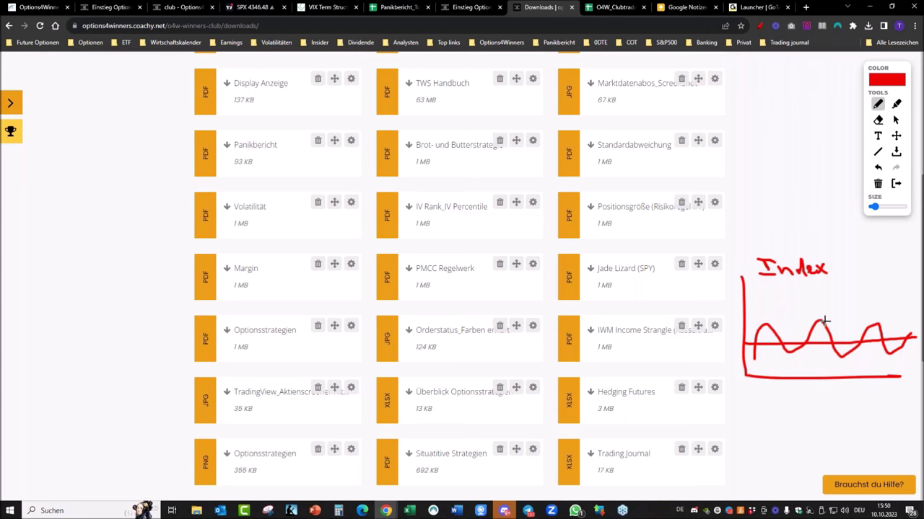
scroll(825, 317, "down", 1)
left_click_drag(824, 269, 816, 274)
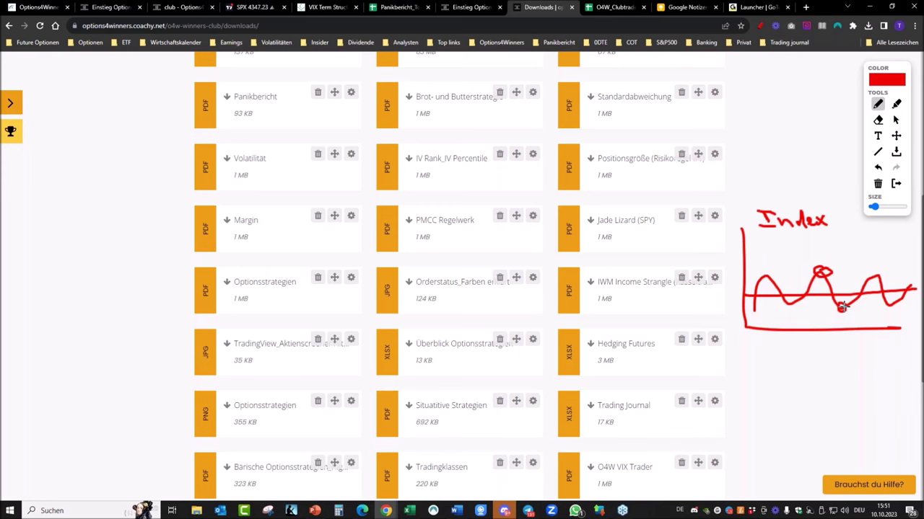
Revisit the option price slide on intrinsic and time value in the Edge PDF, and return to the downloads page in Chrome.
key("ctrl+shift+Tab")
key("ctrl+Tab")
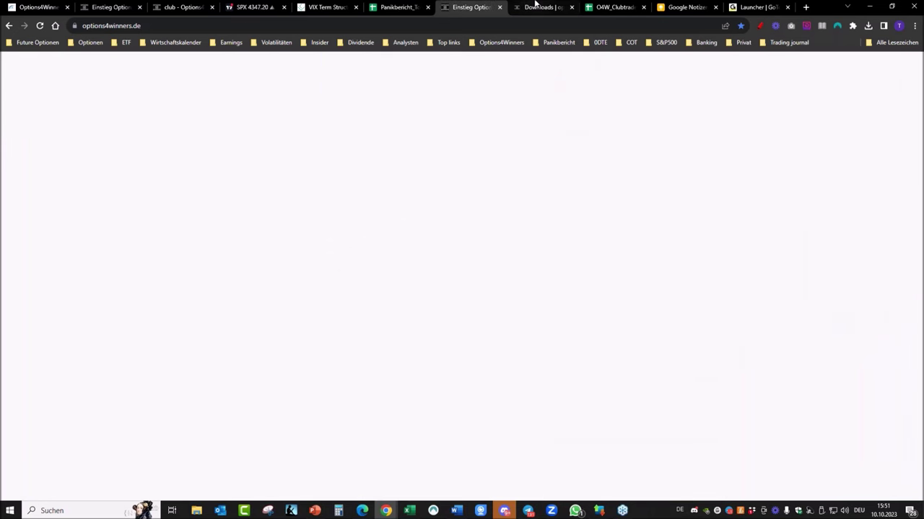
left_click(362, 510)
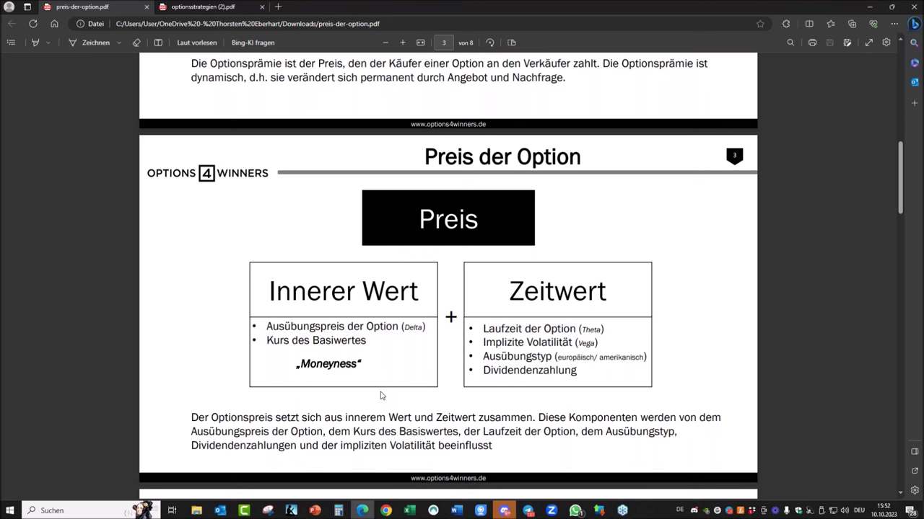
left_click(868, 8)
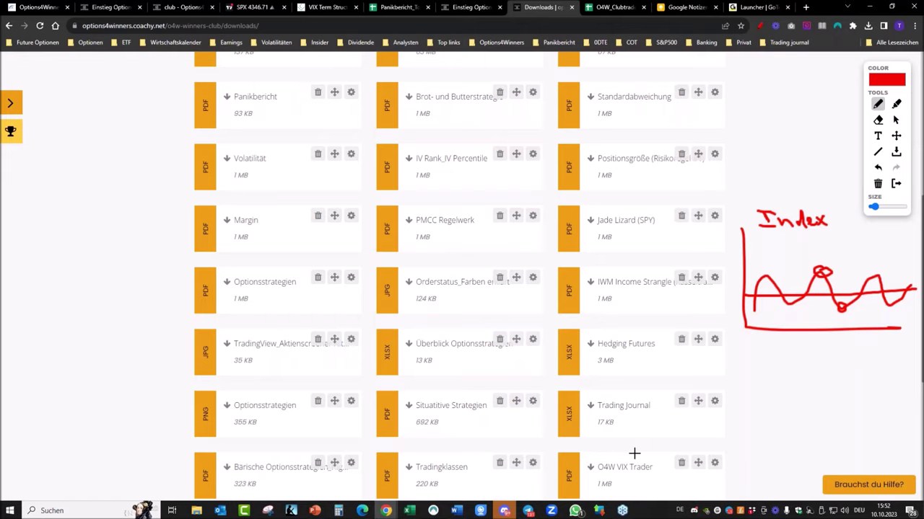
Exit the annotation, open the Long vs. Short PDF from the downloads and read the buyer and seller slide on page 2.
scroll(634, 454, "up", 3)
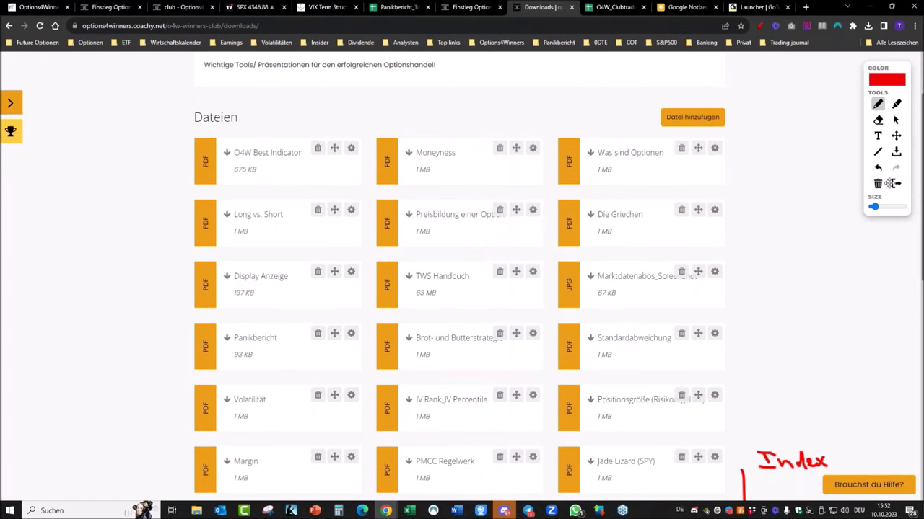
left_click(895, 183)
left_click(274, 226)
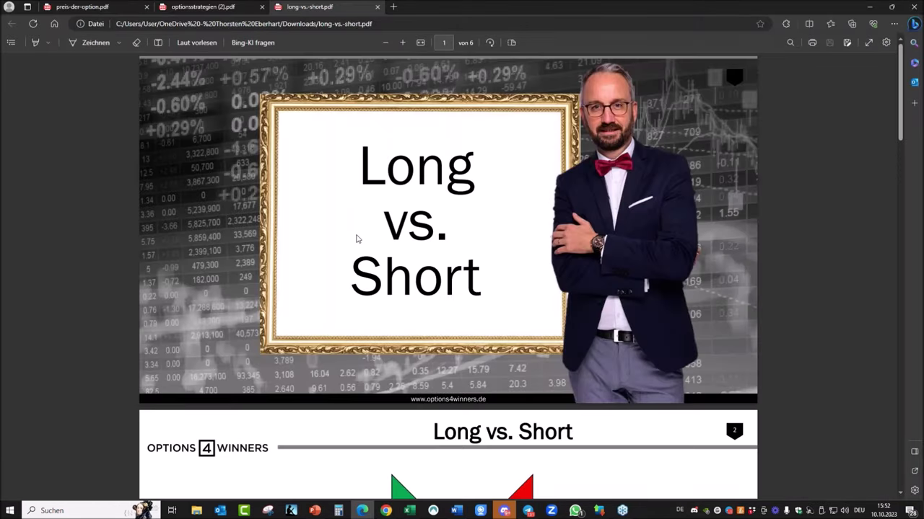
scroll(424, 250, "down", 6)
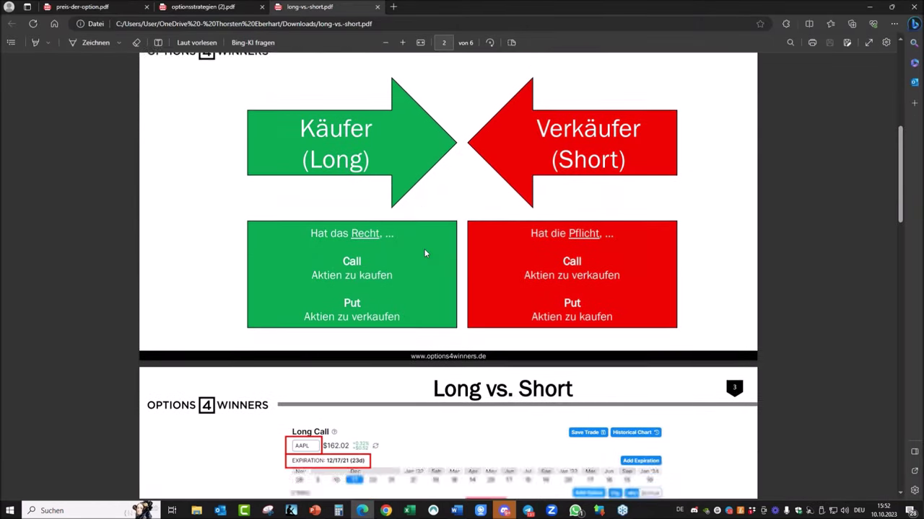
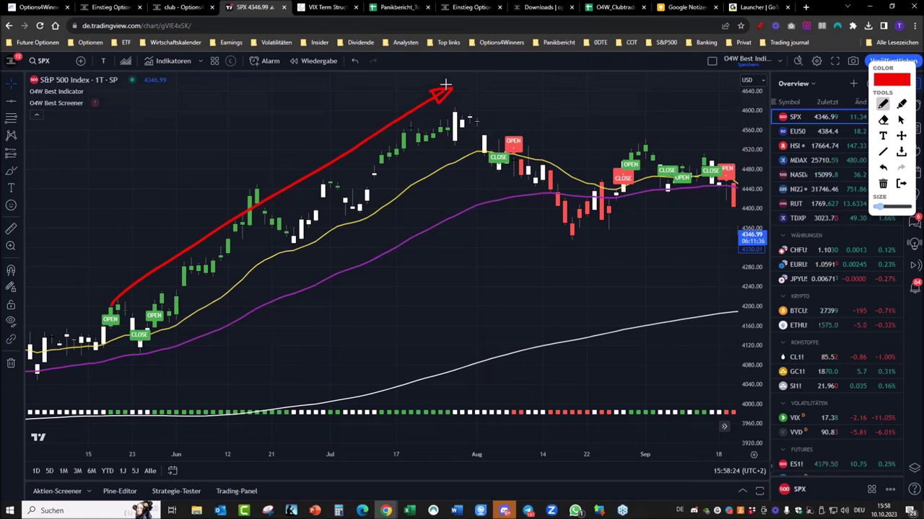
On the S&P 500 chart, draw short red marks stepping up with the June-July rise, circle the August decline and mark early September.
mouse_move(165, 345)
left_mouse_down()
mouse_move(200, 340)
mouse_move(235, 289)
mouse_move(421, 201)
mouse_move(460, 161)
left_mouse_up()
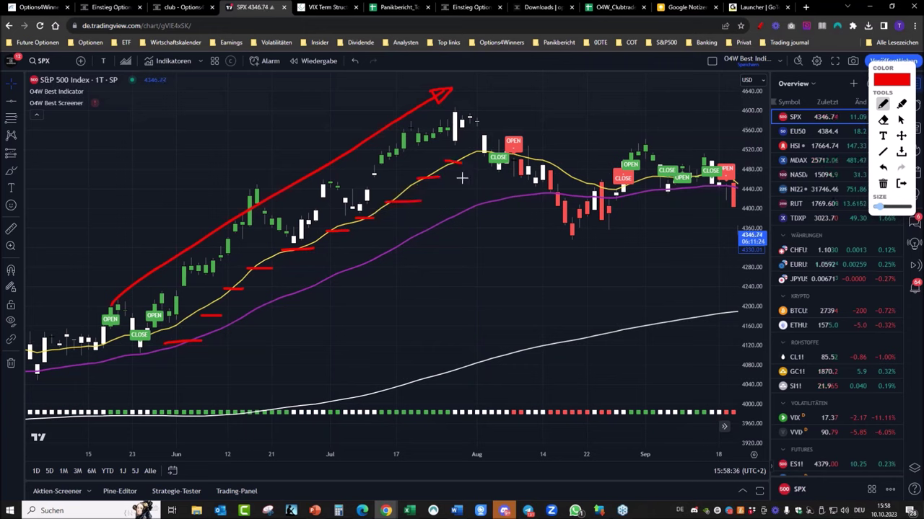
mouse_move(577, 144)
left_mouse_down()
mouse_move(514, 194)
mouse_move(579, 148)
left_mouse_up()
left_click_drag(637, 173, 657, 171)
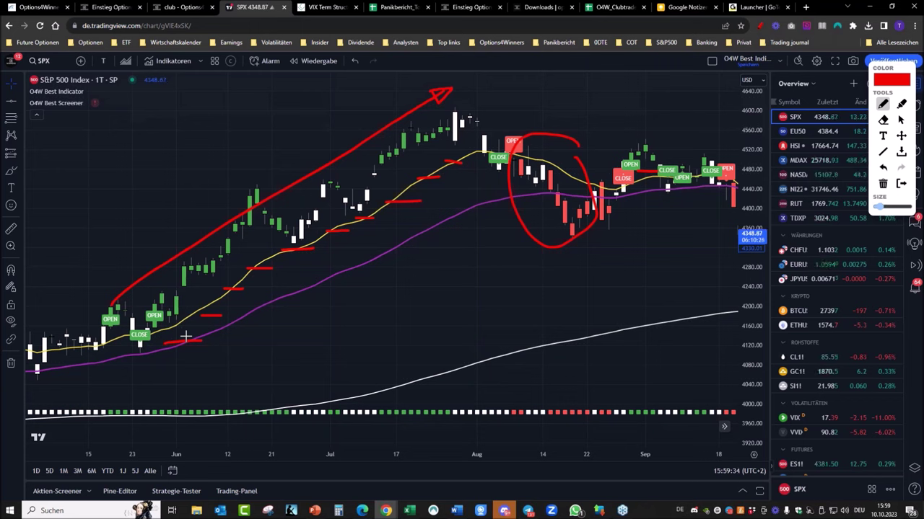
Open the Options4Winners Backtests spreadsheet in a new browser tab and show its 45 DTE sheet.
left_click(806, 8)
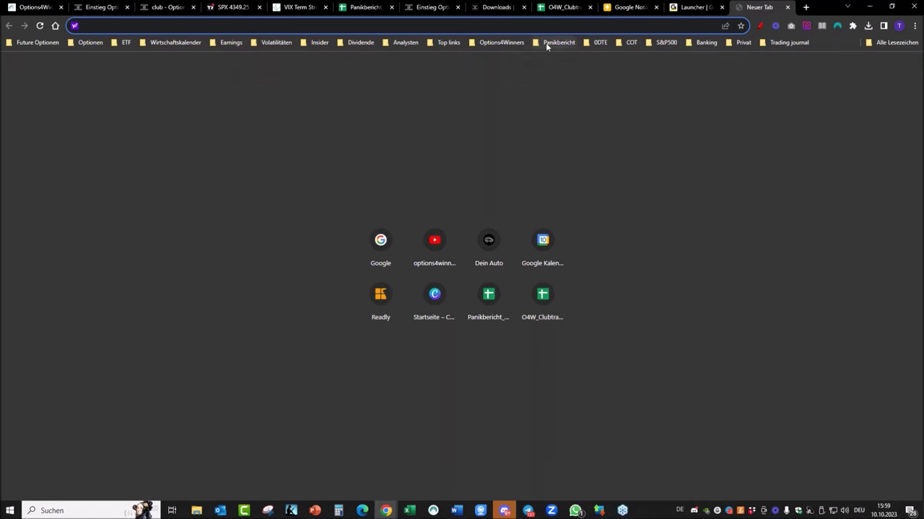
left_click(504, 43)
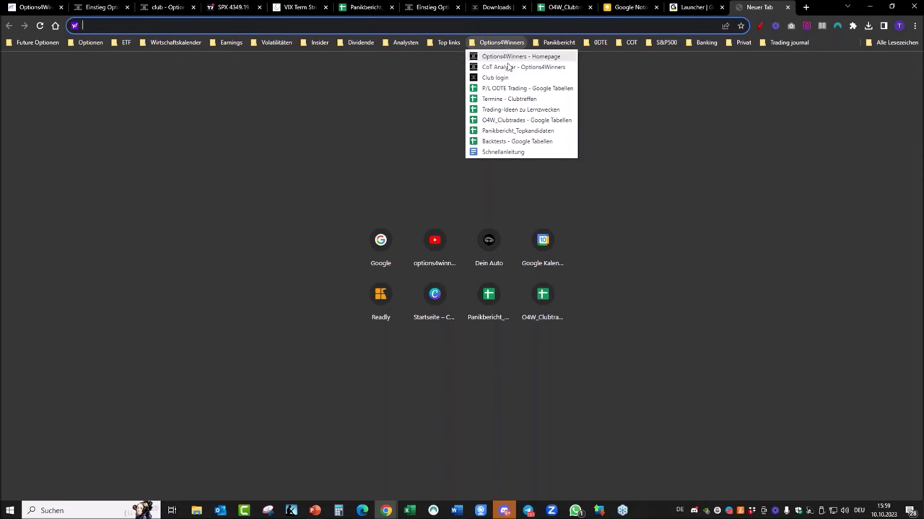
left_click(531, 140)
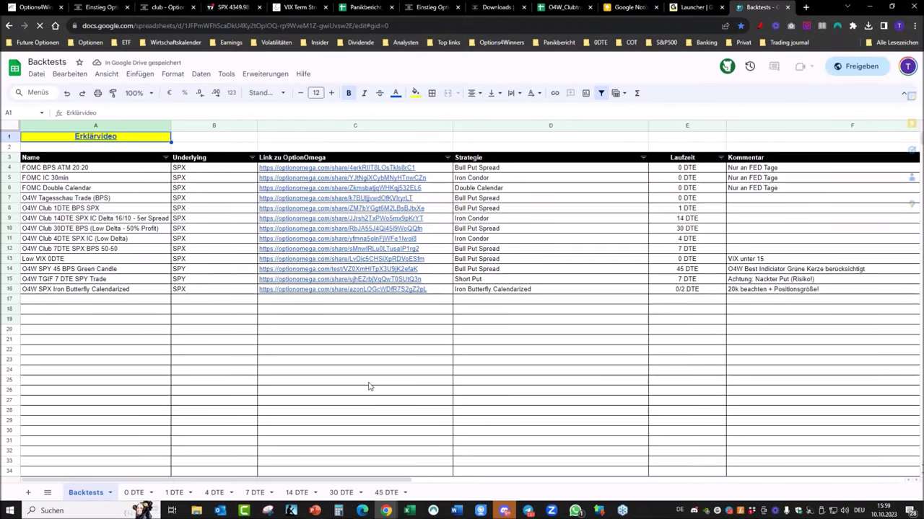
left_click(386, 493)
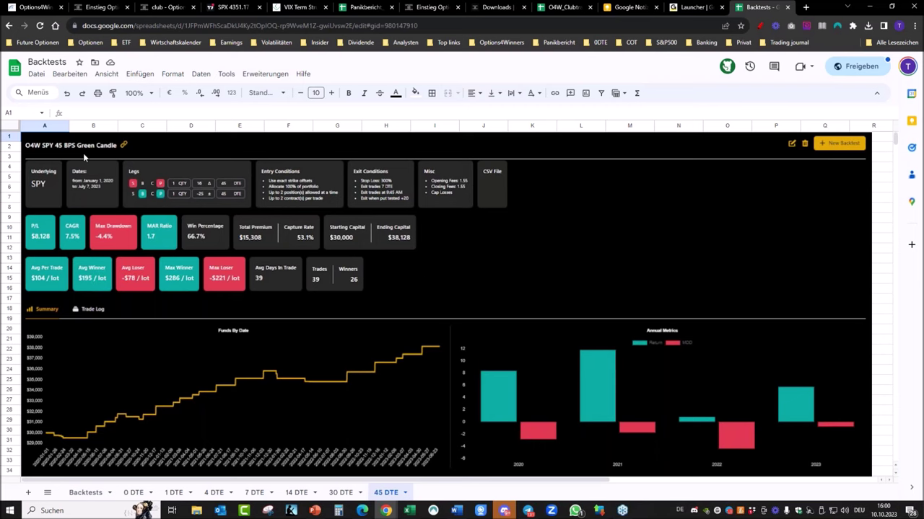
On the S&P 500 chart, add a lower red line, -P and +P labels, and an arrow with a handwritten note to +P, then exit the annotation.
left_click(223, 8)
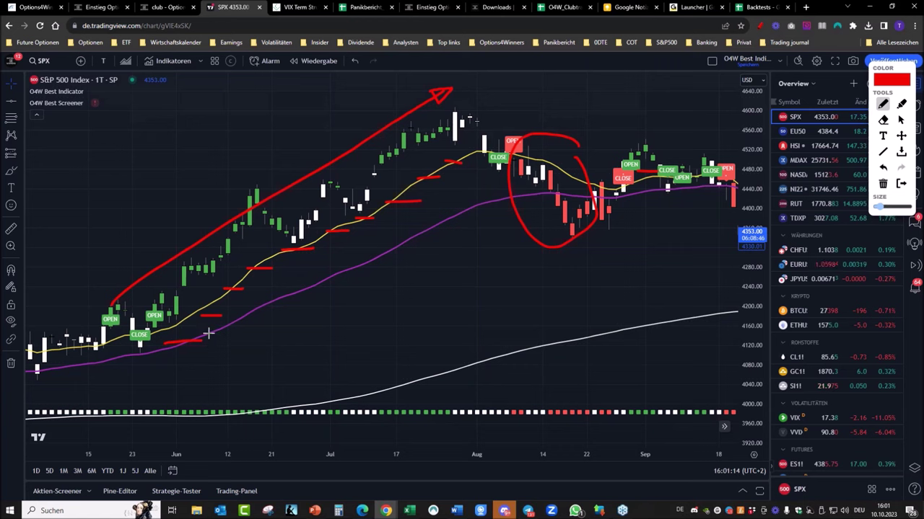
mouse_move(167, 359)
left_mouse_down()
mouse_move(198, 358)
mouse_move(224, 340)
mouse_move(236, 345)
mouse_move(215, 361)
mouse_move(230, 359)
left_mouse_up()
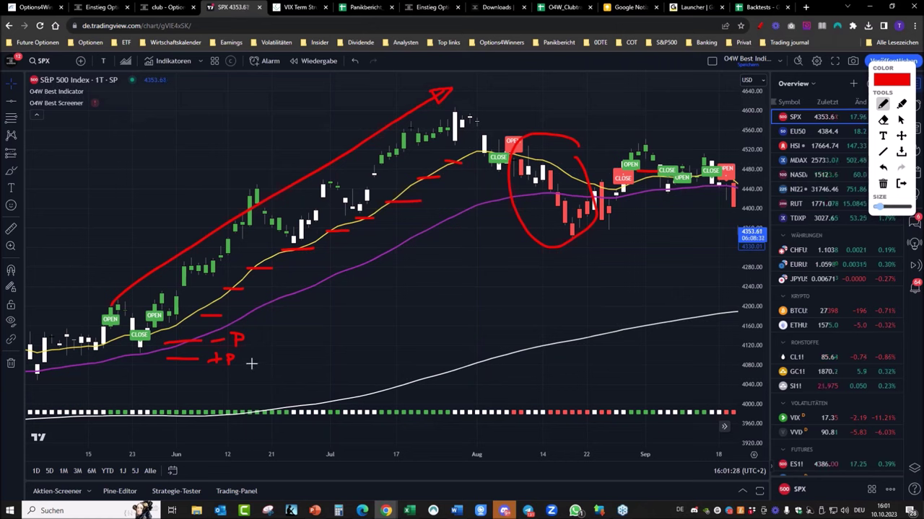
mouse_move(244, 361)
left_mouse_down()
mouse_move(295, 360)
mouse_move(246, 361)
mouse_move(257, 368)
left_mouse_up()
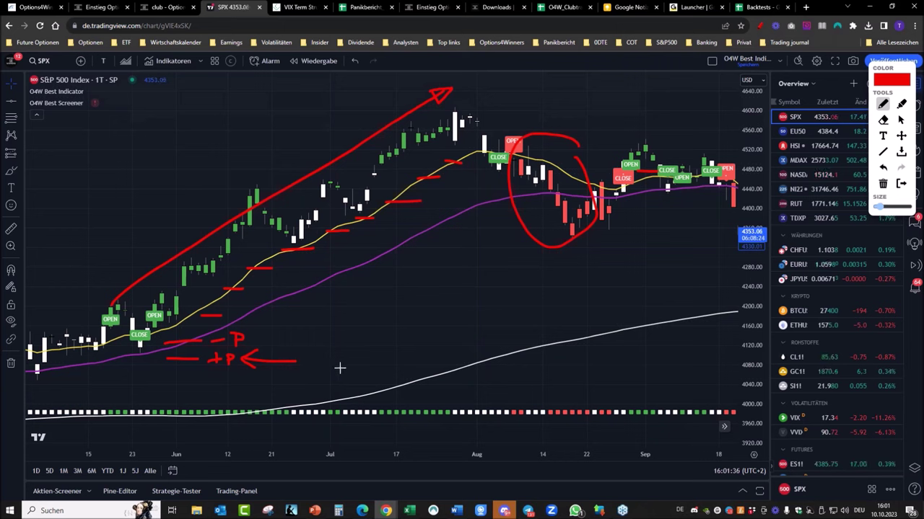
left_click_drag(308, 357, 310, 369)
left_click_drag(326, 357, 346, 376)
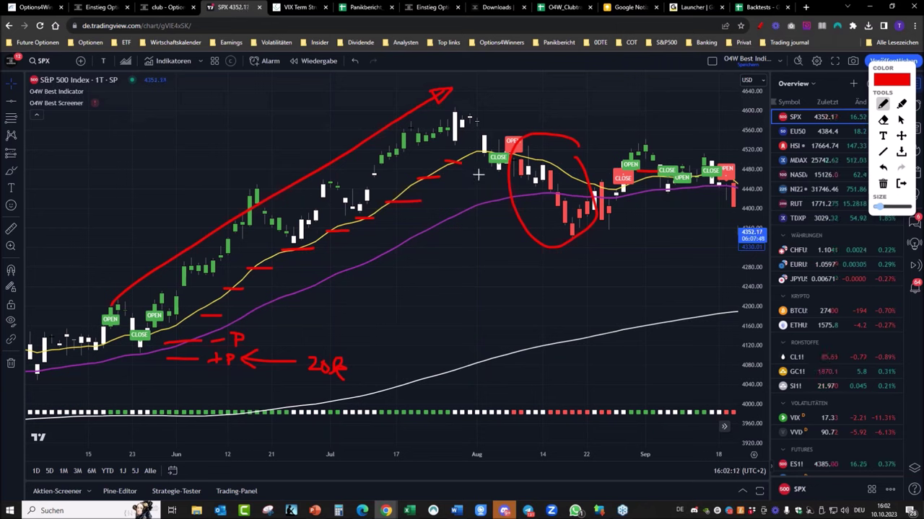
left_click(901, 184)
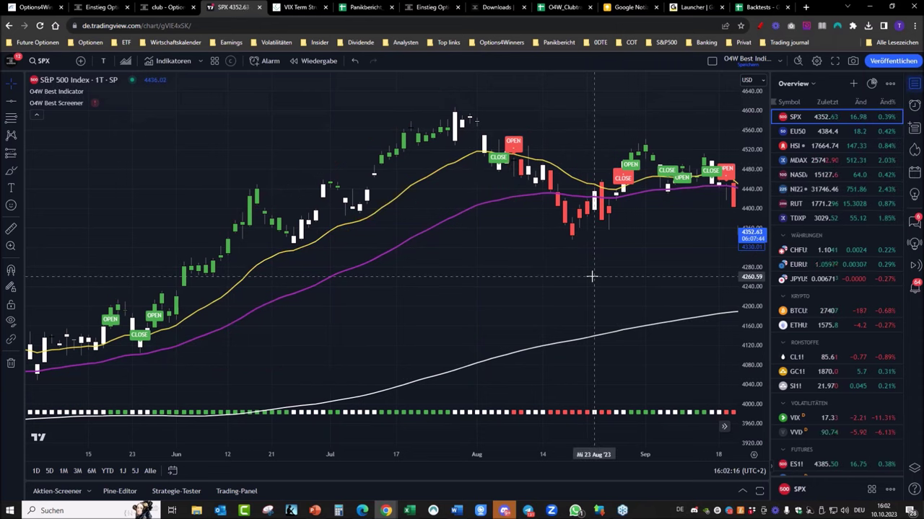
Reload the chart page to view the Tesla chart with the O4W Best Screener signals, and switch to the FXFlat trading platform.
left_click(40, 25)
left_click(481, 77)
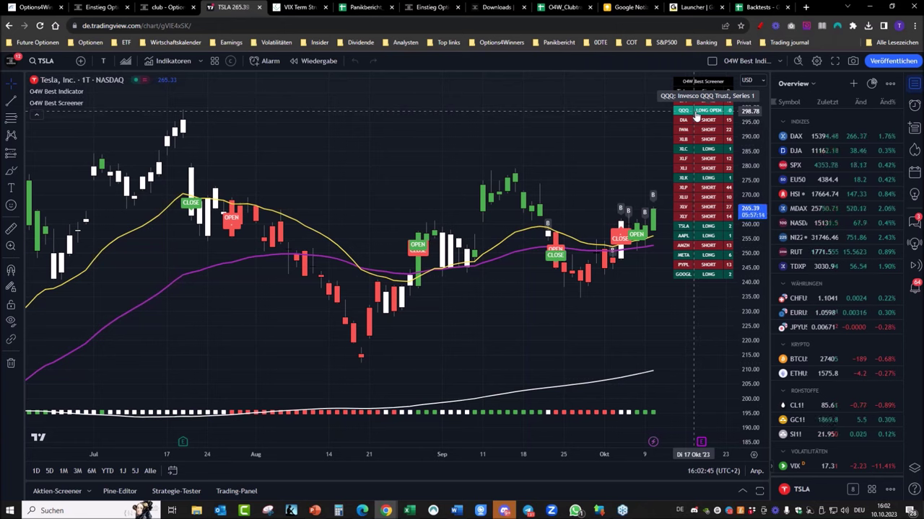
mouse_move(599, 509)
left_click(612, 495)
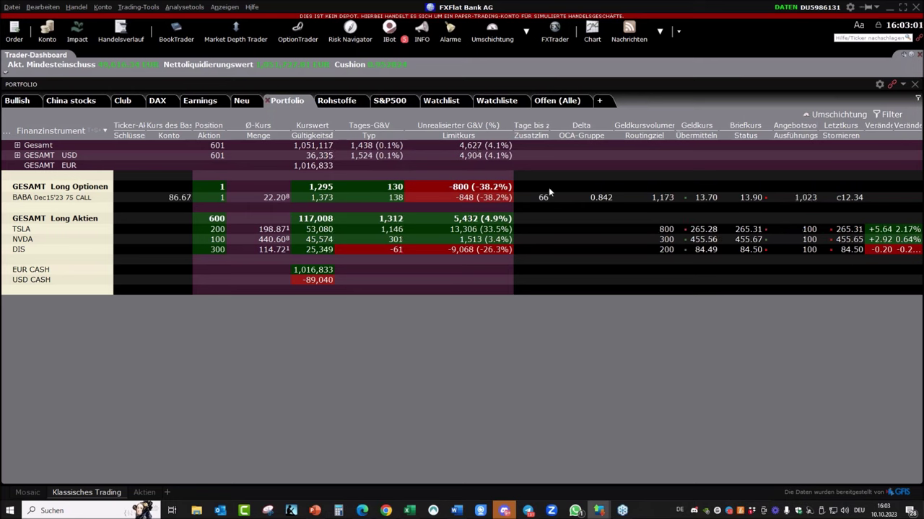
Create a new watchlist page named FXFlat and add the QQQ stock with SMART routing to it.
left_click(599, 101)
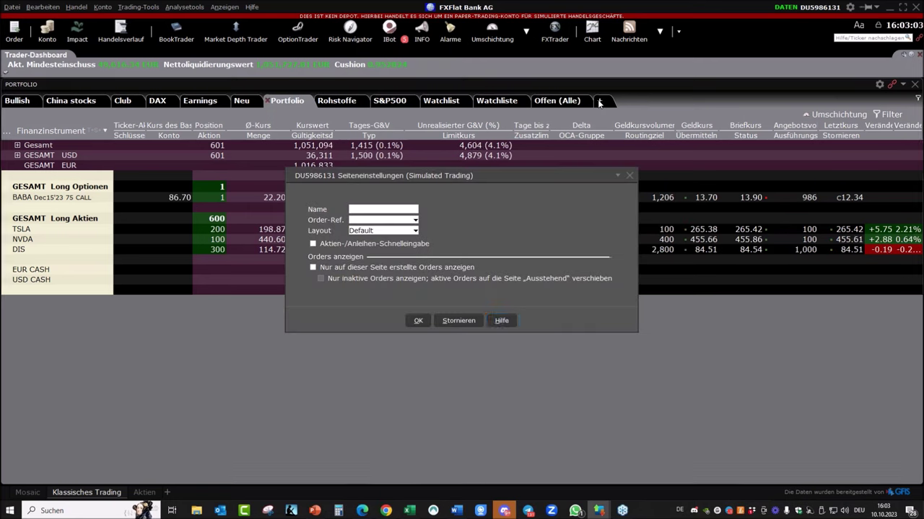
left_click(371, 210)
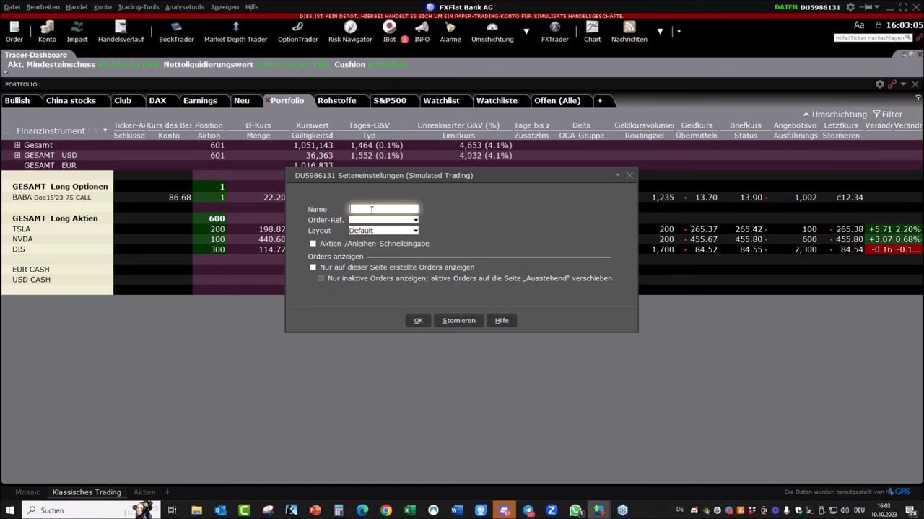
type("FXFlat")
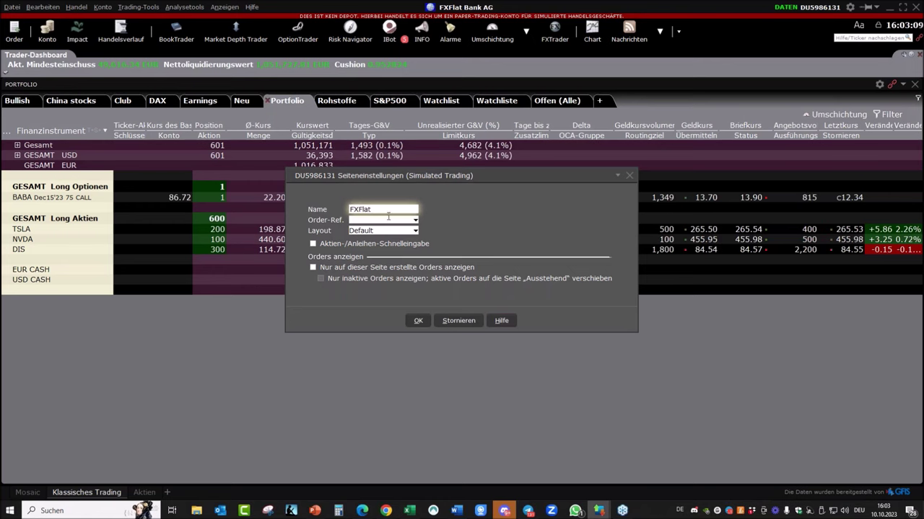
left_click(418, 321)
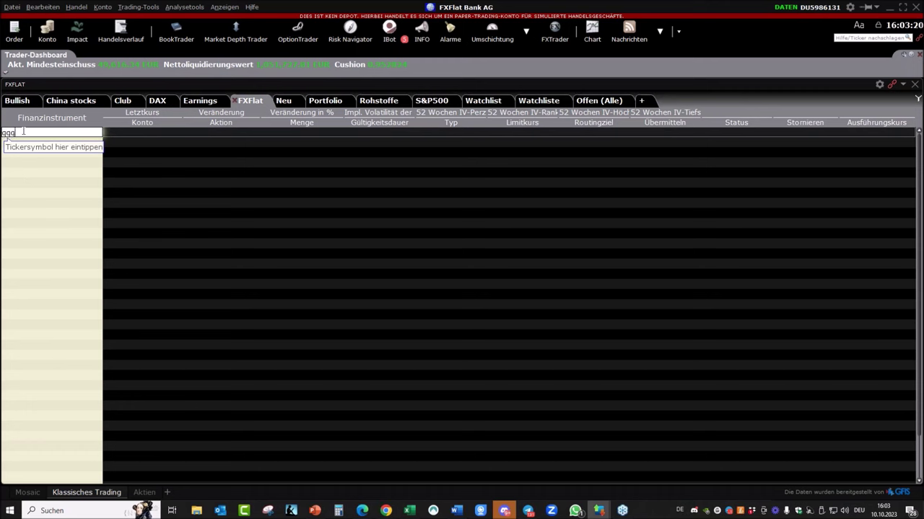
key("Return")
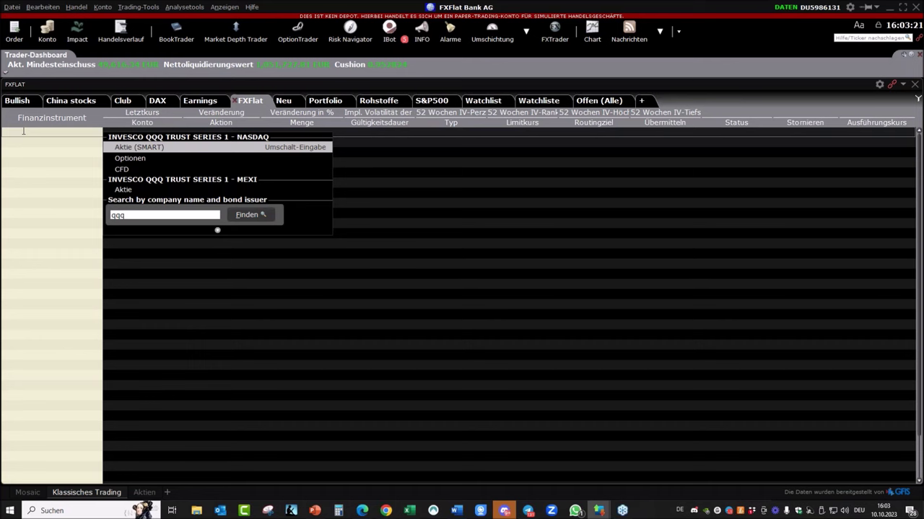
left_click(126, 148)
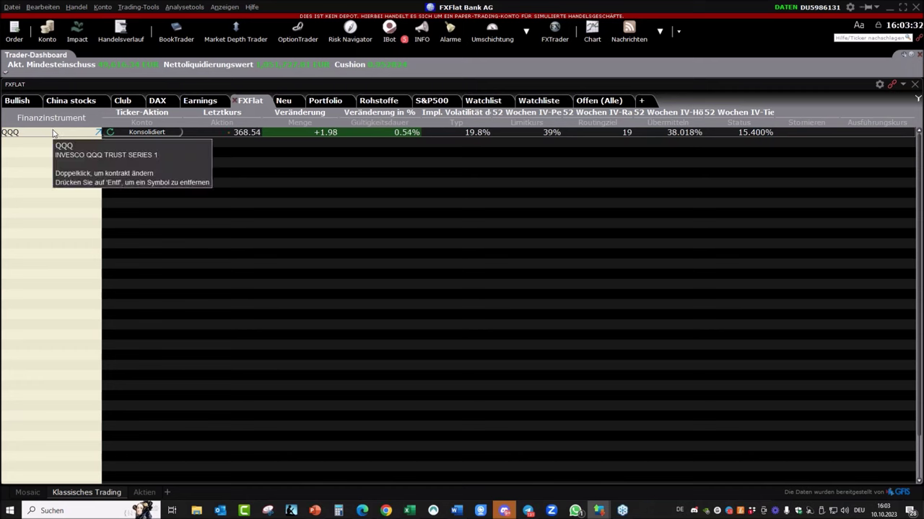
Switch to Chrome and open the Brot- und Butterstrategie PDF from the club's downloads page.
mouse_move(386, 511)
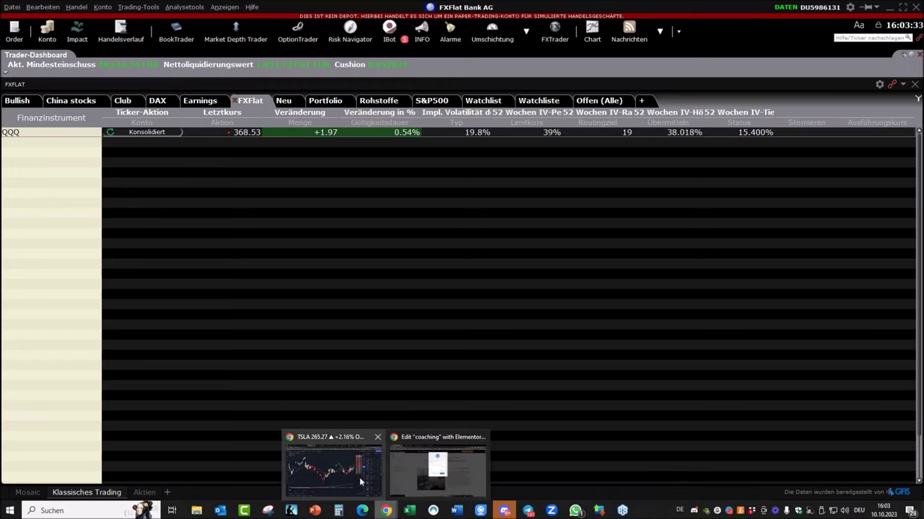
left_click(360, 482)
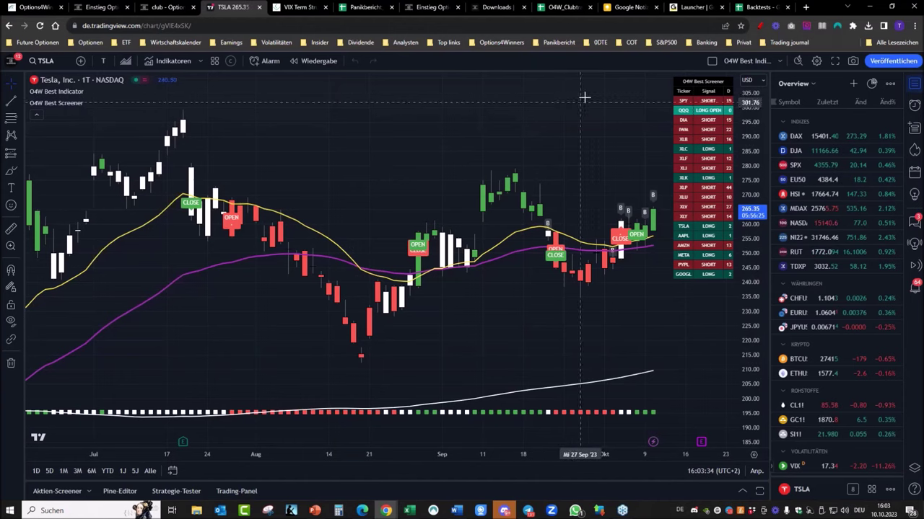
left_click(498, 8)
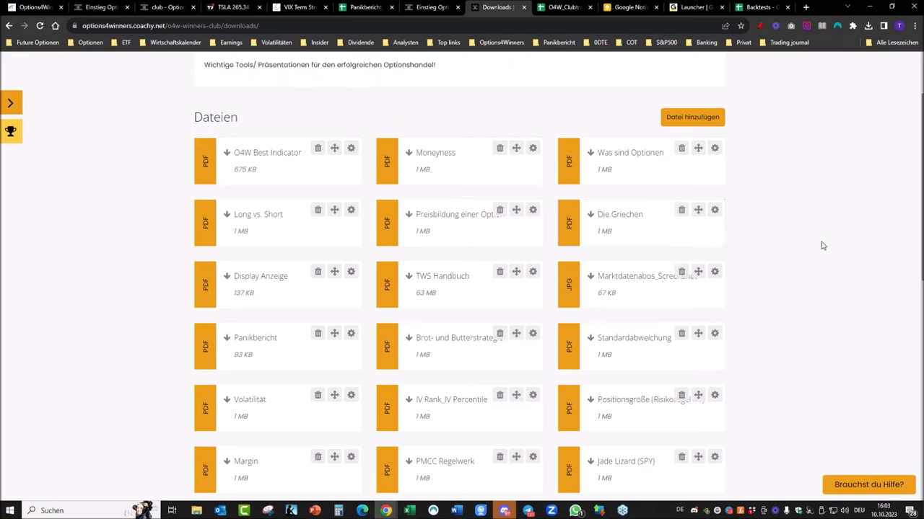
left_click(459, 344)
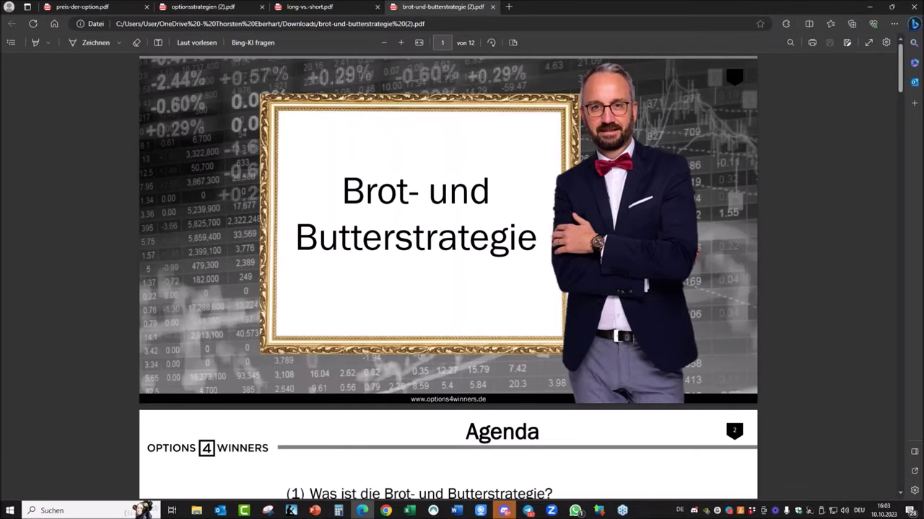
Read through the strategy's entry and exit rules up to the Short Put and Bull Put Spread examples on pages 11 and 12.
scroll(481, 308, "down", 8)
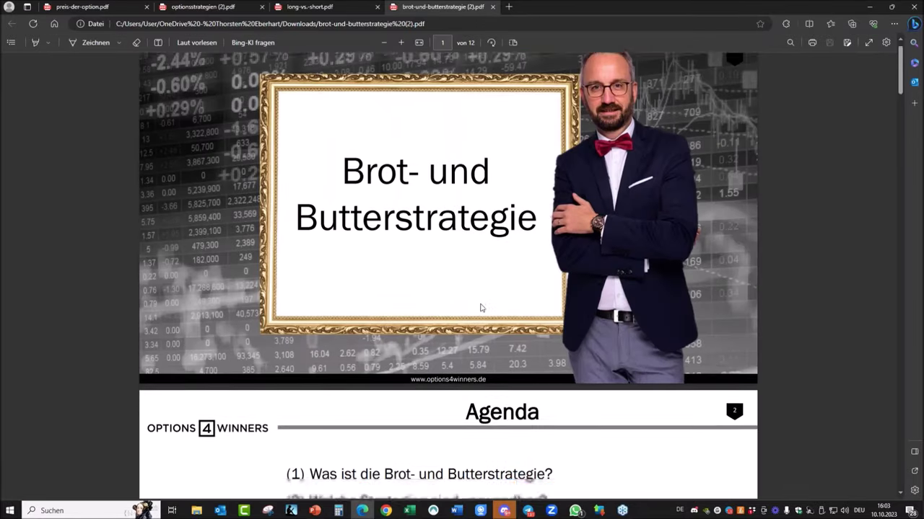
scroll(548, 229, "down", 8)
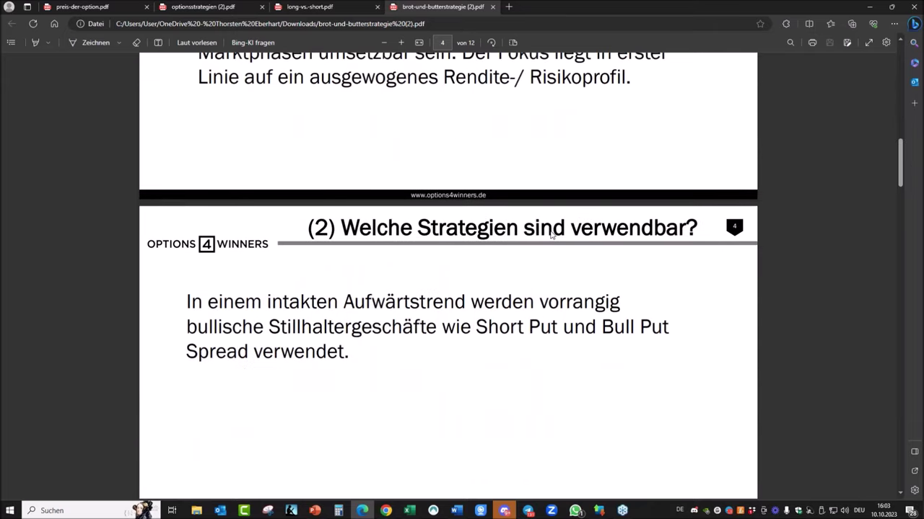
scroll(561, 233, "down", 5)
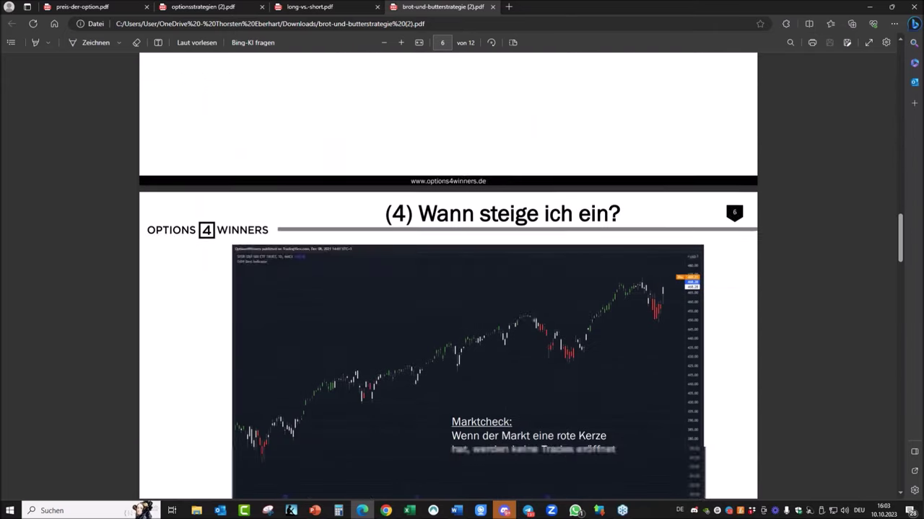
scroll(571, 227, "down", 8)
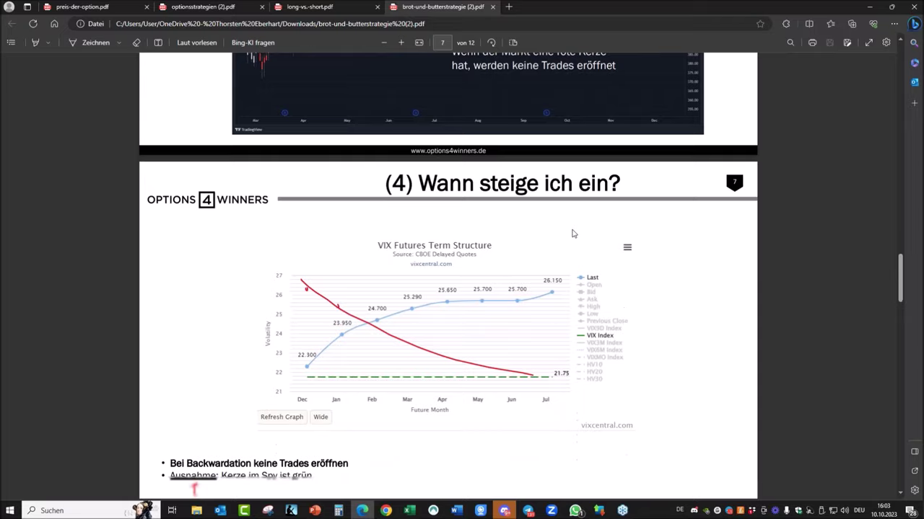
scroll(585, 207, "down", 6)
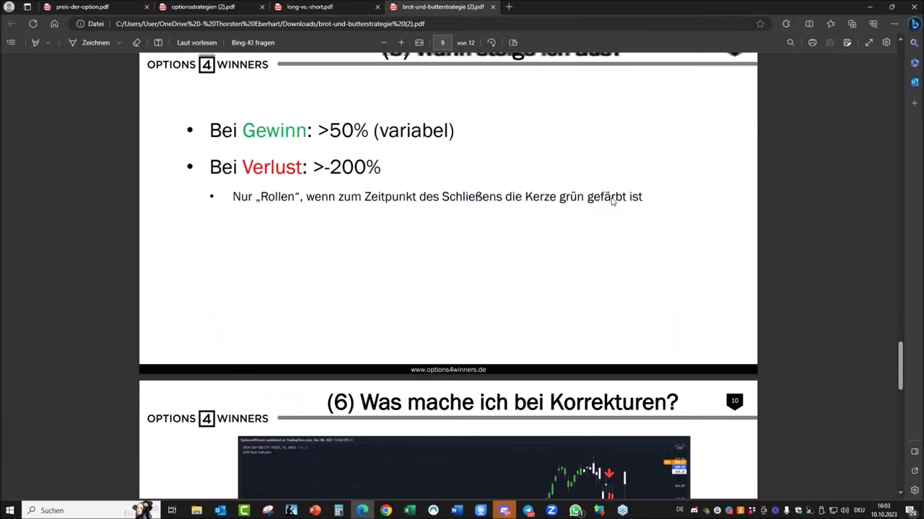
scroll(612, 202, "up", 3)
scroll(612, 202, "down", 13)
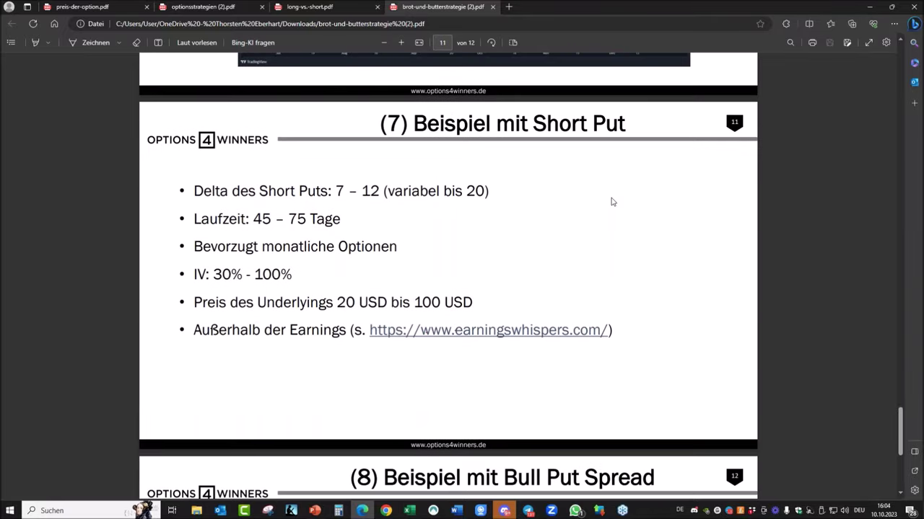
scroll(612, 200, "down", 4)
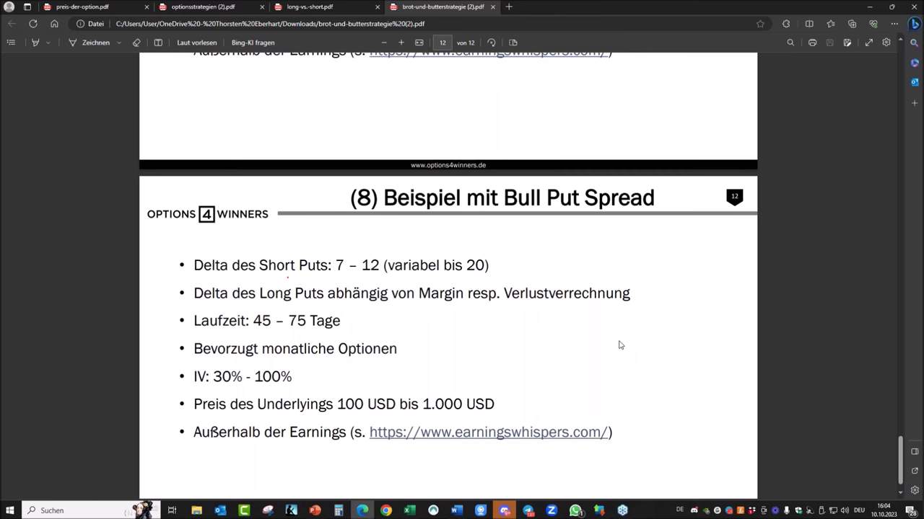
Return to the FXFlat trading platform, open OptionTrader for QQQ and accept the dividend information notice.
left_click(868, 8)
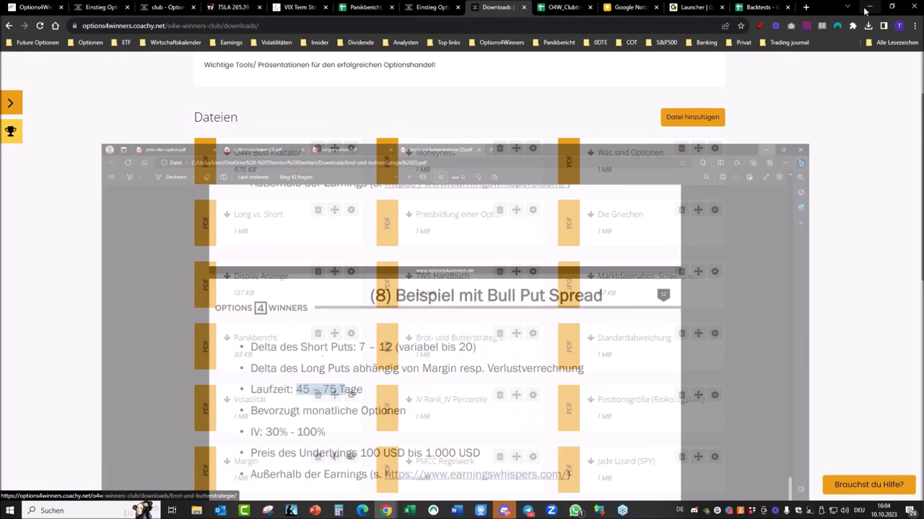
left_click(867, 8)
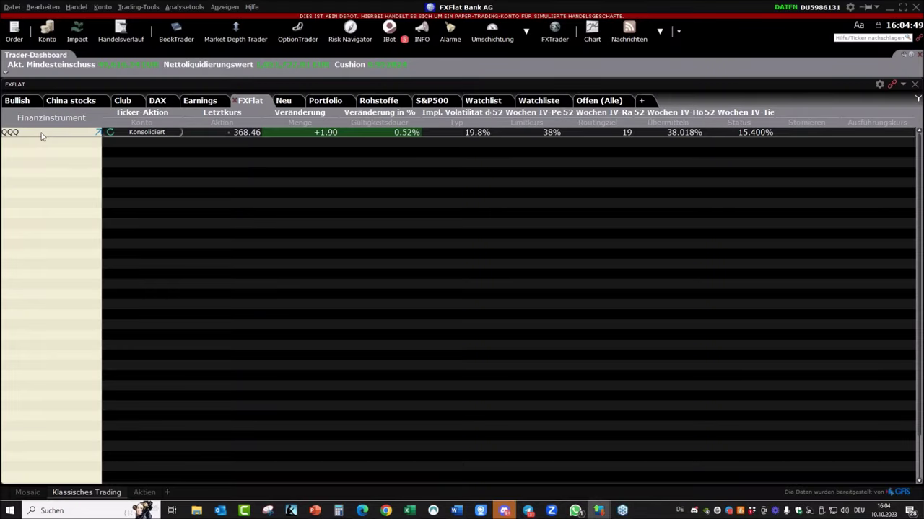
right_click(44, 134)
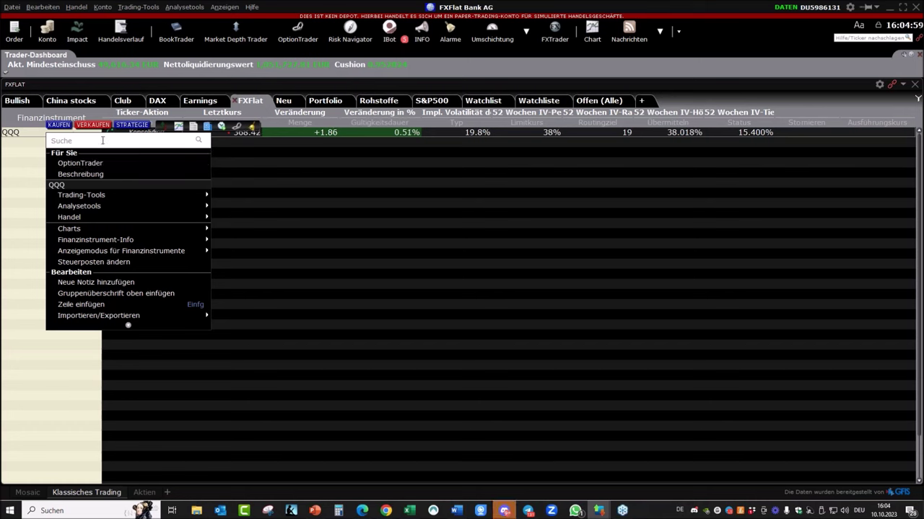
type("option")
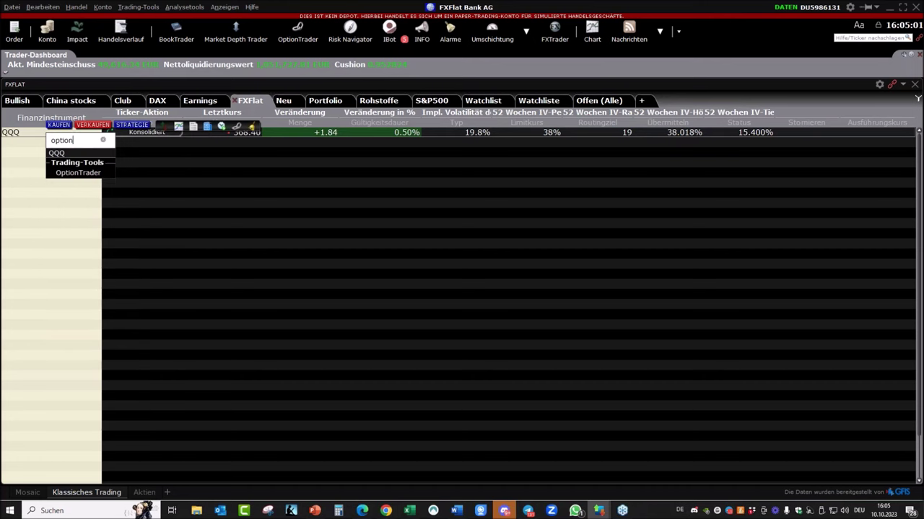
type("trader")
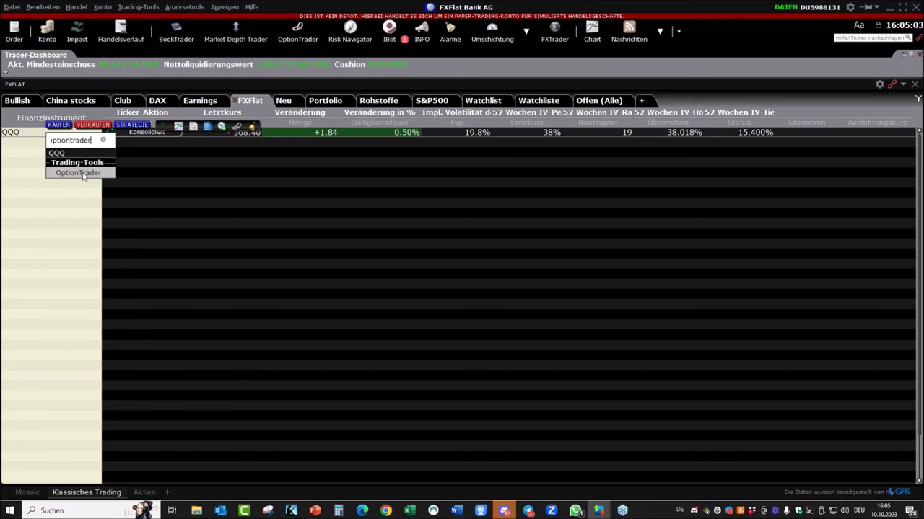
left_click(78, 173)
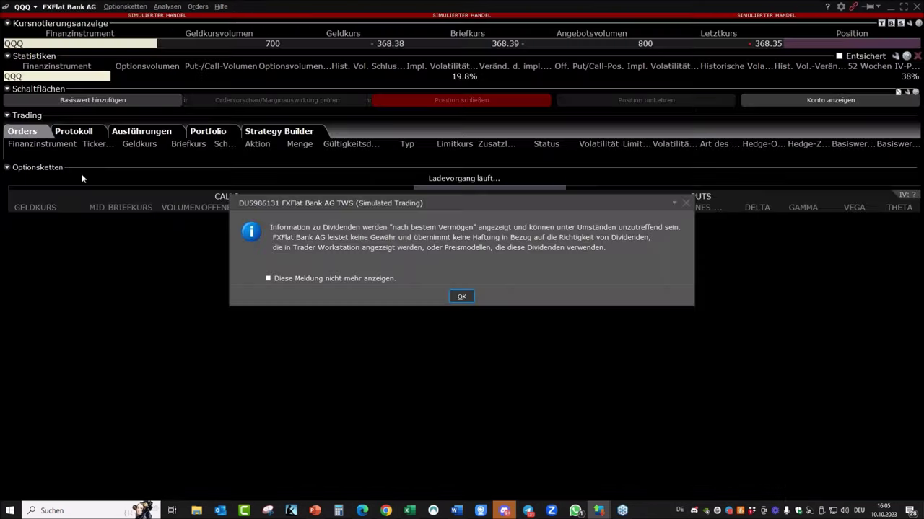
left_click(462, 296)
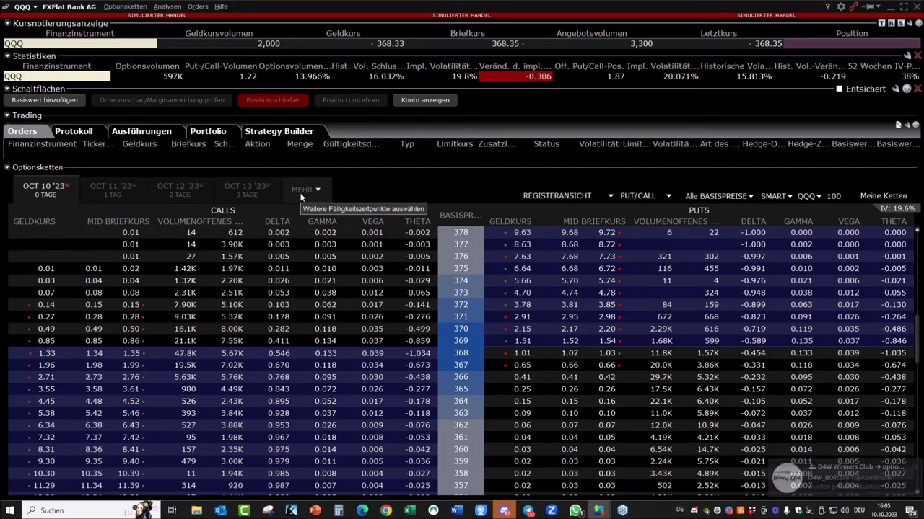
Check the O4W Winners Club chat in Telegram and return to the QQQ option chain.
left_click(528, 511)
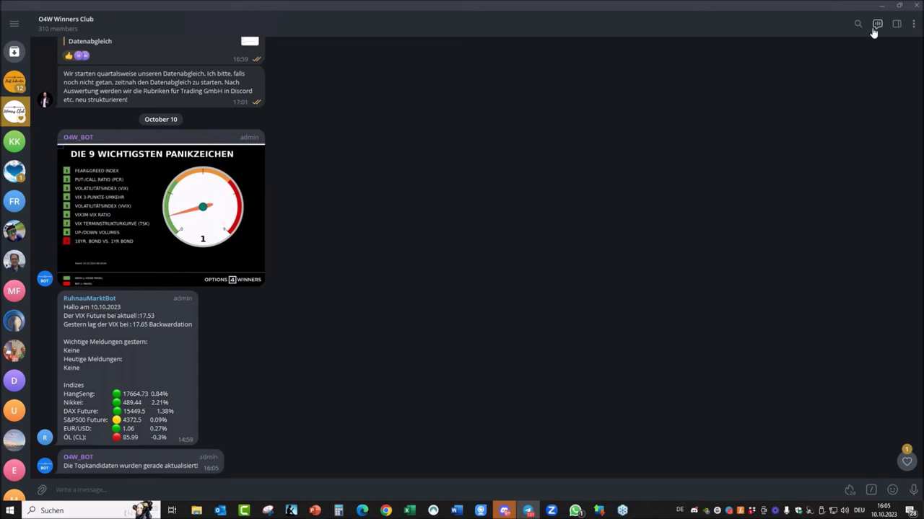
left_click(881, 6)
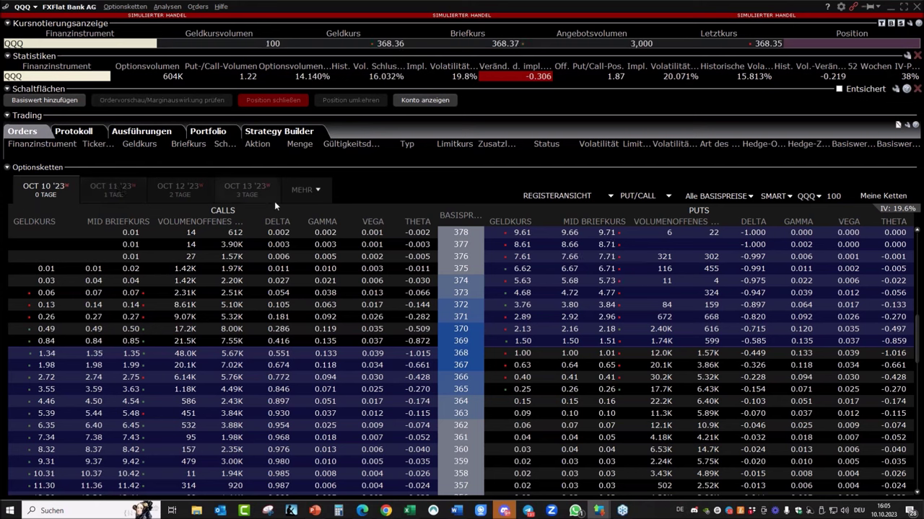
Show the QQQ option chain for the monthly Nov 17 '23 expiry.
left_click(314, 189)
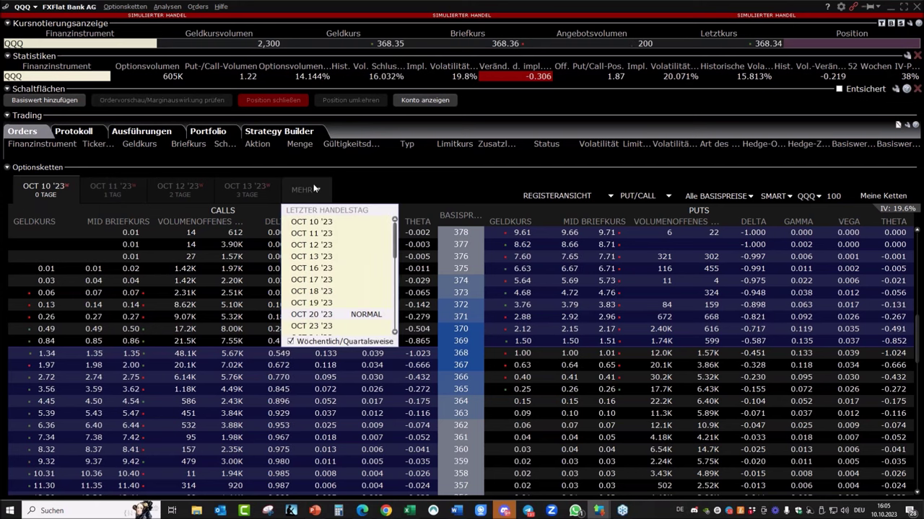
scroll(334, 233, "down", 2)
scroll(345, 308, "down", 1)
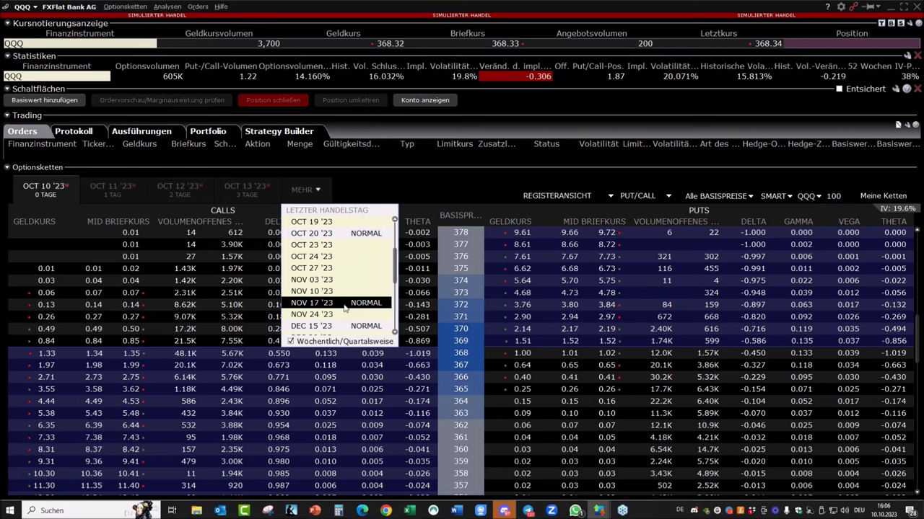
left_click(344, 305)
Switch the QQQ option chain to the monthly Dec 15 '23 expiry and open the Strategy Builder.
left_click(303, 190)
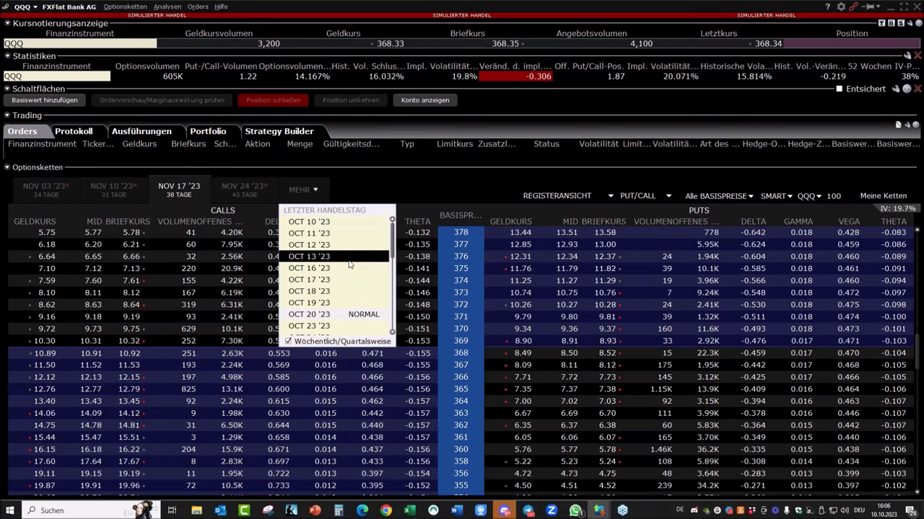
scroll(339, 289, "down", 1)
left_click(344, 327)
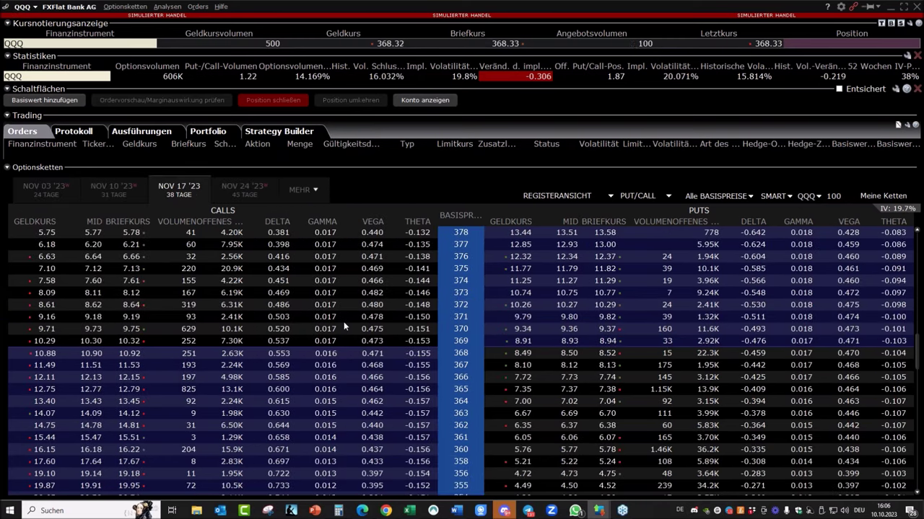
left_click(309, 189)
scroll(335, 290, "down", 2)
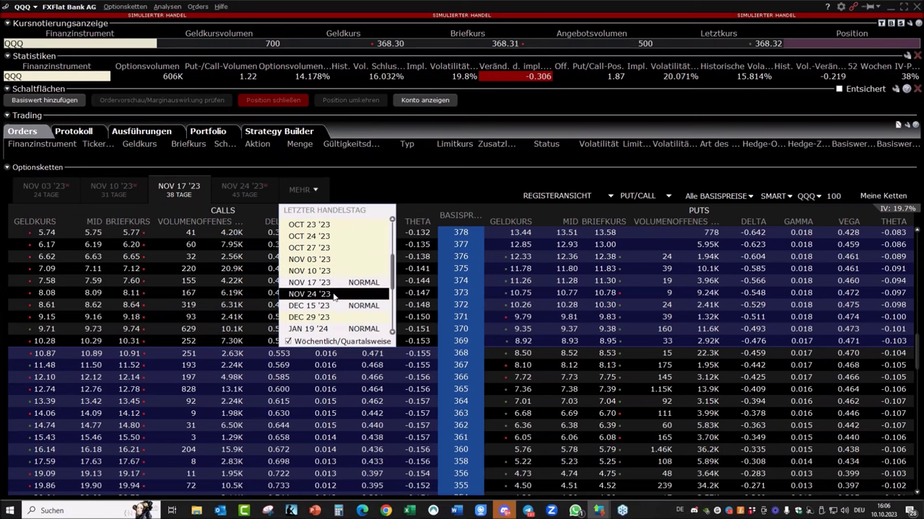
left_click(334, 307)
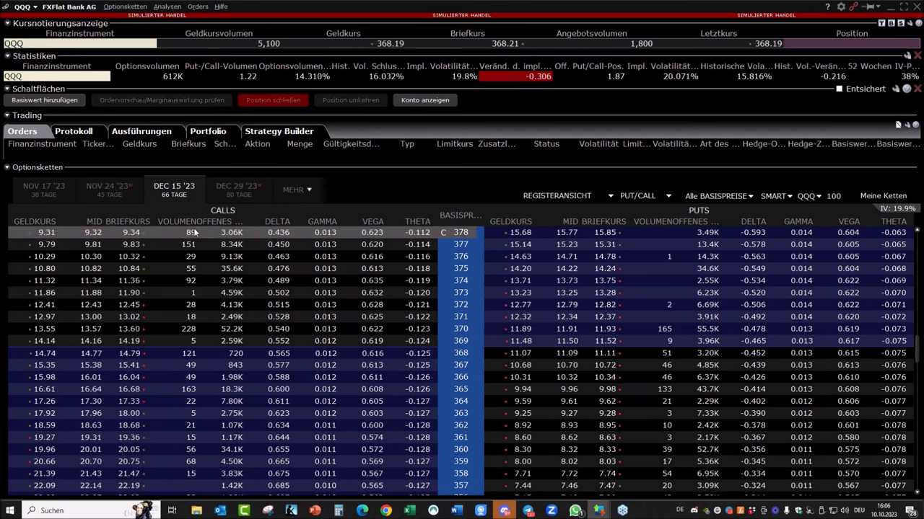
left_click(290, 132)
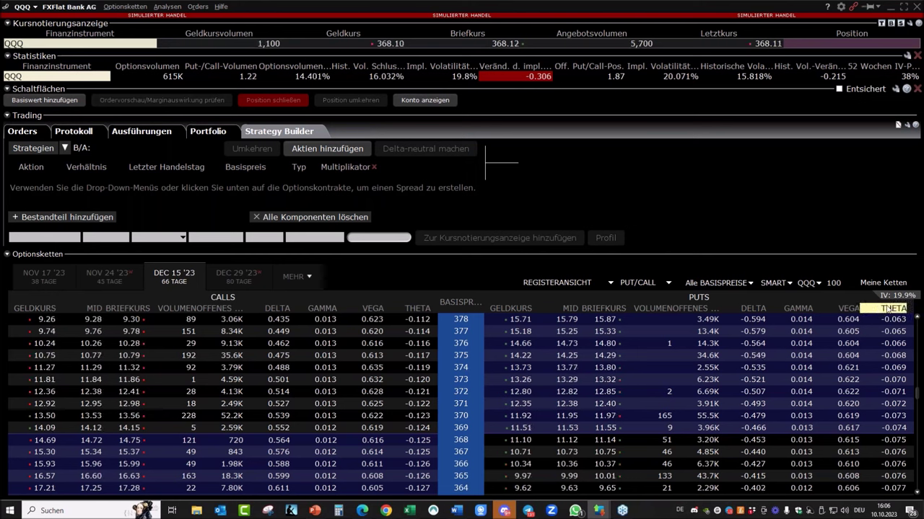
right_click(743, 300)
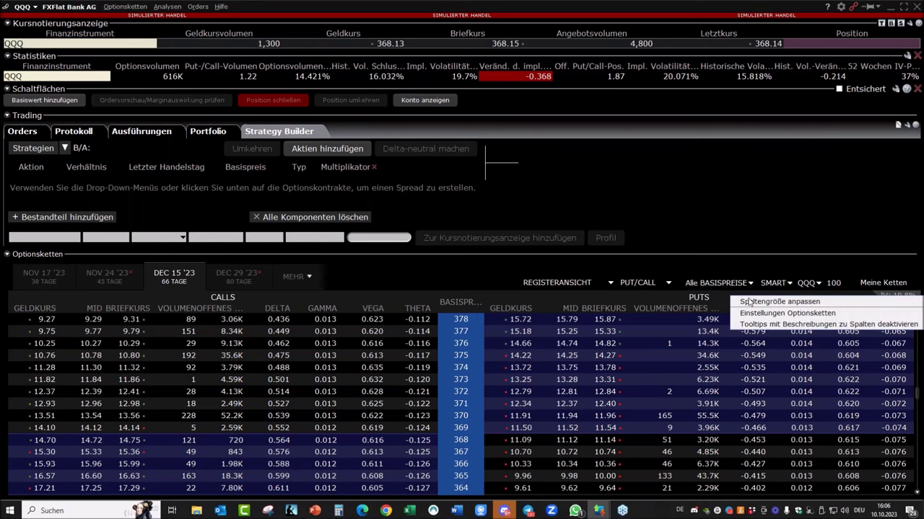
left_click(761, 313)
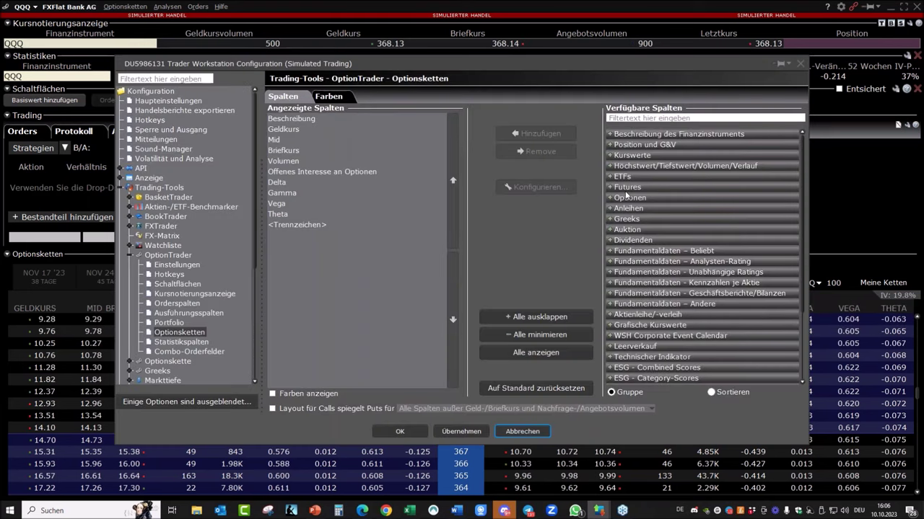
left_click(628, 117)
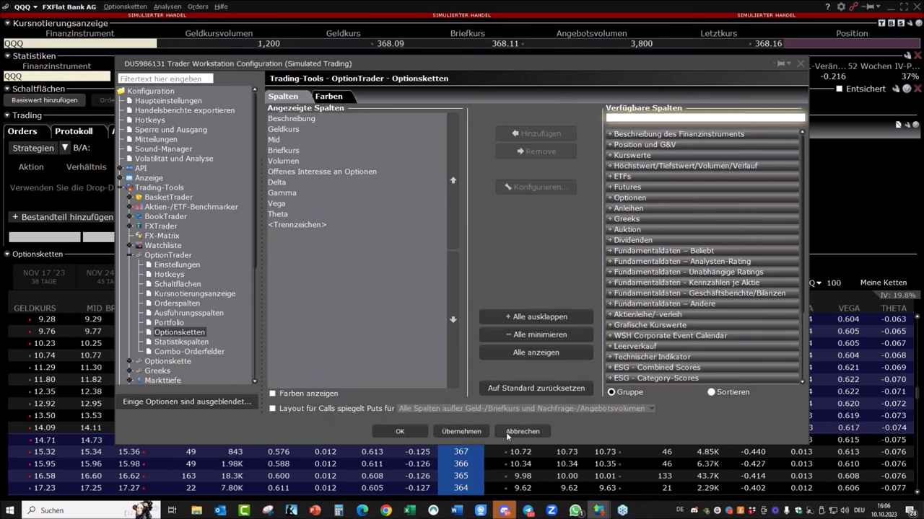
left_click(529, 433)
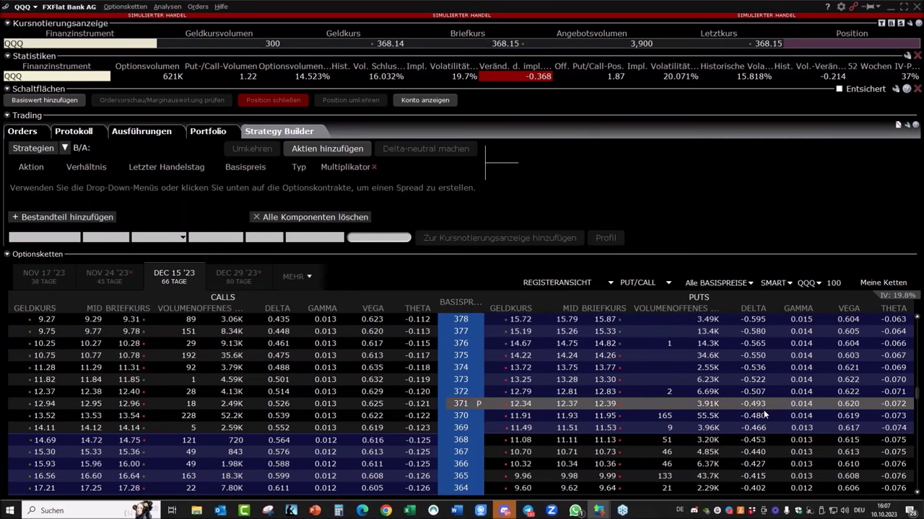
Find the 325 strike in the Dec 15 '23 QQQ puts and add that put as a sell leg in the Strategy Builder.
scroll(768, 415, "up", 2)
scroll(768, 415, "down", 1)
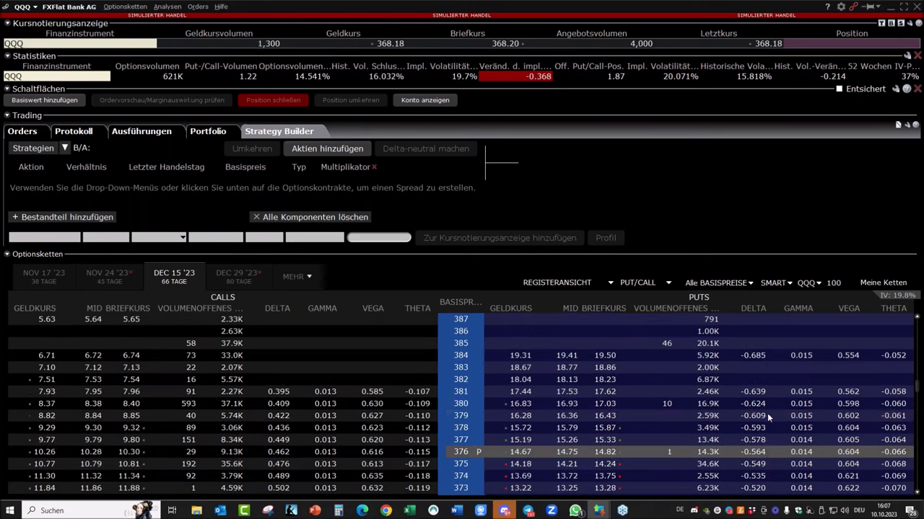
scroll(767, 416, "down", 4)
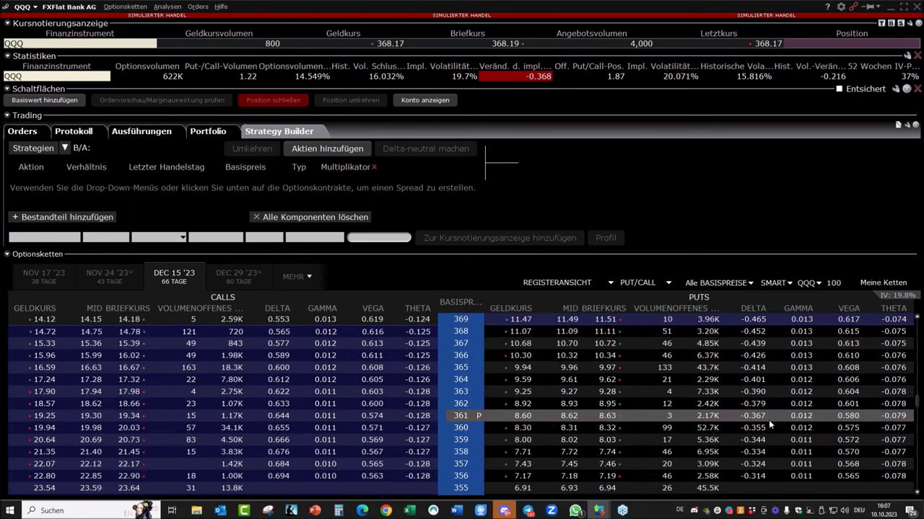
scroll(769, 422, "down", 2)
scroll(769, 428, "up", 1)
scroll(769, 428, "down", 4)
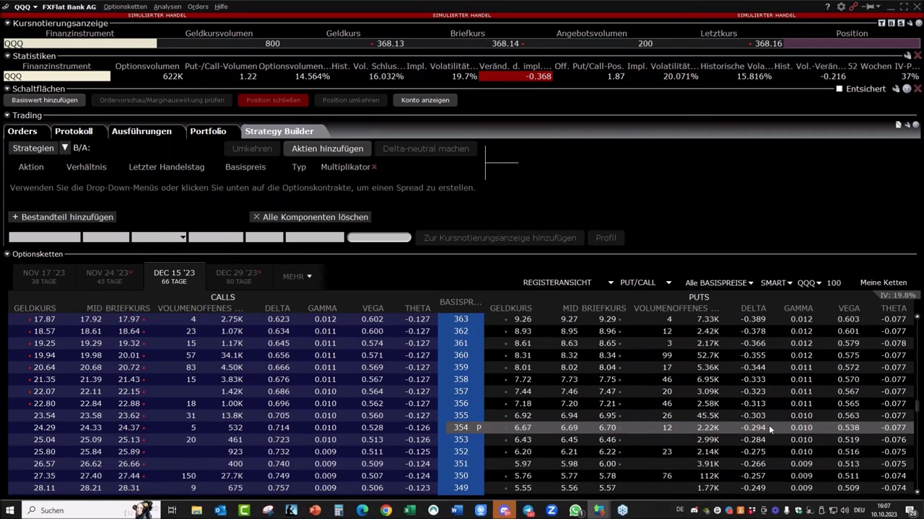
scroll(768, 427, "down", 1)
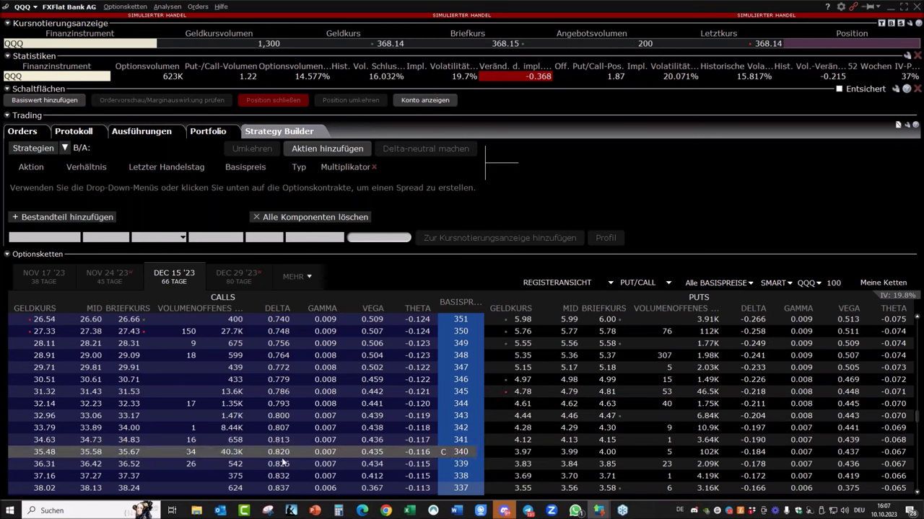
scroll(782, 438, "down", 2)
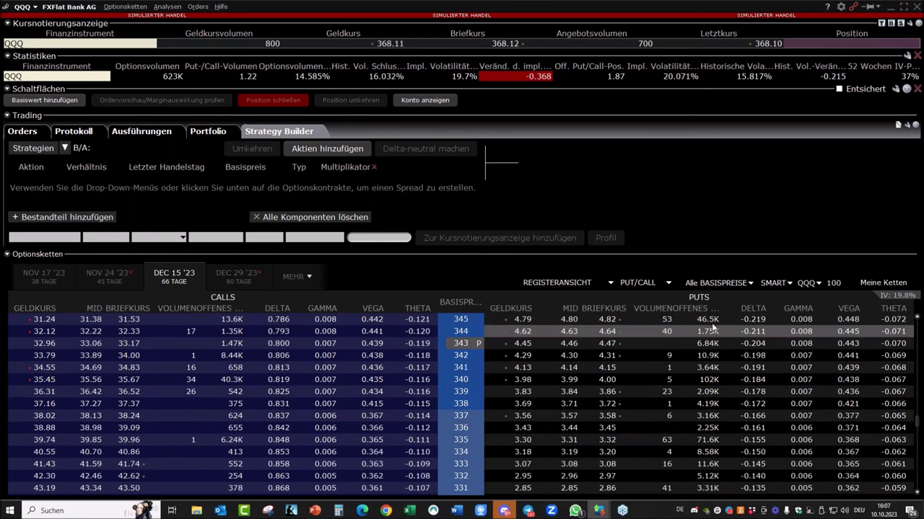
scroll(745, 394, "down", 1)
scroll(750, 400, "down", 2)
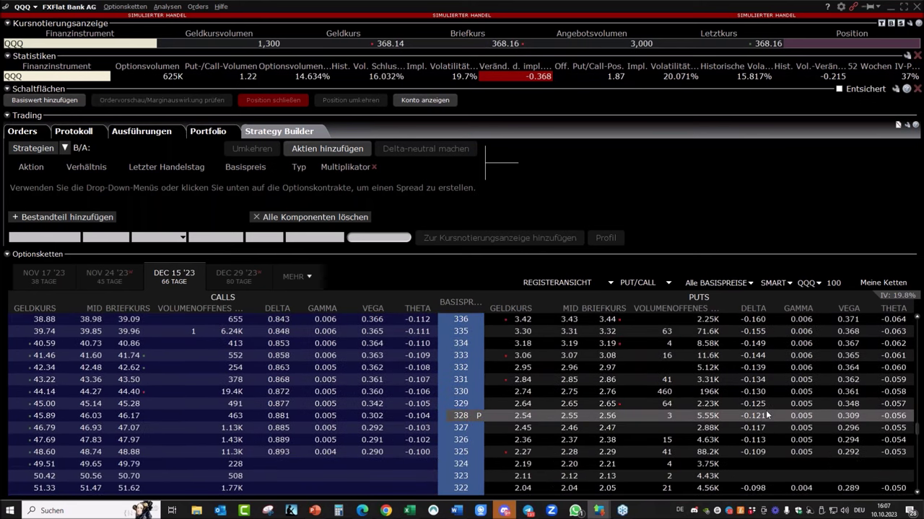
scroll(766, 414, "down", 1)
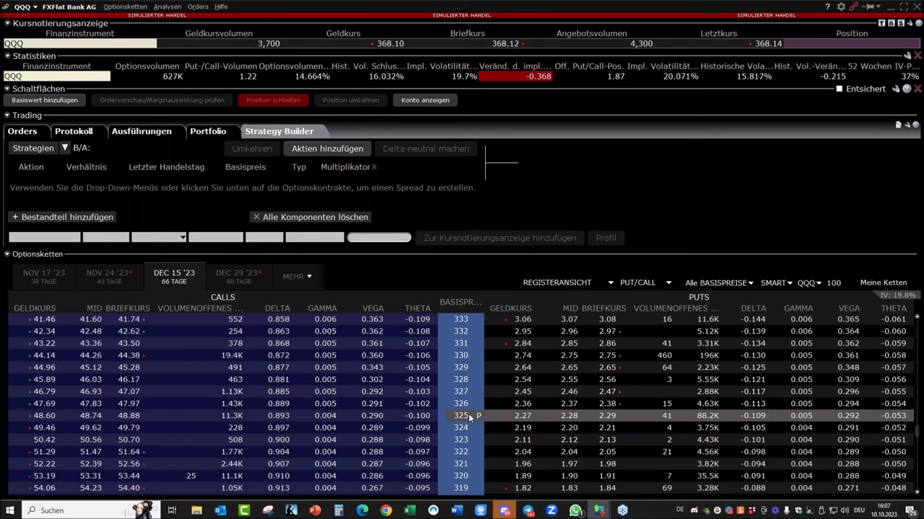
mouse_move(469, 417)
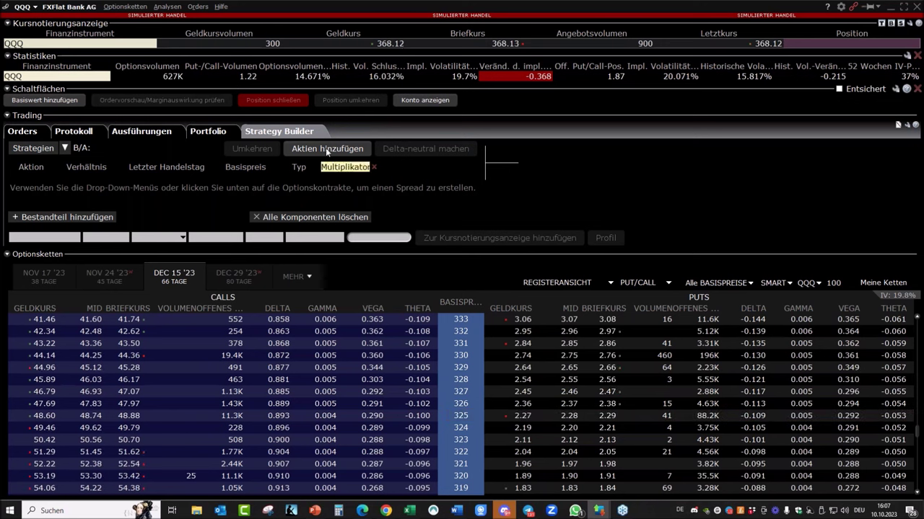
left_click(518, 417)
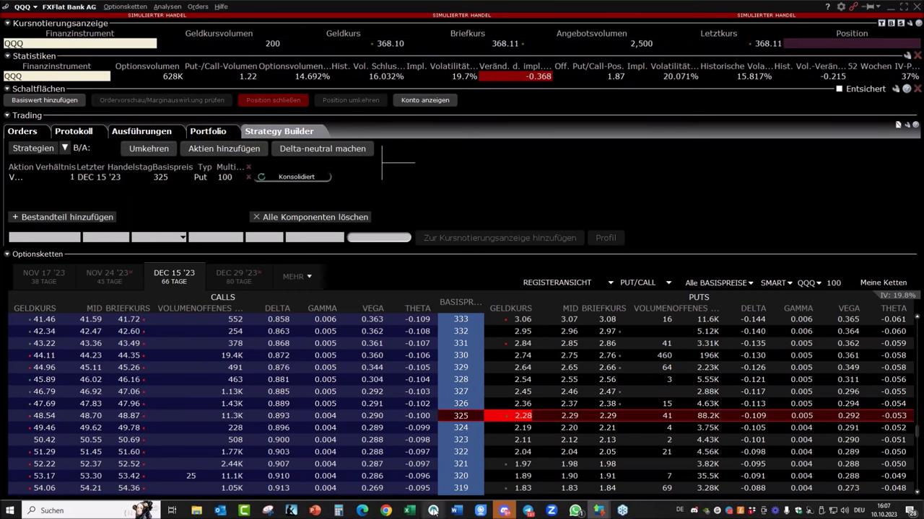
Switch to TradingView in Chrome, load the QQQ chart and remove the O4W Best Screener indicator from it.
mouse_move(387, 511)
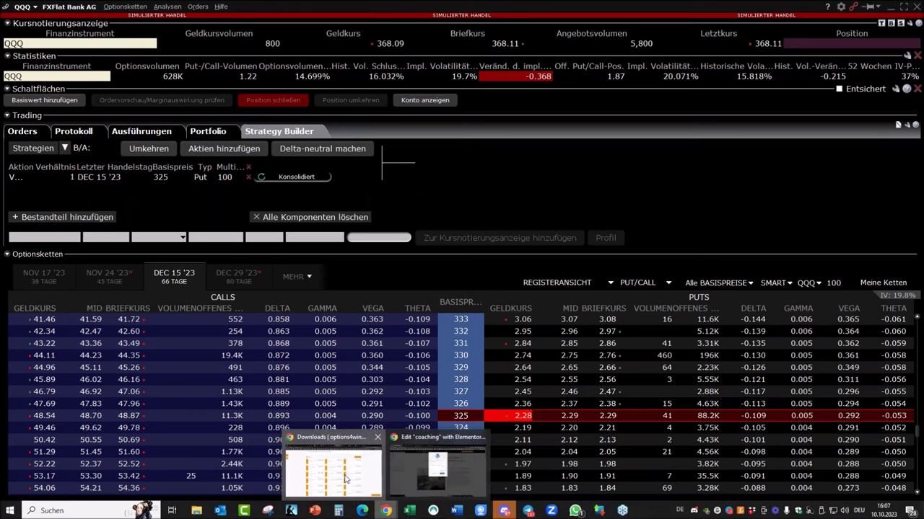
left_click(334, 467)
left_click(231, 7)
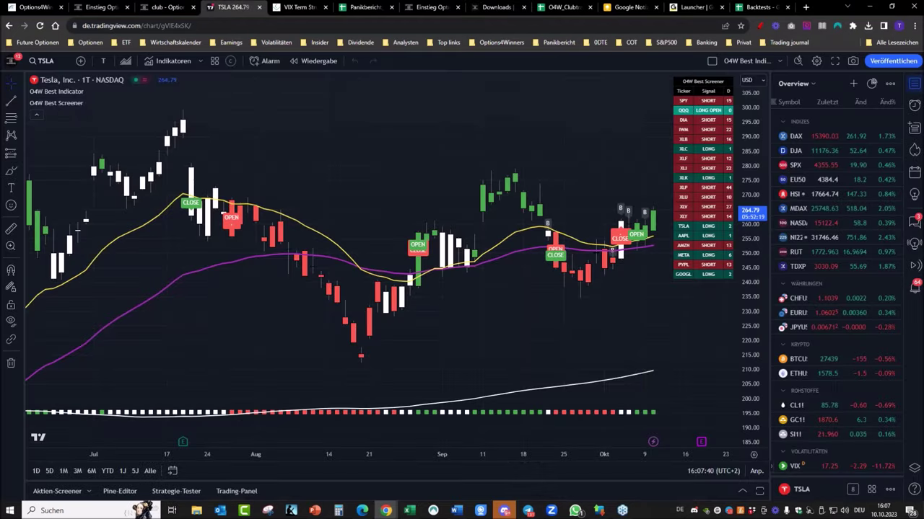
left_click(59, 64)
type("QQQ")
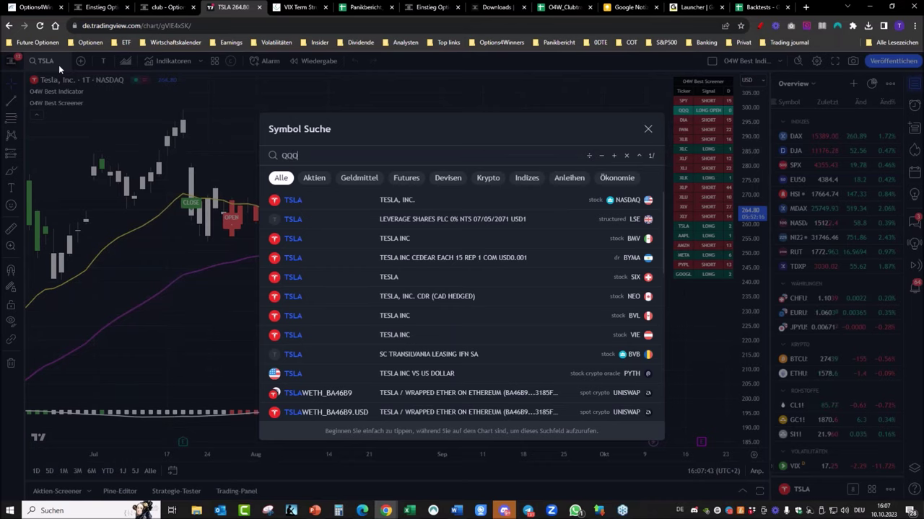
key("Return")
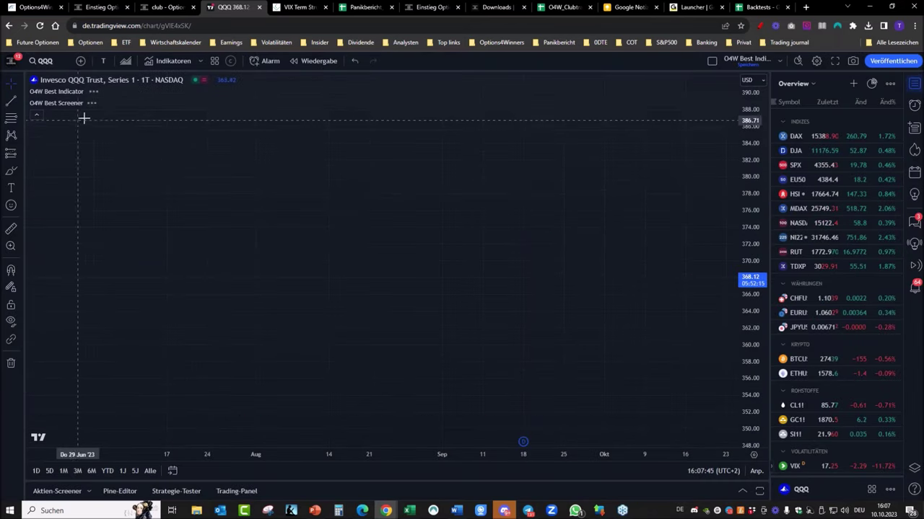
left_click(130, 103)
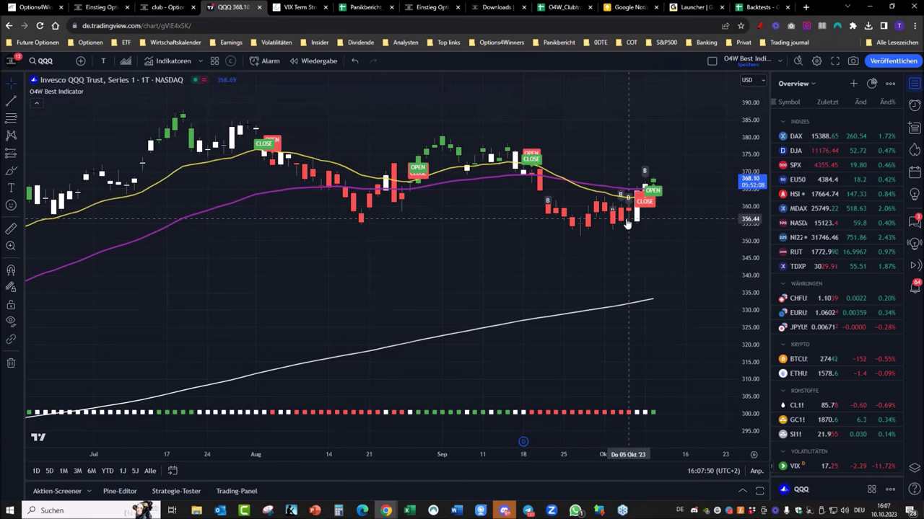
Draw a horizontal line across the QQQ chart and set its price to 325.00.
left_click(20, 103)
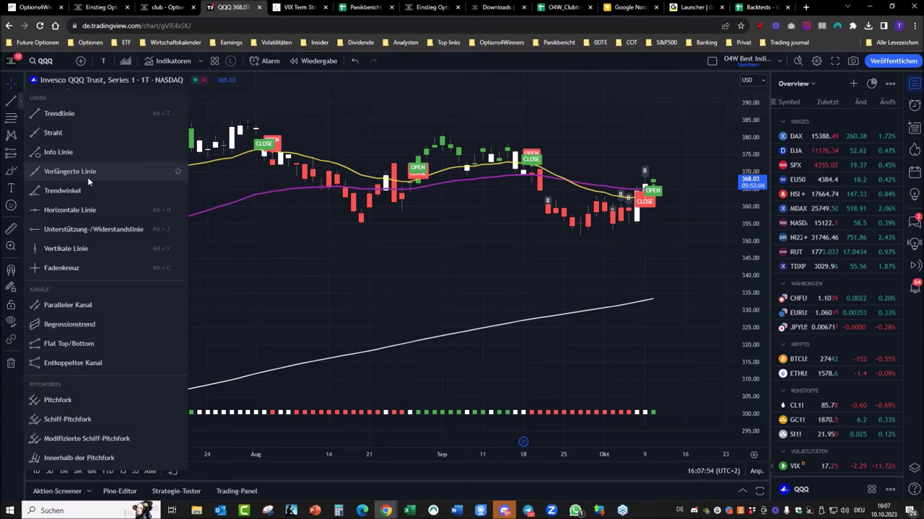
left_click(112, 209)
left_click(381, 326)
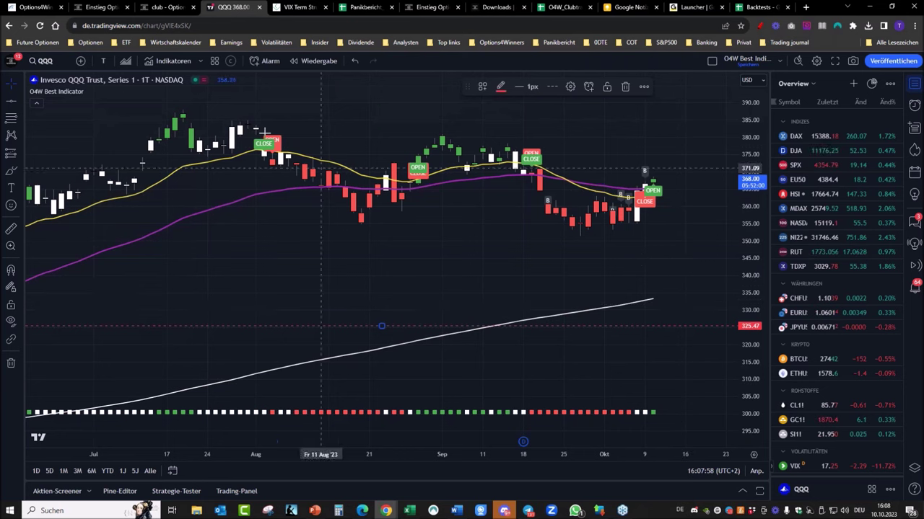
left_click(20, 85)
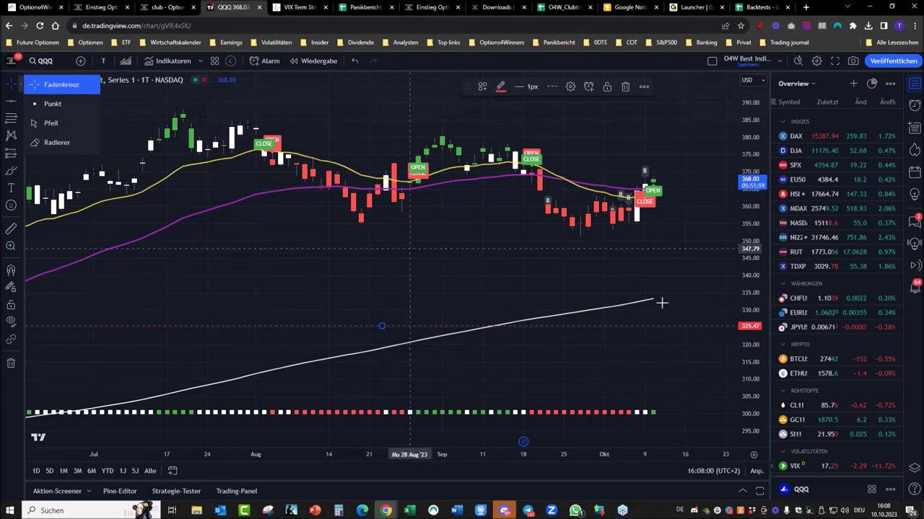
double_click(690, 326)
type("325.00")
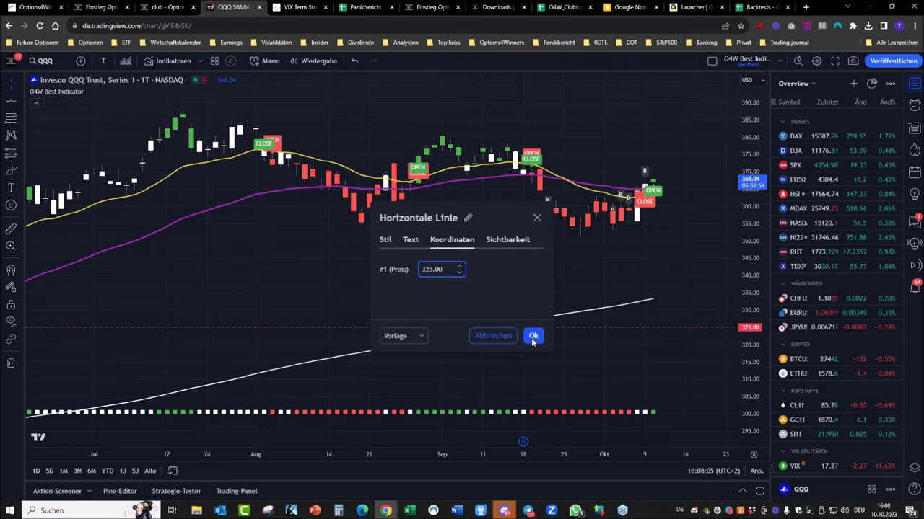
left_click(533, 336)
Check the 325 put's bid in the FXFlat option chain and return to the QQQ chart in TradingView.
scroll(663, 326, "down", 5)
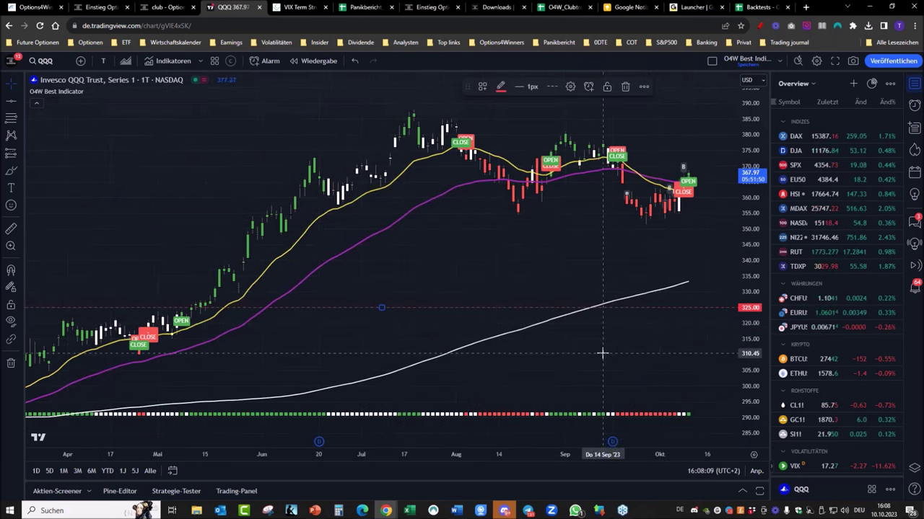
scroll(605, 351, "down", 2)
scroll(608, 347, "down", 1)
left_click_drag(625, 346, 478, 349)
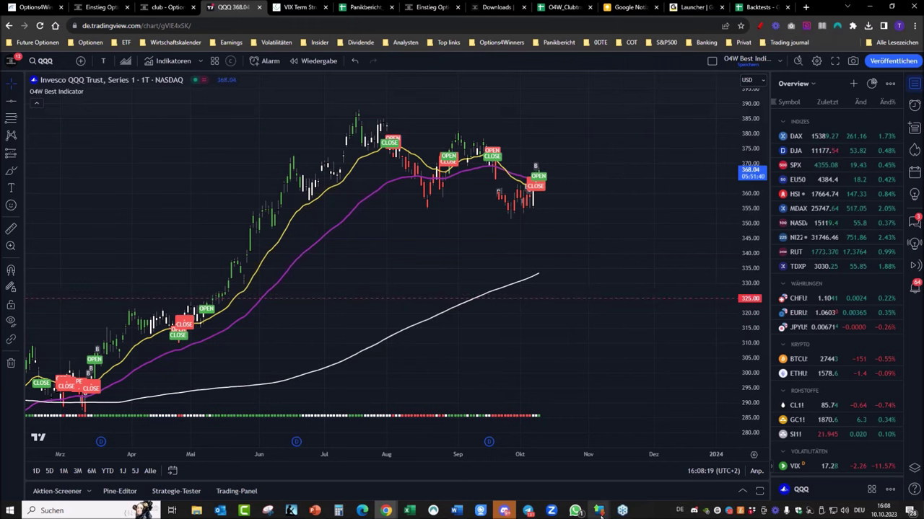
mouse_move(599, 511)
left_click(723, 488)
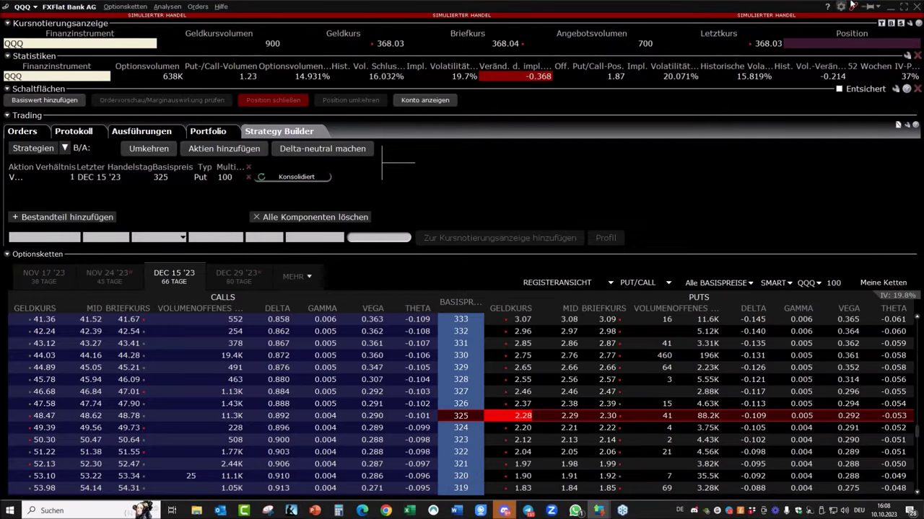
left_click(891, 7)
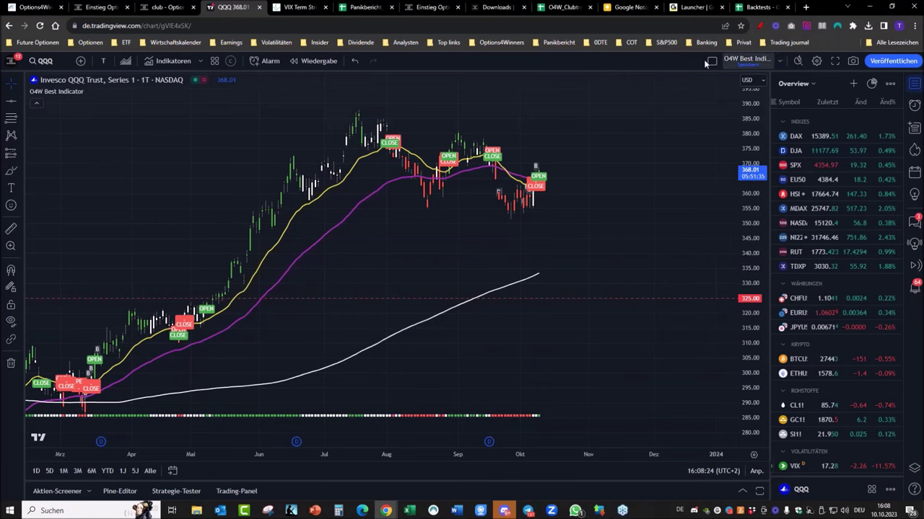
Add the text label "-P = 228 USD" just above the 325 line and position it around early December.
left_click(11, 187)
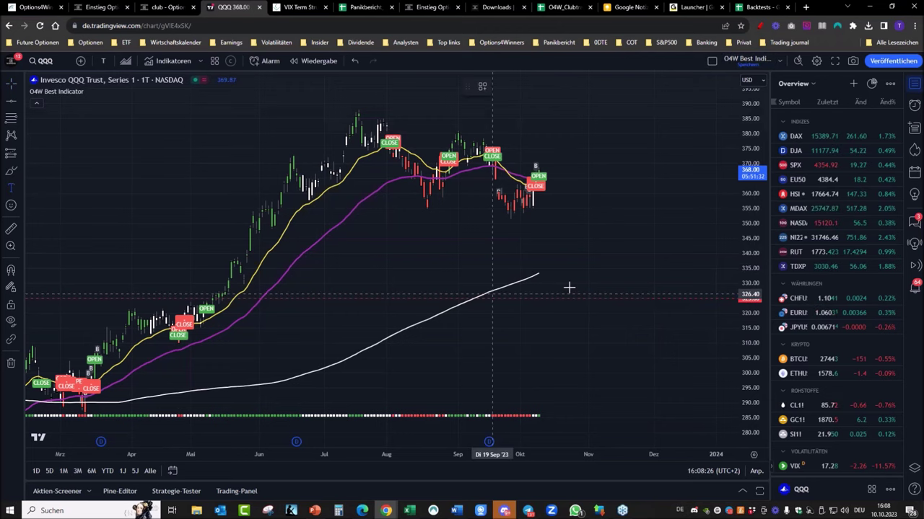
left_click(630, 286)
type("228")
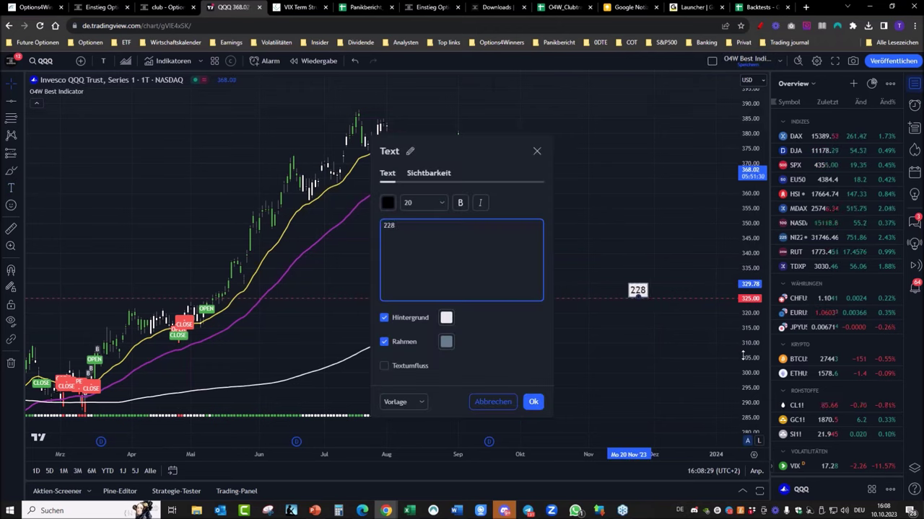
key("Home")
type("-P ")
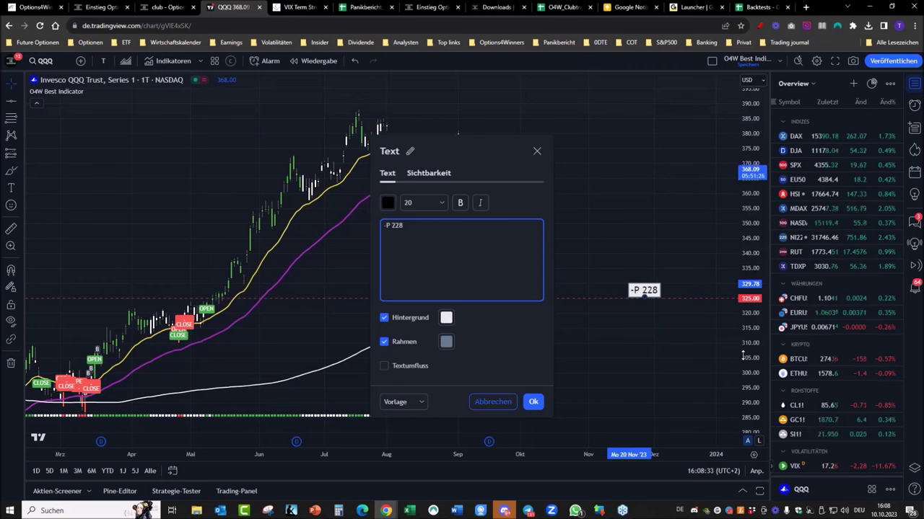
type("=")
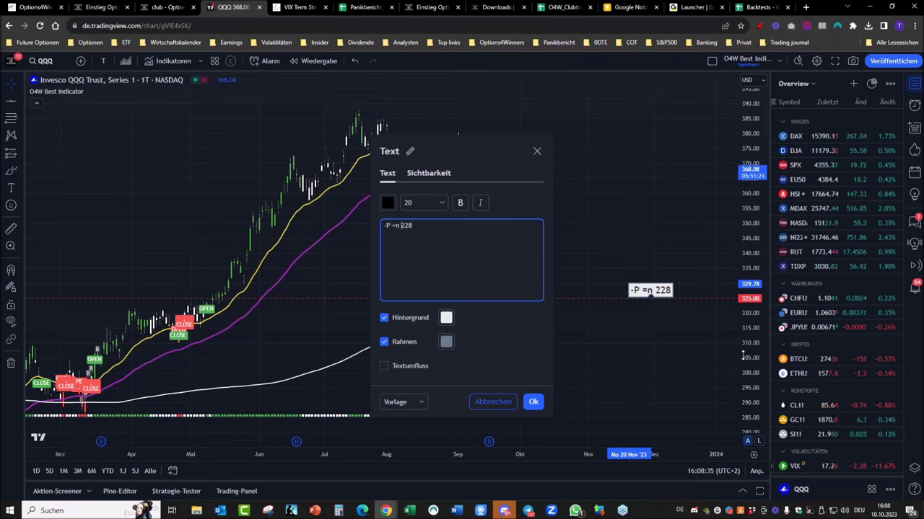
type(" 228")
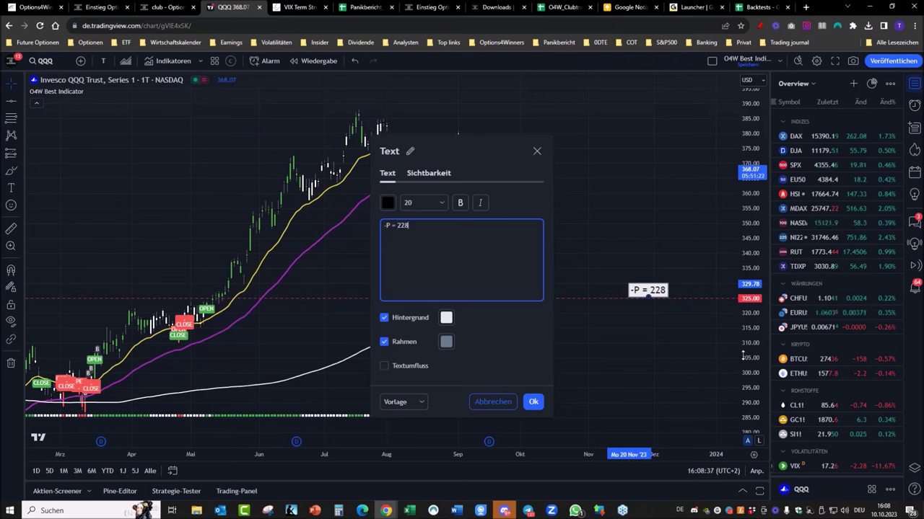
type(" USD")
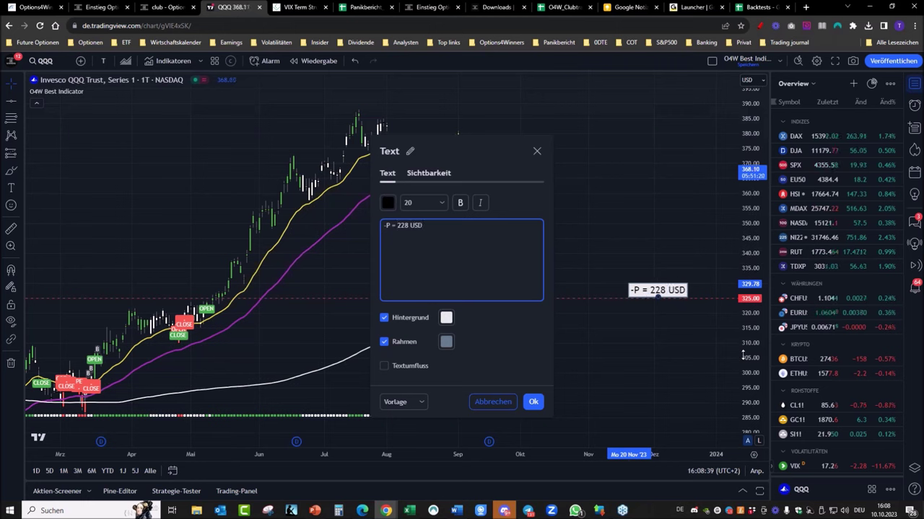
left_click(533, 401)
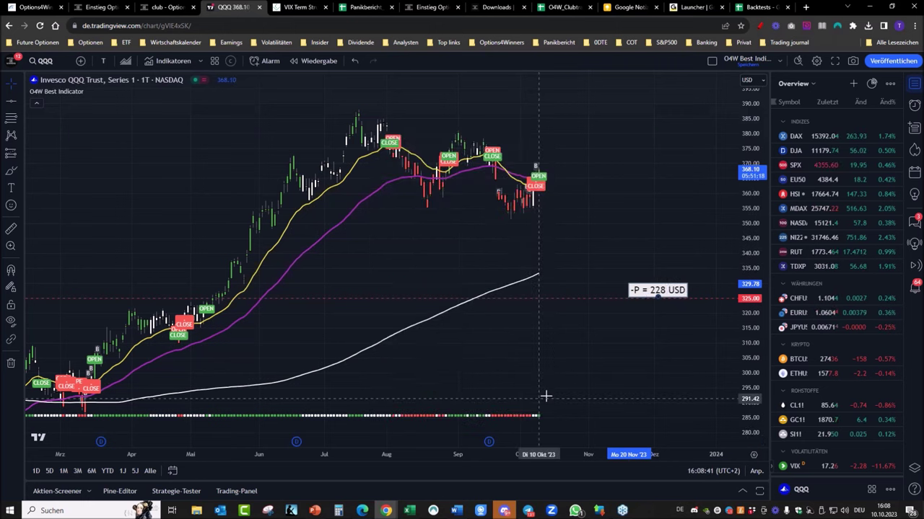
left_click_drag(653, 290, 680, 287)
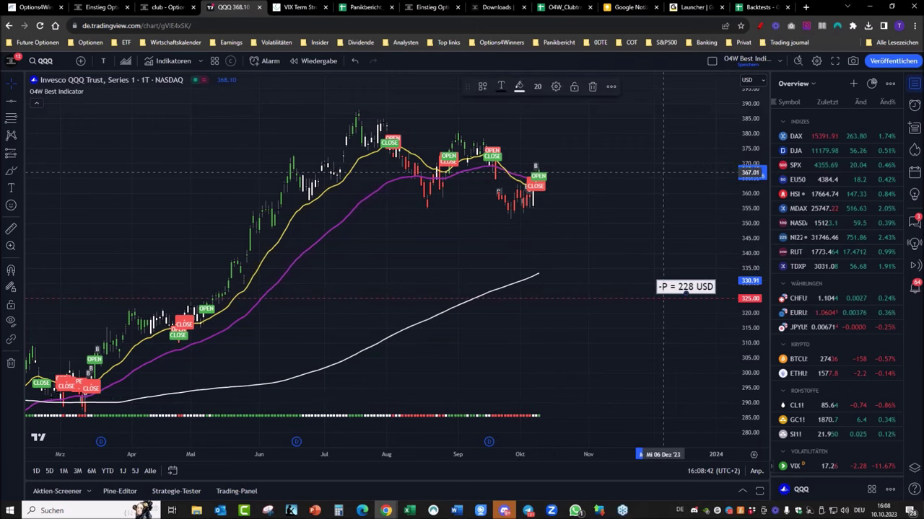
Sketch four red freehand arrows forward from the latest candles, one rising, one sideways and two falling, and clear the annotations.
left_click(759, 25)
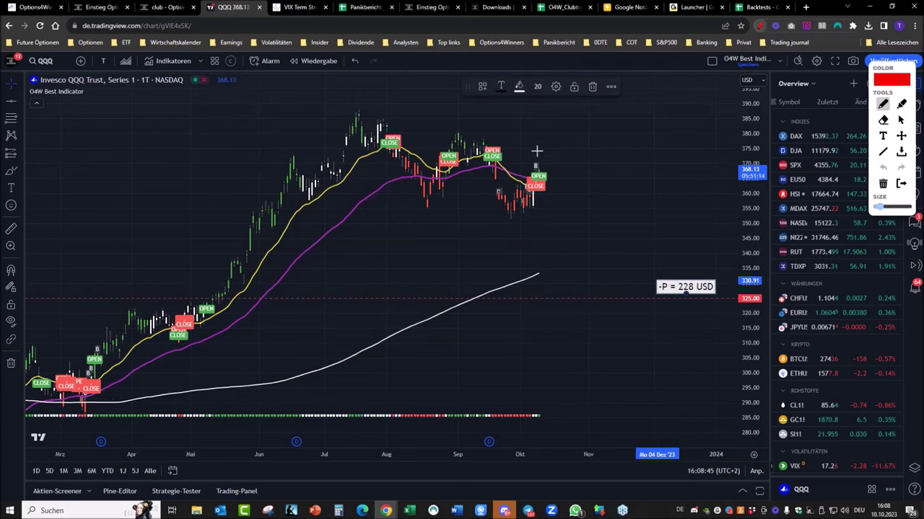
mouse_move(556, 168)
left_mouse_down()
mouse_move(703, 97)
mouse_move(698, 113)
left_mouse_up()
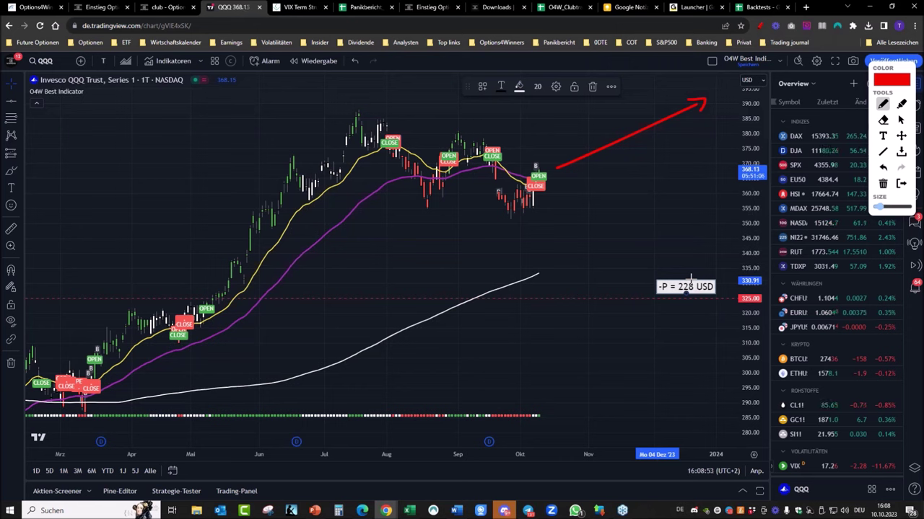
mouse_move(552, 189)
left_mouse_down()
mouse_move(681, 177)
mouse_move(687, 192)
left_mouse_up()
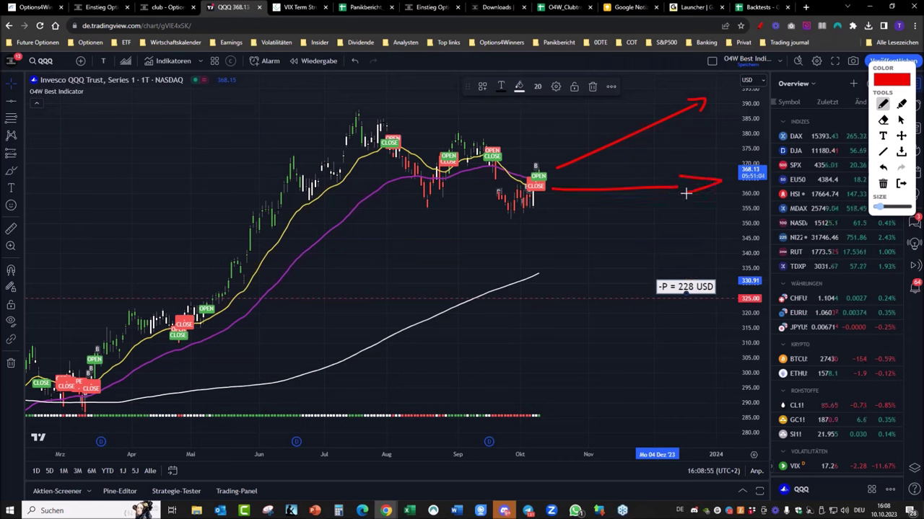
mouse_move(534, 204)
left_mouse_down()
mouse_move(713, 277)
mouse_move(700, 279)
left_mouse_up()
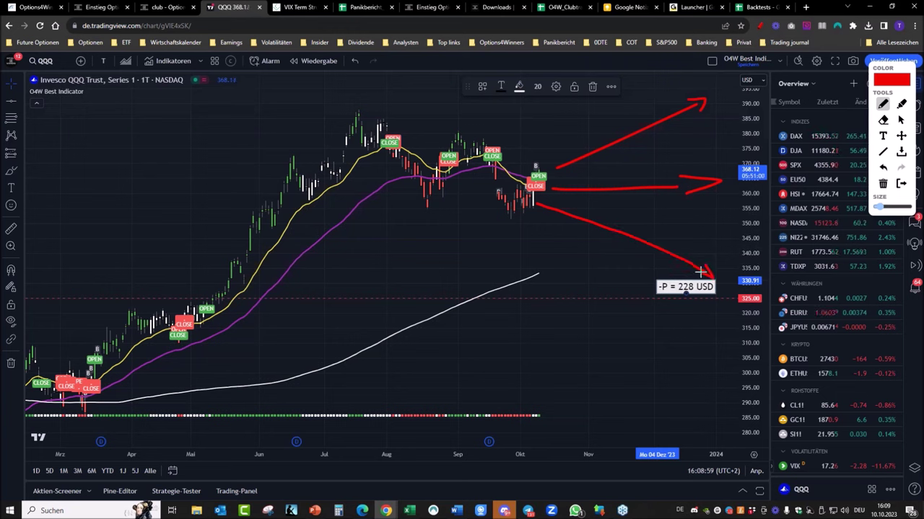
mouse_move(541, 211)
left_mouse_down()
mouse_move(655, 290)
mouse_move(717, 346)
mouse_move(711, 358)
left_mouse_up()
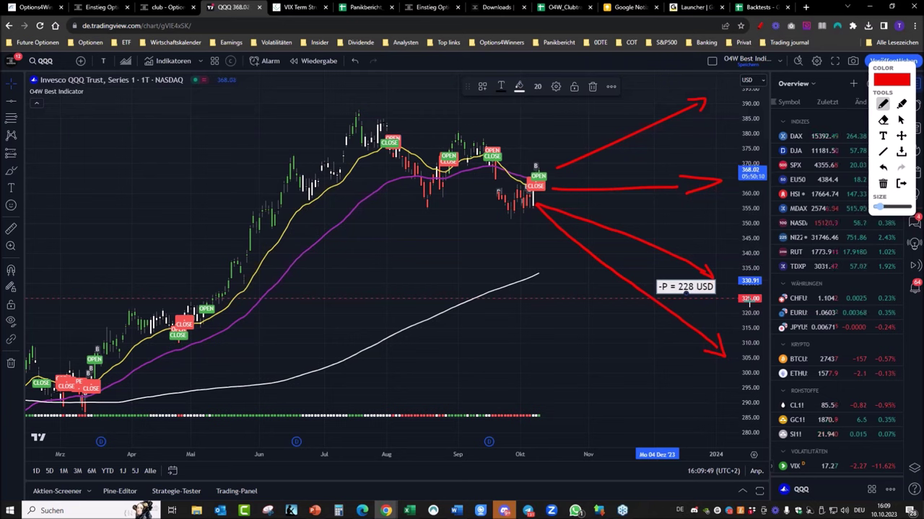
left_click(760, 27)
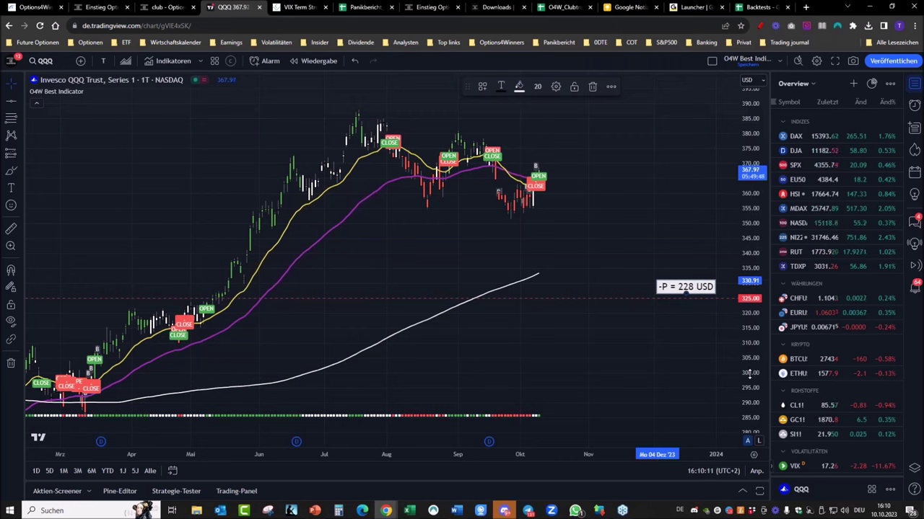
Add a second horizontal line below the 325 line and set its price to 305.
left_click_drag(748, 373, 664, 214)
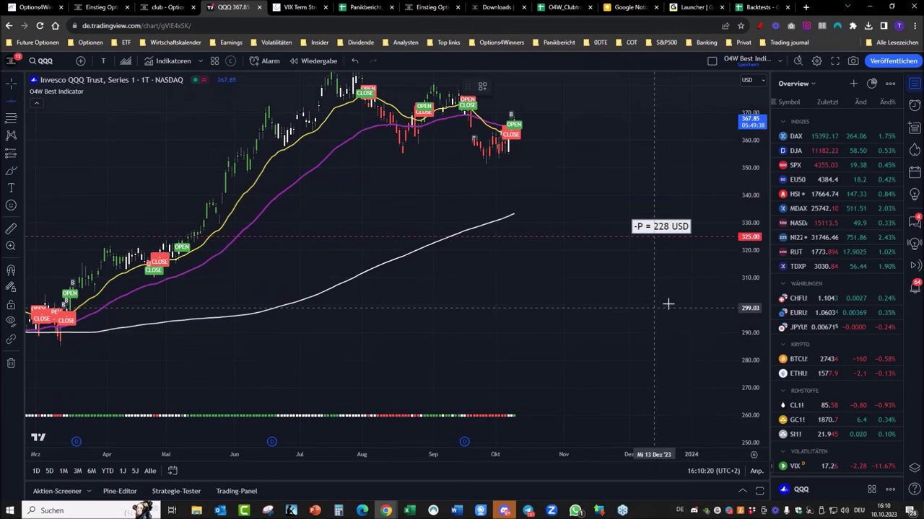
left_click(19, 84)
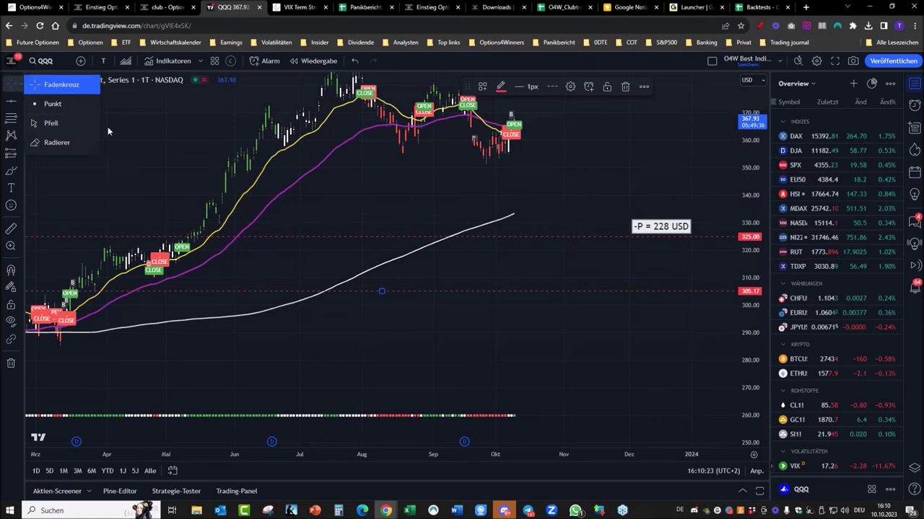
double_click(673, 291)
type("305")
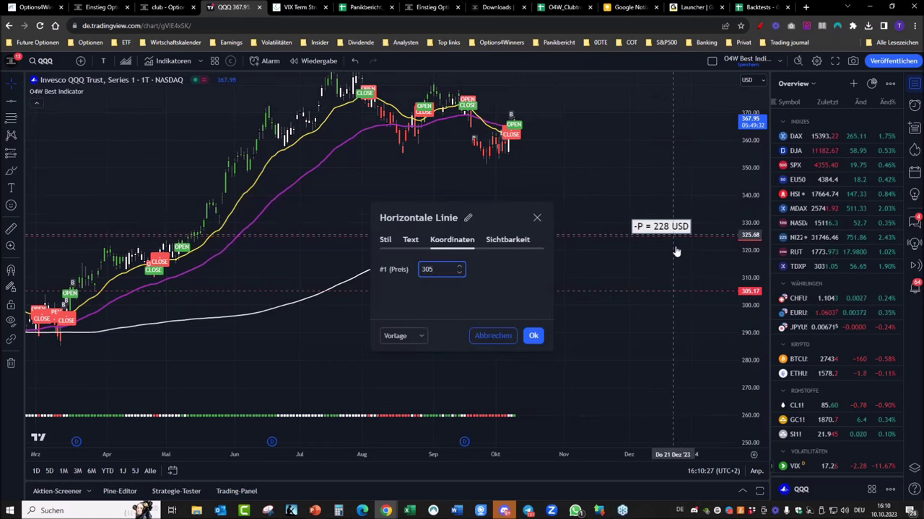
left_click(533, 336)
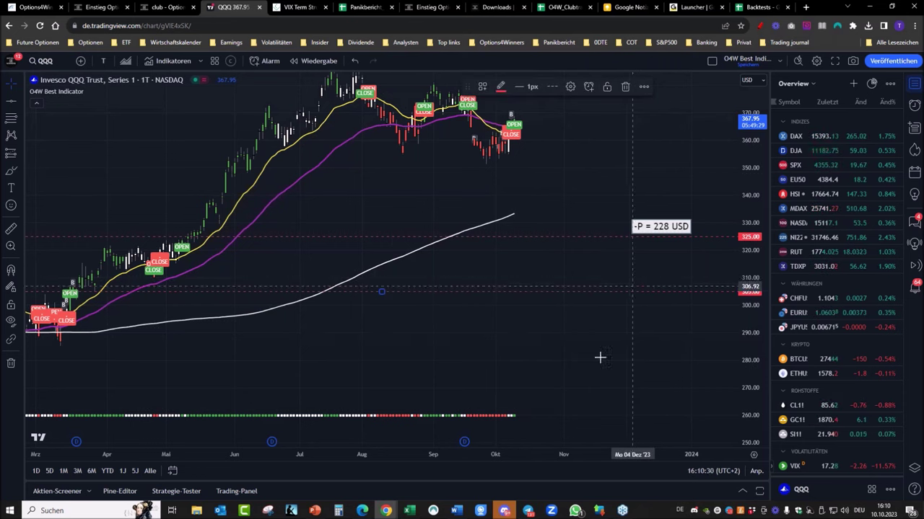
Switch to FXFlat and add a bought DEC 15 '23 put with strike 305 to the strategy at the ask.
mouse_move(599, 511)
left_click(691, 496)
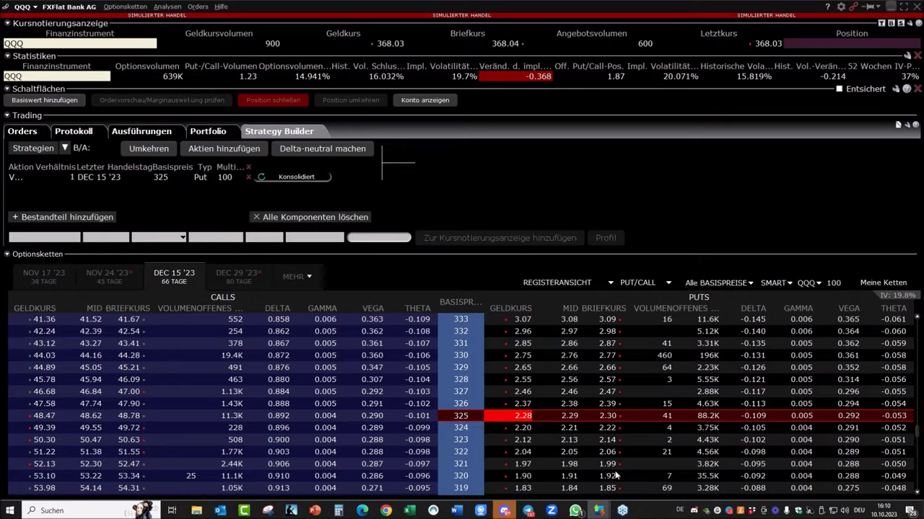
scroll(539, 405, "up", 3)
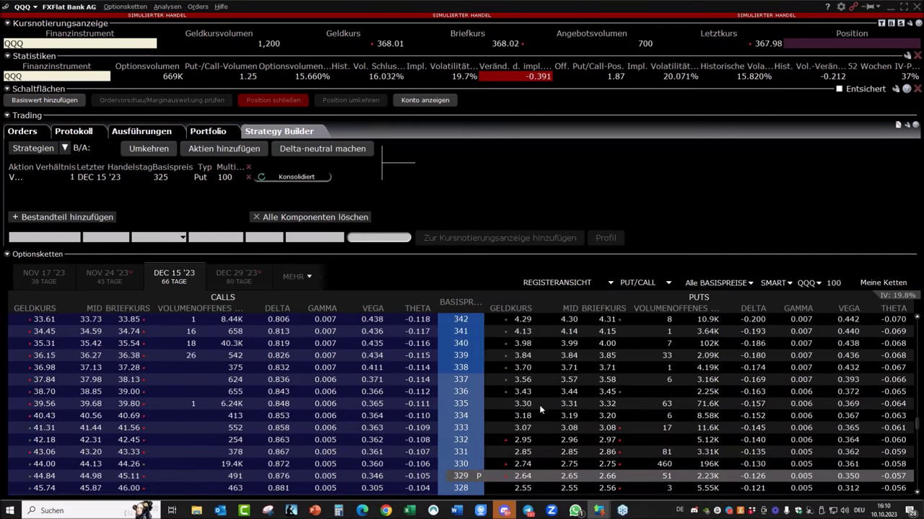
scroll(537, 404, "down", 8)
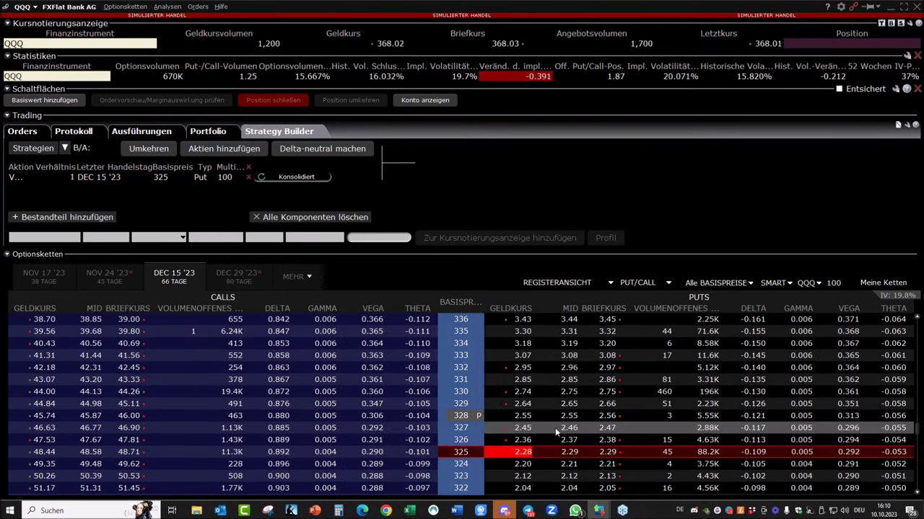
scroll(557, 442, "down", 1)
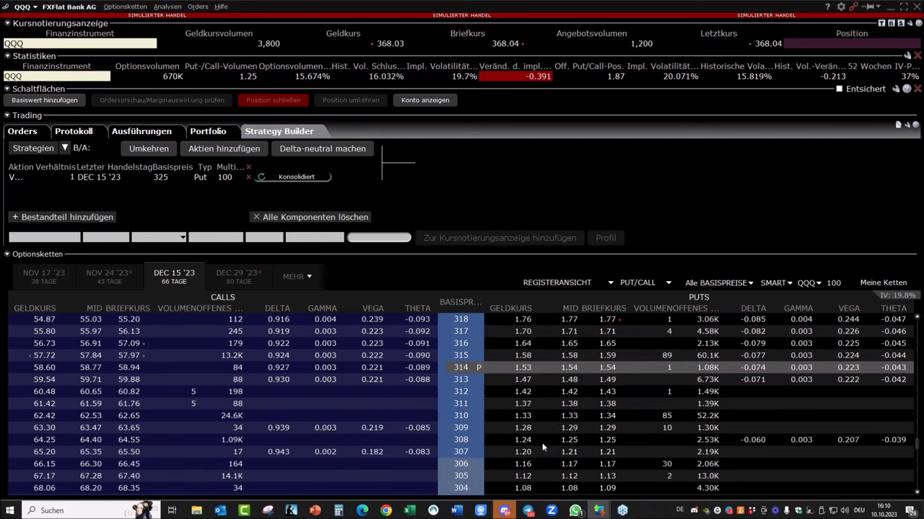
left_click(608, 477)
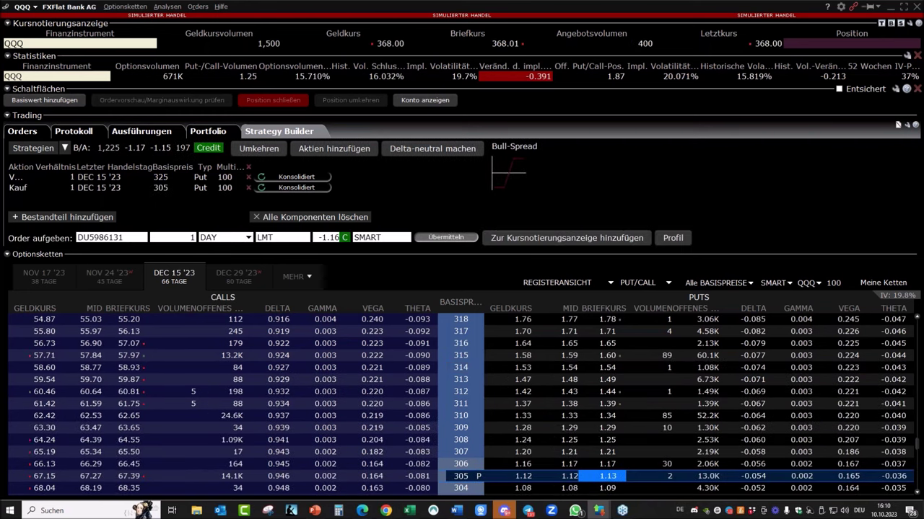
Return to the QQQ chart in TradingView and paste a copy of the "-P = 228 USD" label just above the 305 line.
mouse_move(505, 511)
mouse_move(386, 510)
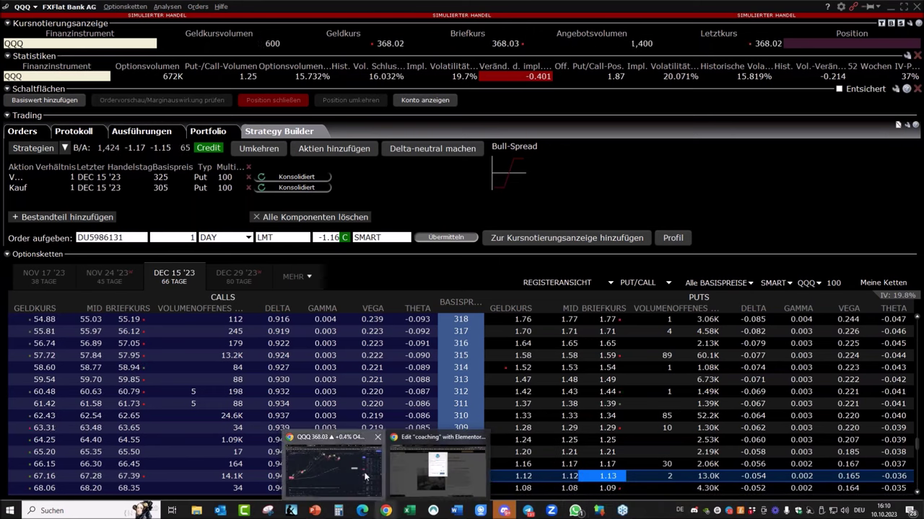
left_click(333, 465)
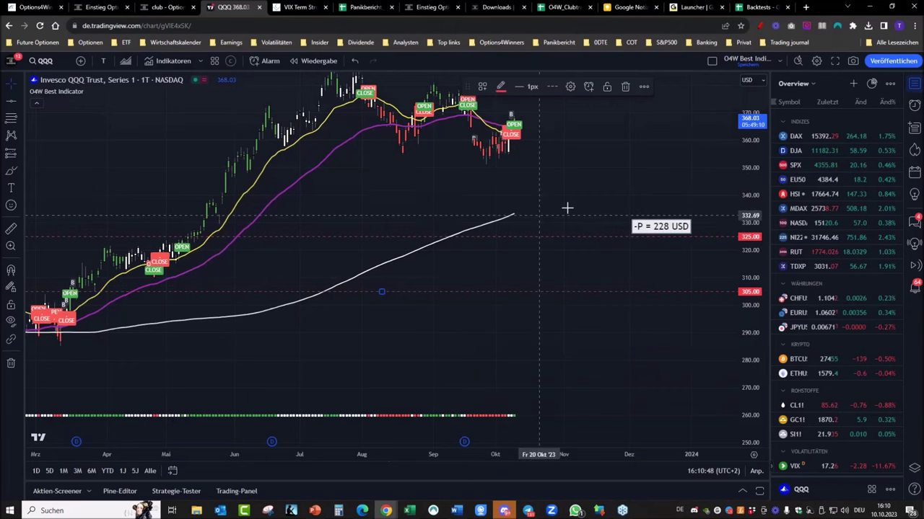
key("ctrl+v")
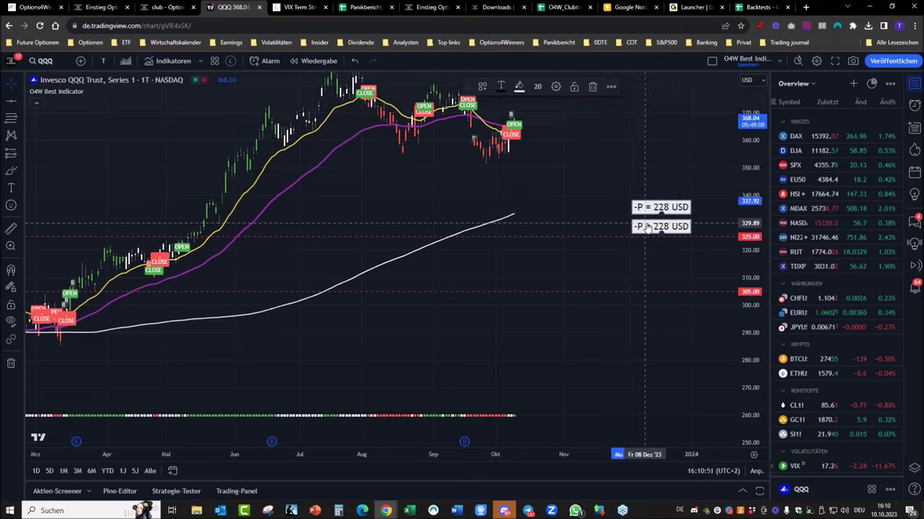
left_click_drag(647, 208, 645, 277)
Change the text of the label above the 305 line to "+P = 113 USD".
double_click(646, 276)
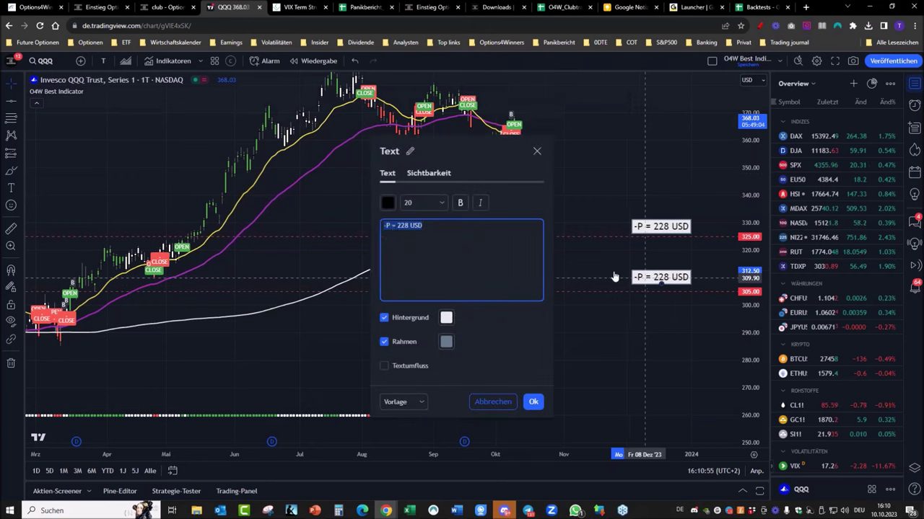
left_click(422, 229)
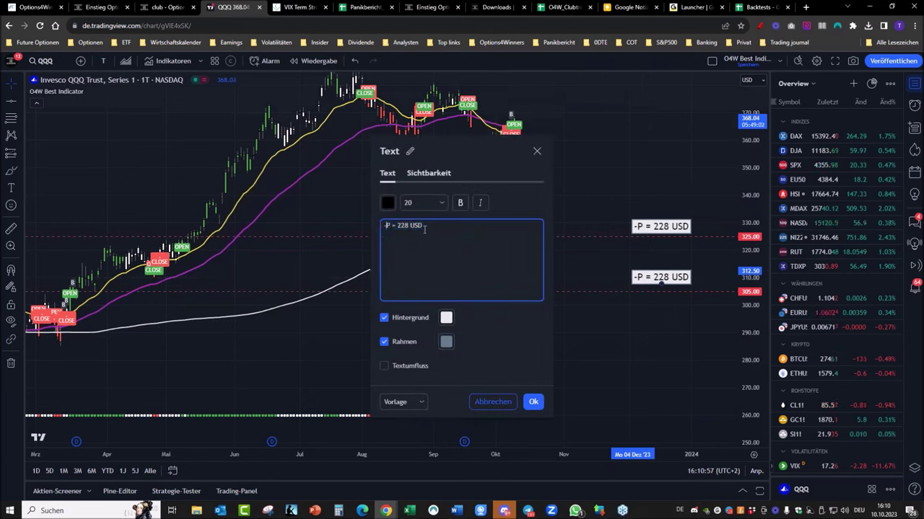
key("Delete")
type("+")
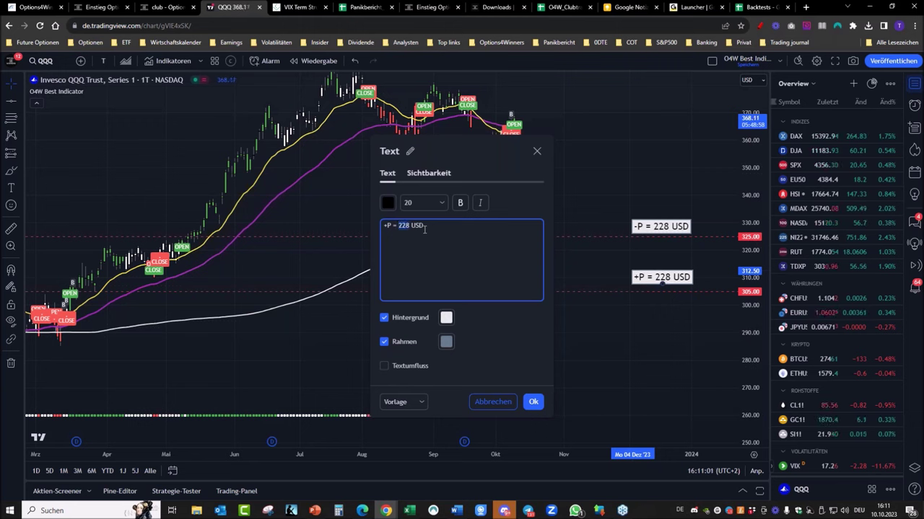
key("Delete")
key("Delete")
key("Delete")
type("1")
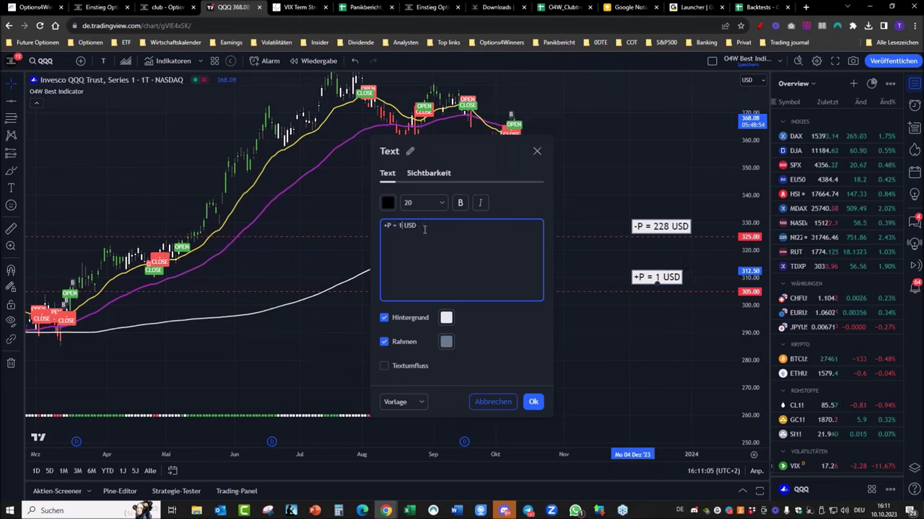
type("13")
left_click(533, 402)
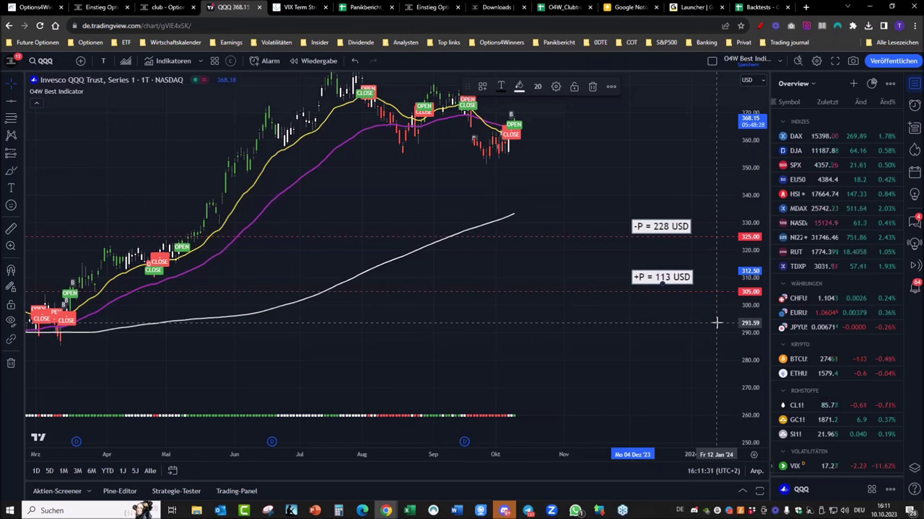
Draw a red freehand arrow falling from the latest candles to about 280 and a vertical double-headed arrow beneath the 305 line.
left_click(760, 25)
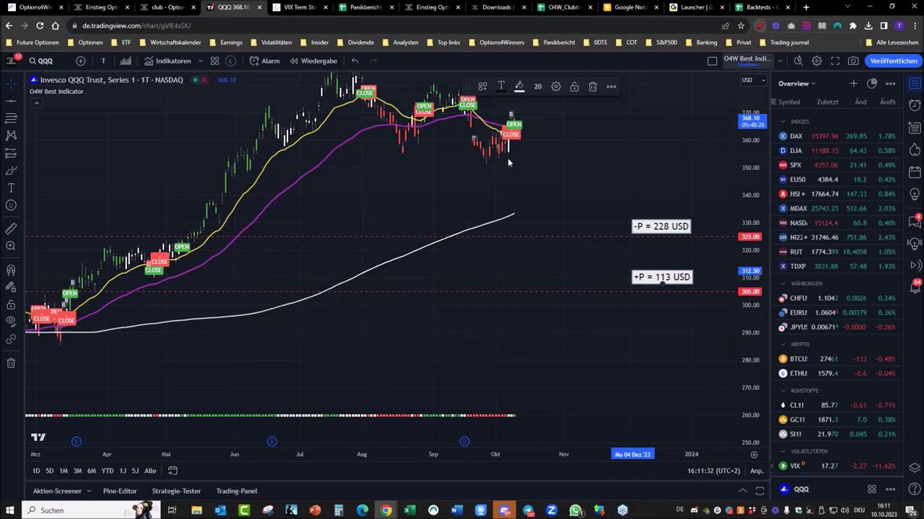
mouse_move(531, 145)
left_mouse_down()
mouse_move(611, 324)
mouse_move(642, 365)
left_mouse_up()
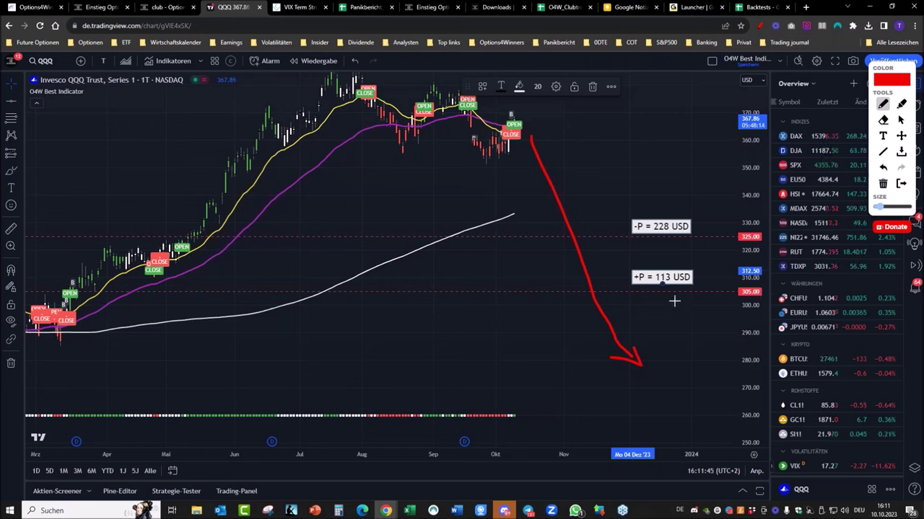
mouse_move(673, 314)
left_mouse_down()
mouse_move(670, 353)
mouse_move(681, 349)
left_mouse_up()
left_click_drag(674, 301, 672, 294)
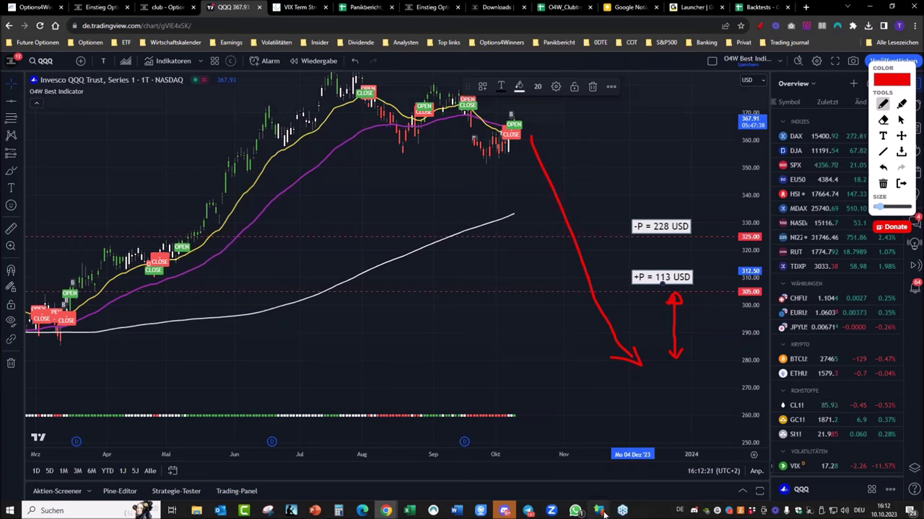
Switch to FXFlat and submit the QQQ Dec 325/305 bull put order with a limit price of -1.16.
mouse_move(598, 510)
left_click(665, 491)
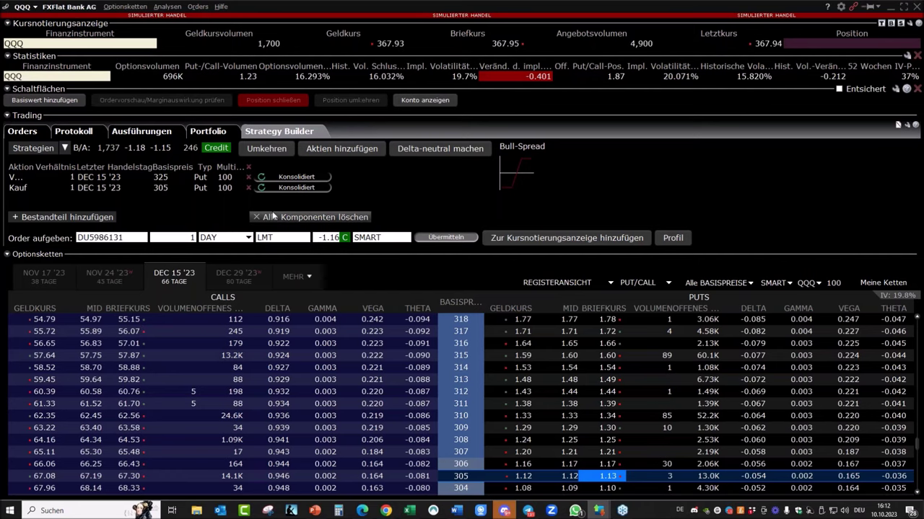
left_click(331, 238)
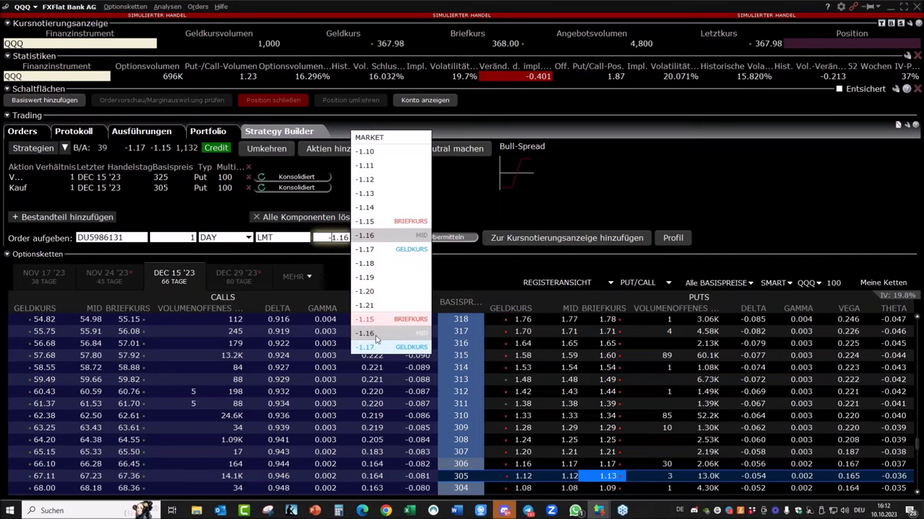
left_click(372, 235)
left_click(443, 238)
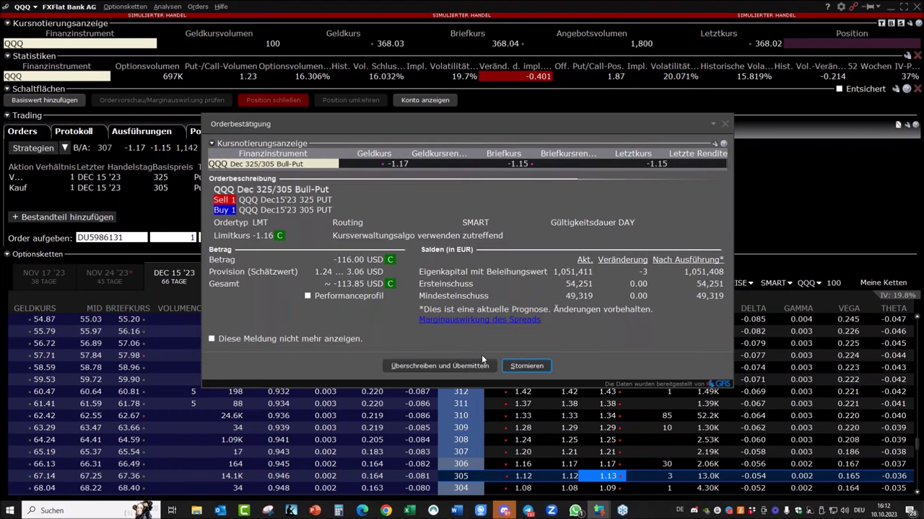
left_click(458, 366)
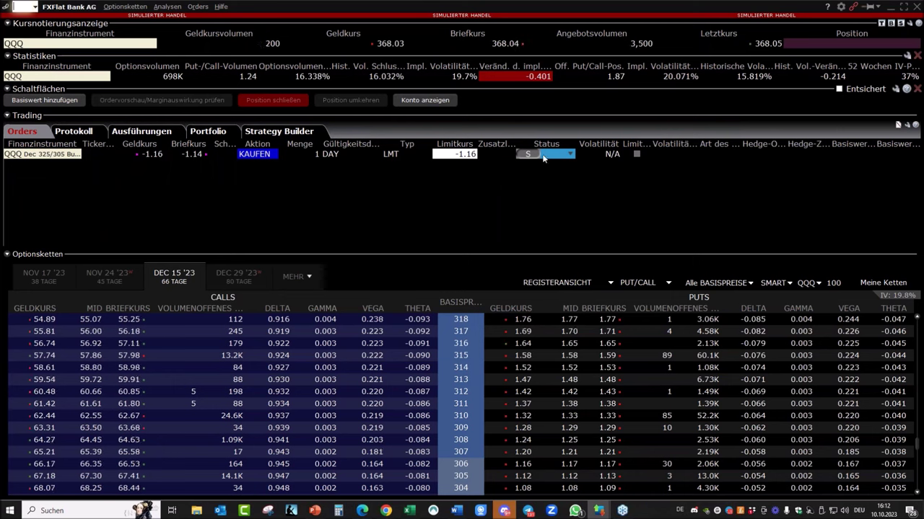
Set the open bull put order's limit price to the ask of -1.15 and resubmit it.
left_click(473, 154)
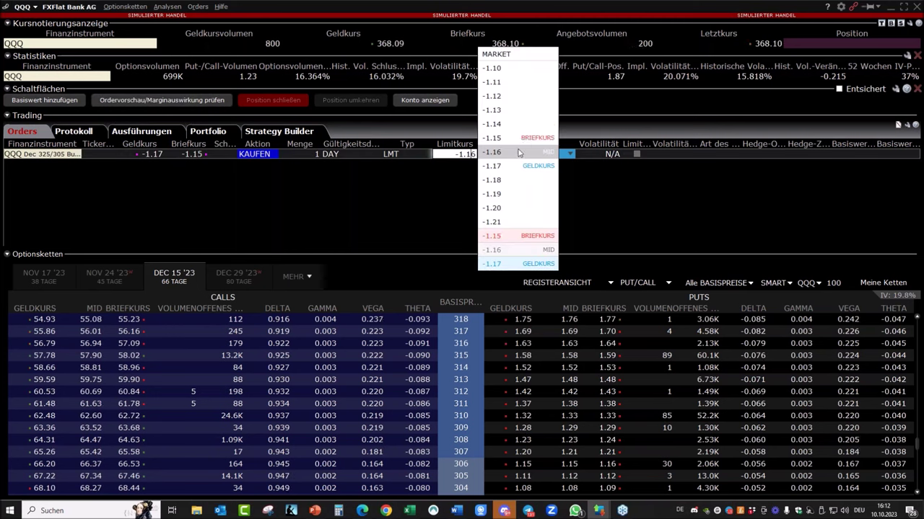
left_click(521, 138)
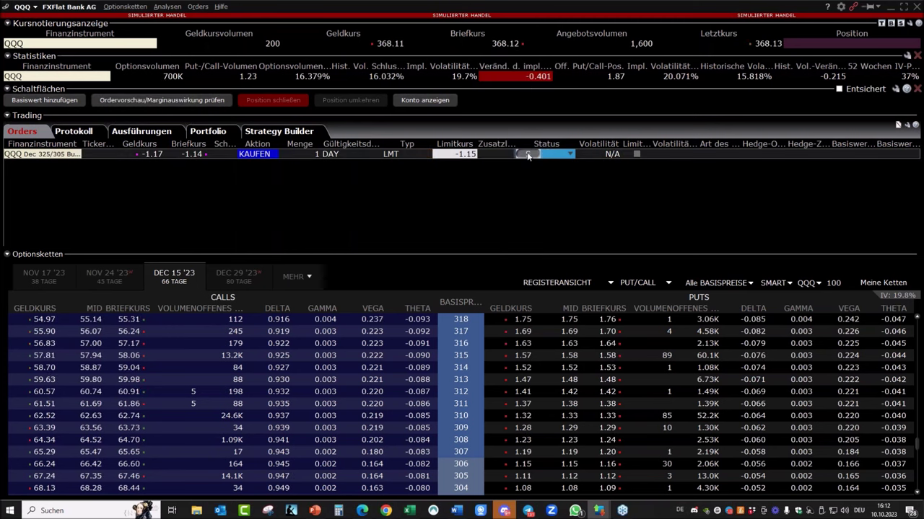
left_click(527, 154)
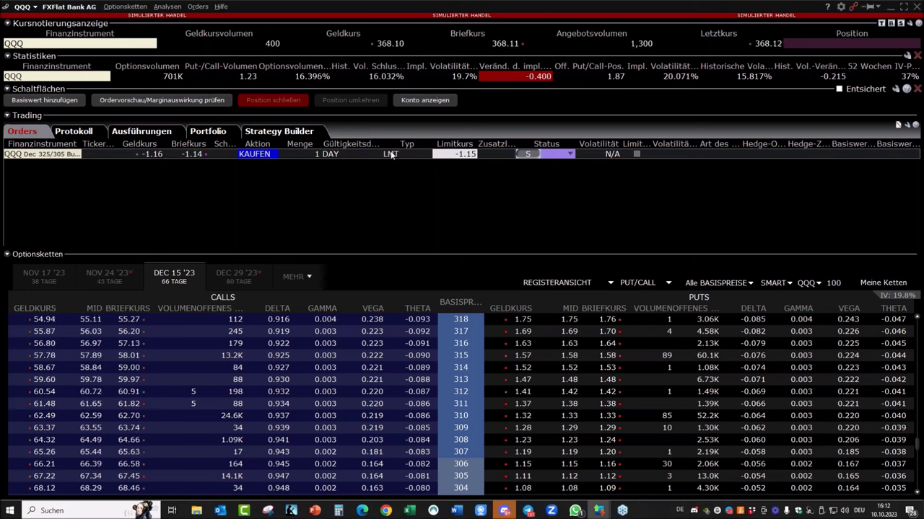
Change the bull put order's type to MKT and return to the QQQ chart in TradingView.
left_click(395, 156)
left_click(399, 176)
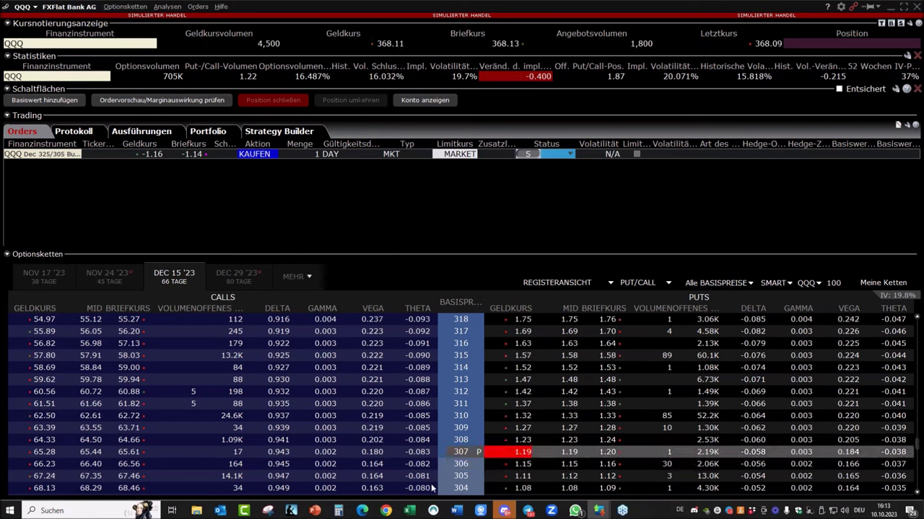
mouse_move(382, 508)
left_click(332, 468)
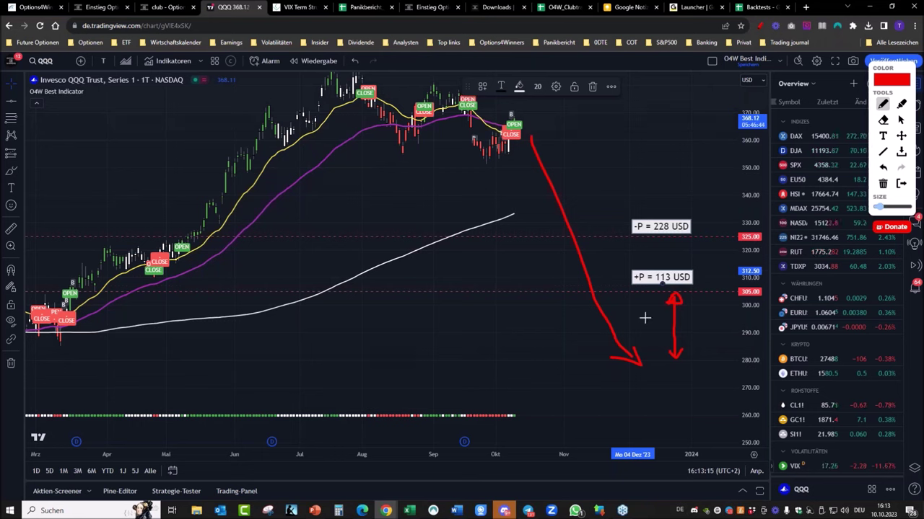
Clear the red annotations from the QQQ chart and draw a vertical red double-headed arrow between the 325 and 305 lines.
key("Escape")
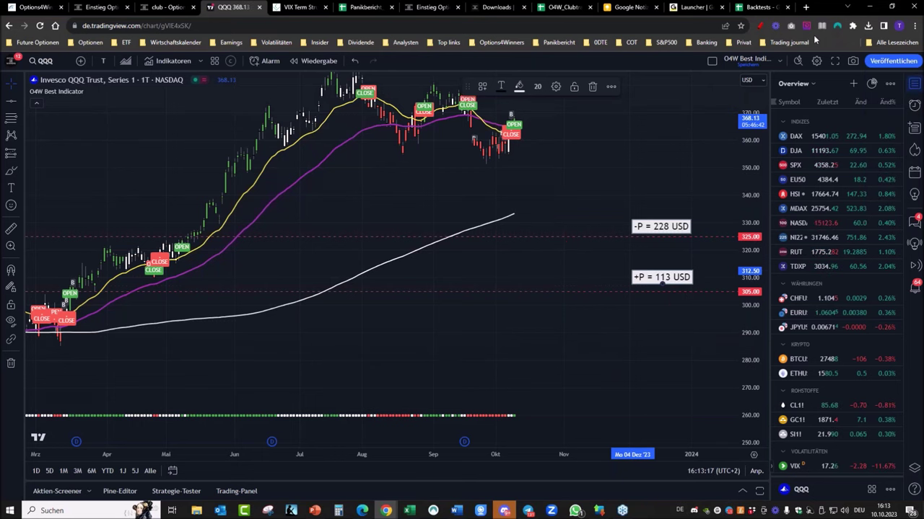
left_click(760, 25)
left_click_drag(571, 240, 575, 287)
left_click_drag(571, 243, 577, 241)
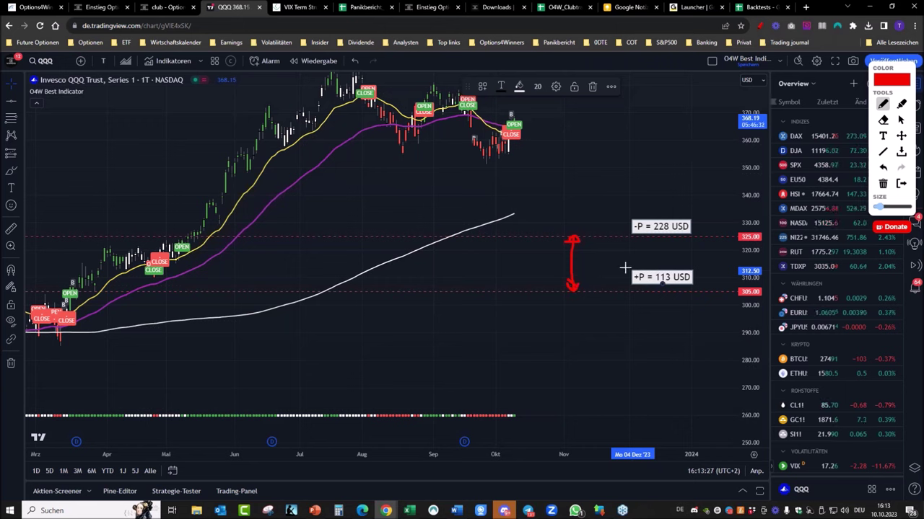
Handwrite "20×100 = 2k" between the strike lines, circle it together with both premium labels, and write "$ 115" above the circle.
left_click_drag(602, 252, 638, 264)
mouse_move(638, 256)
left_mouse_down()
mouse_move(629, 264)
mouse_move(686, 256)
left_mouse_up()
left_click_drag(678, 261, 713, 257)
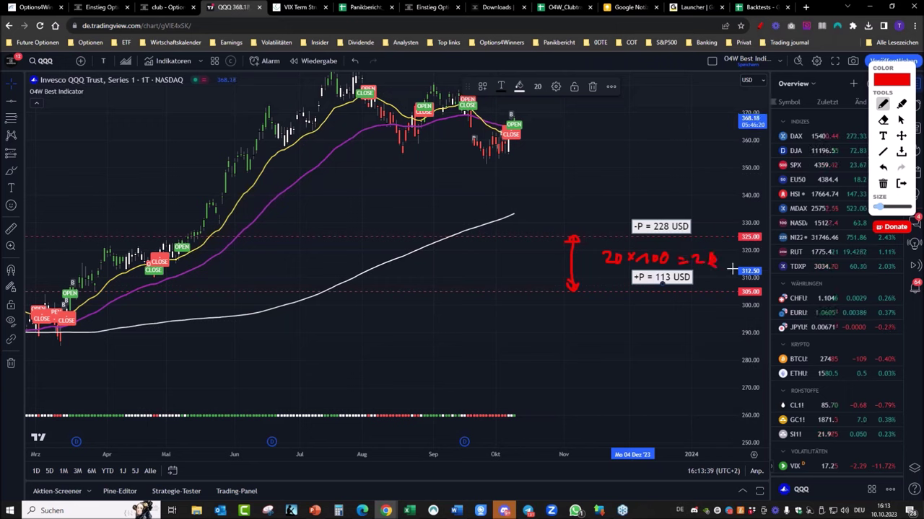
mouse_move(684, 200)
left_mouse_down()
mouse_move(600, 195)
mouse_move(608, 305)
mouse_move(727, 229)
mouse_move(686, 194)
left_mouse_up()
mouse_move(658, 152)
left_mouse_down()
mouse_move(642, 181)
mouse_move(717, 163)
mouse_move(730, 180)
mouse_move(741, 165)
left_mouse_up()
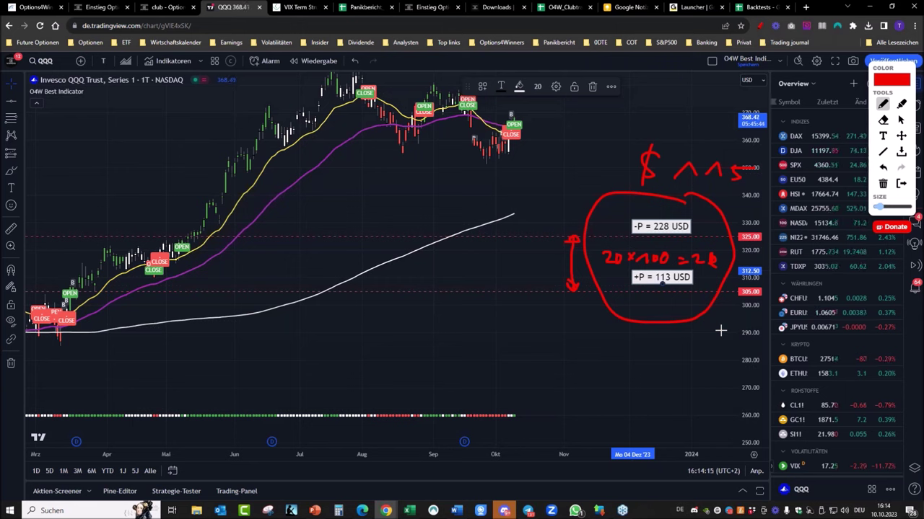
Switch to the FXFlat QQQ option trader, check the executed trades, and return to the list of open orders.
mouse_move(604, 514)
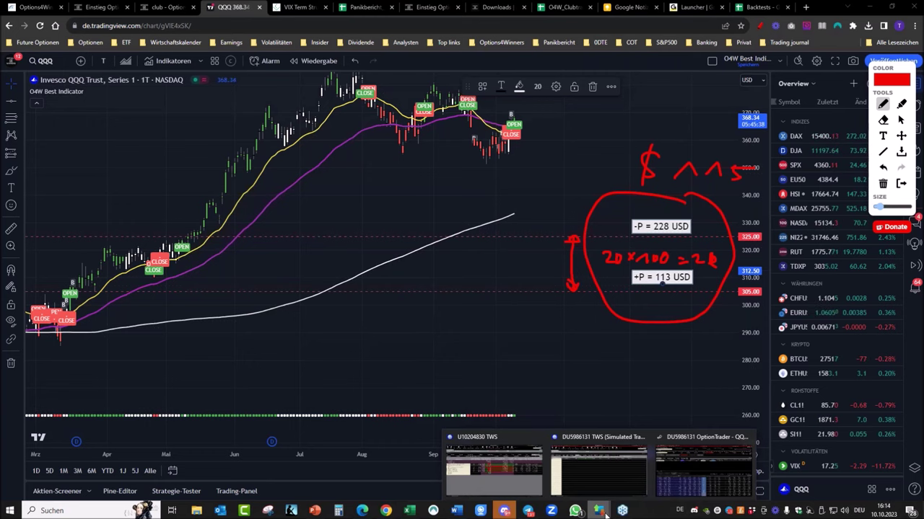
left_click(690, 463)
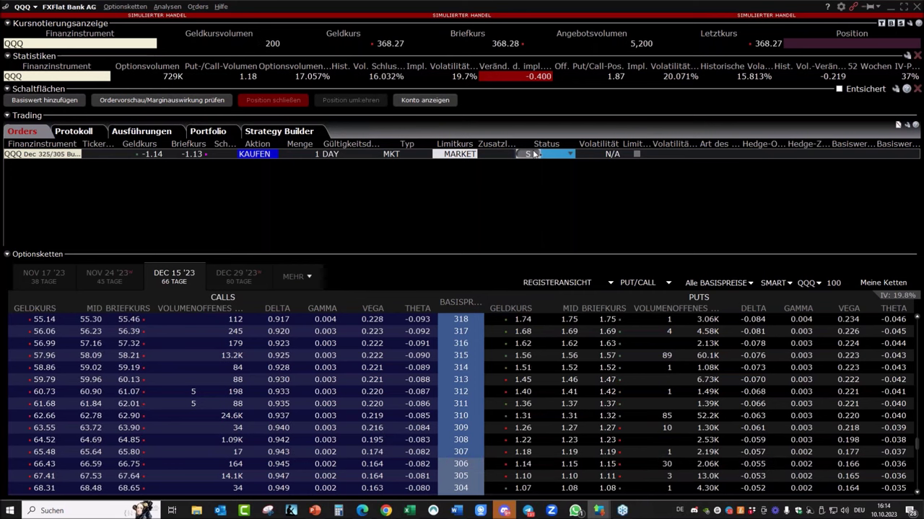
left_click(124, 131)
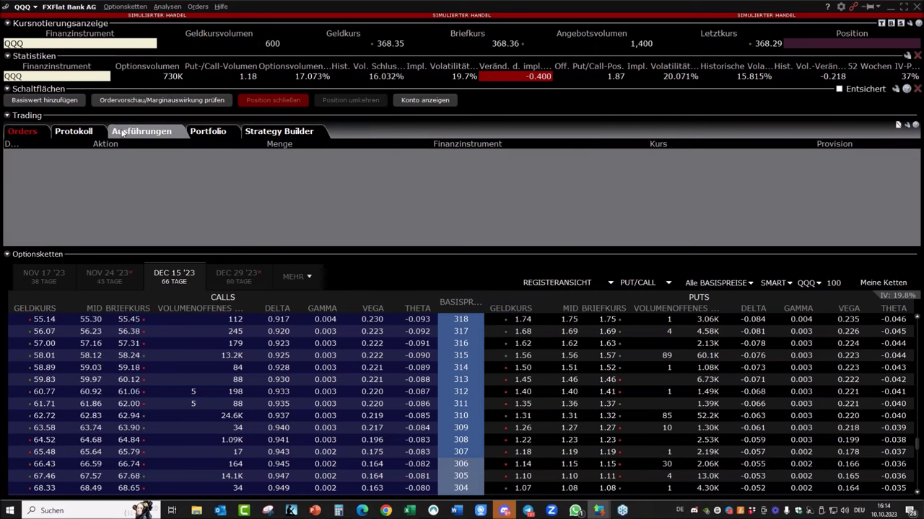
left_click(23, 132)
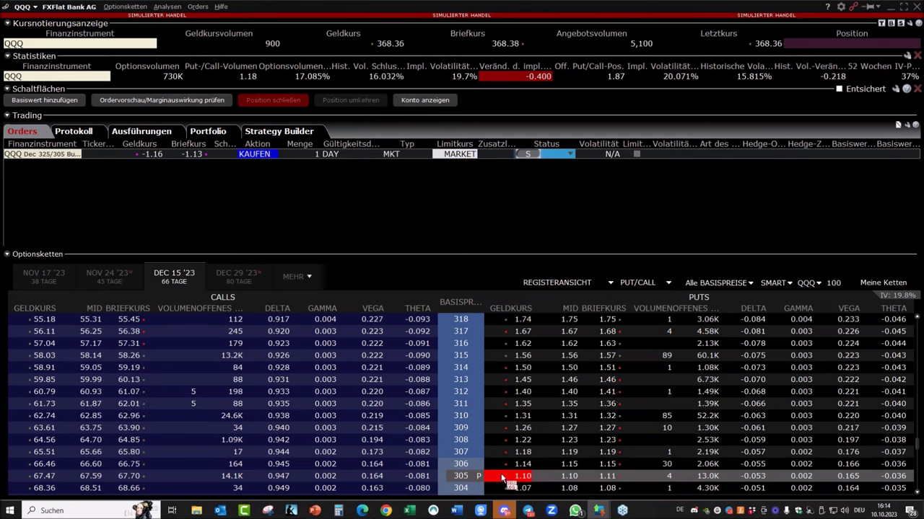
Create a sell order for one QQQ Dec15'23 325 put at a 2.24 limit and close its order confirmation without submitting.
scroll(491, 382, "up", 3)
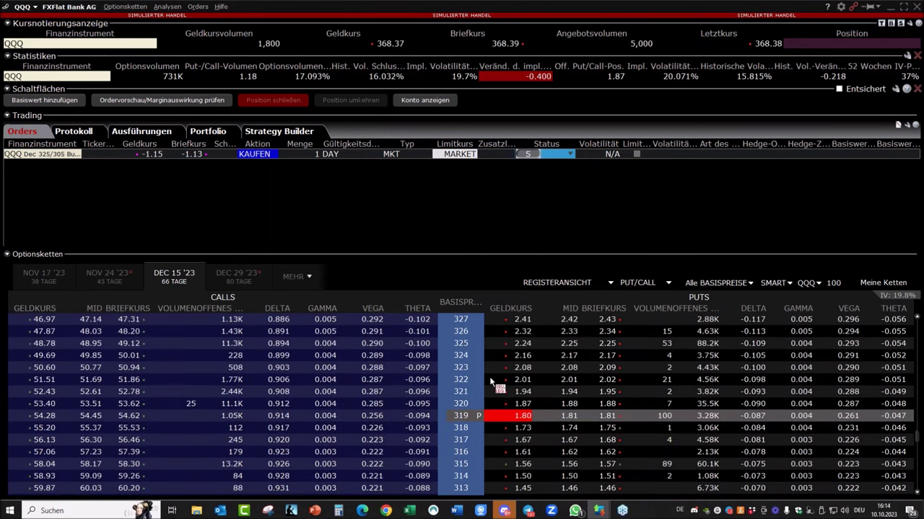
left_click(527, 344)
left_click(551, 155)
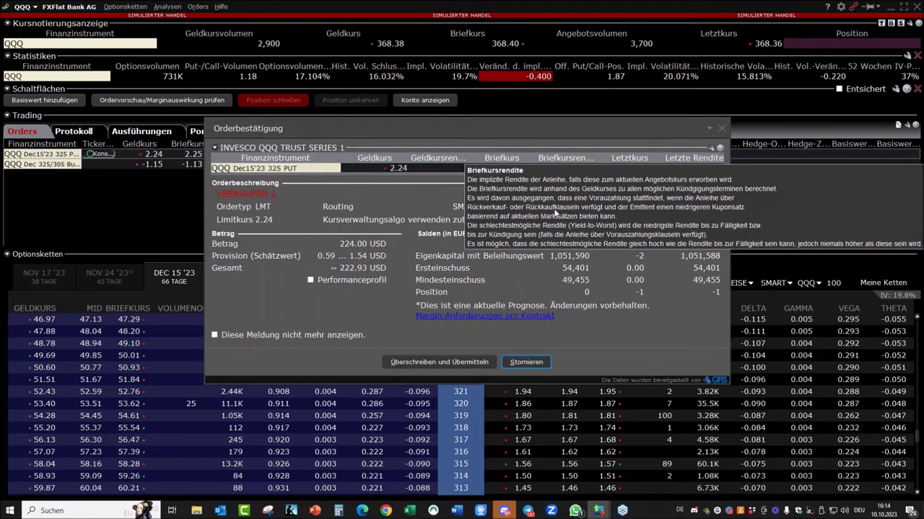
left_click(722, 127)
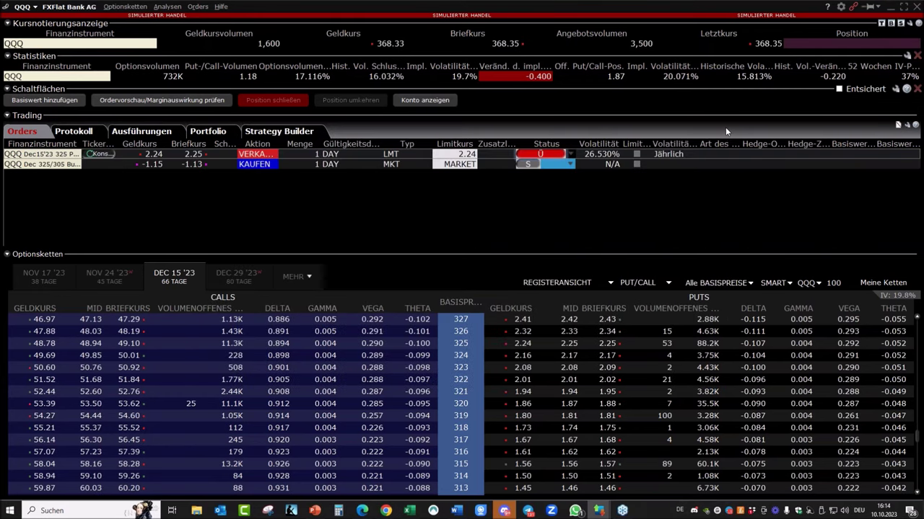
Switch back to the QQQ chart in TradingView and exit the drawing overlay to remove the red annotations.
mouse_move(835, 66)
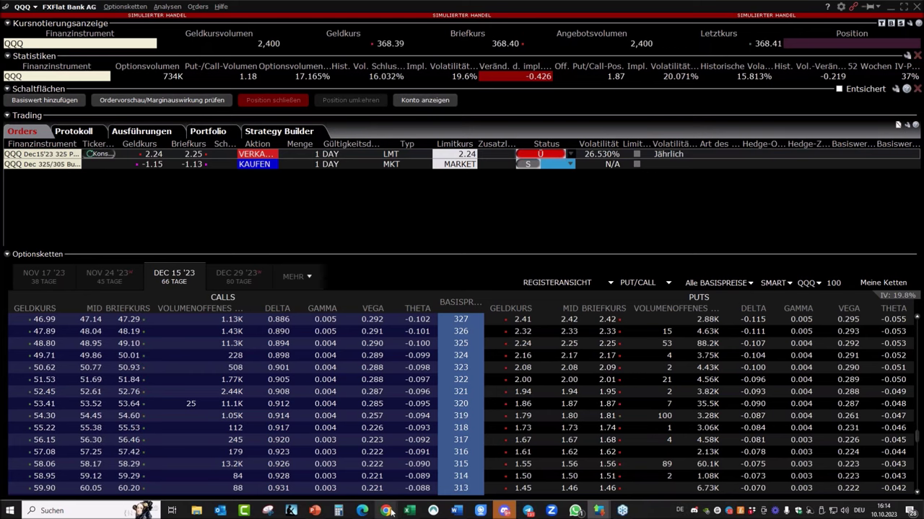
mouse_move(386, 511)
left_click(361, 490)
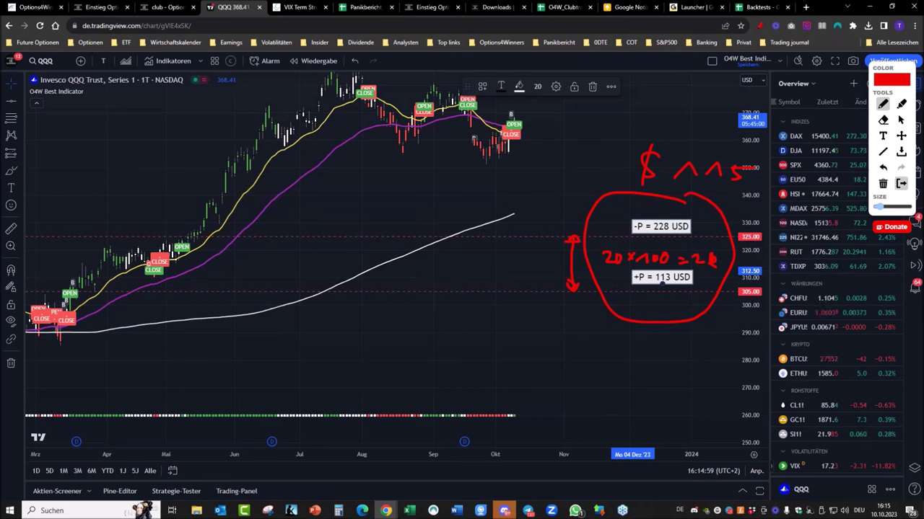
left_click(902, 184)
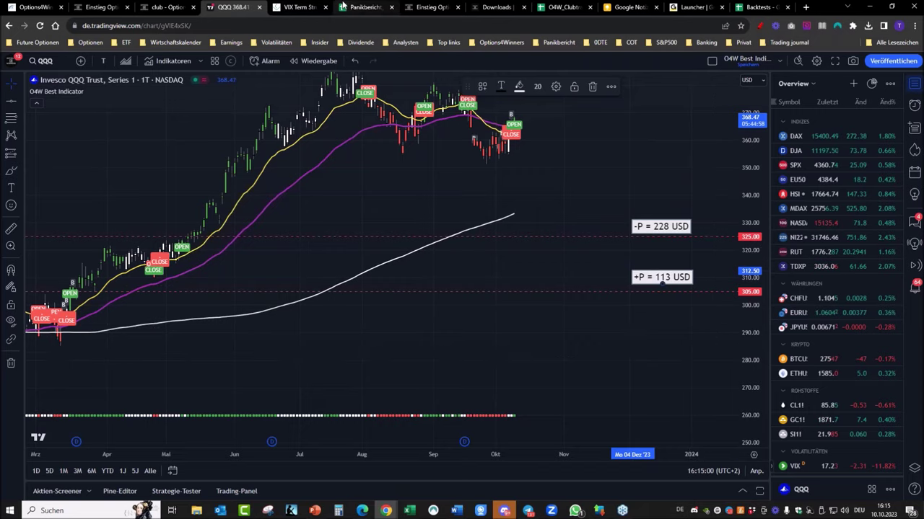
Switch to the Panikbericht_Topkandidaten spreadsheet, view the Upload date_Topkandidaten sheet, and open the Bullish candidates sheet.
left_click(364, 7)
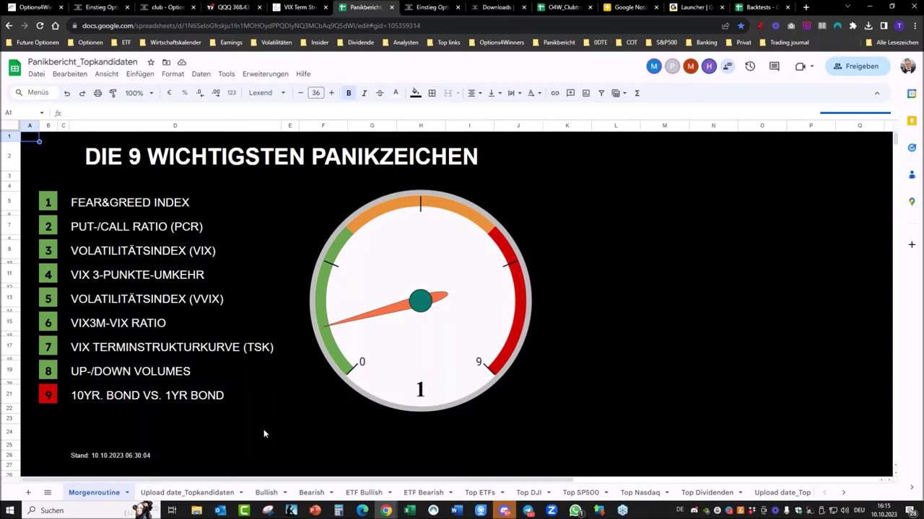
left_click(189, 493)
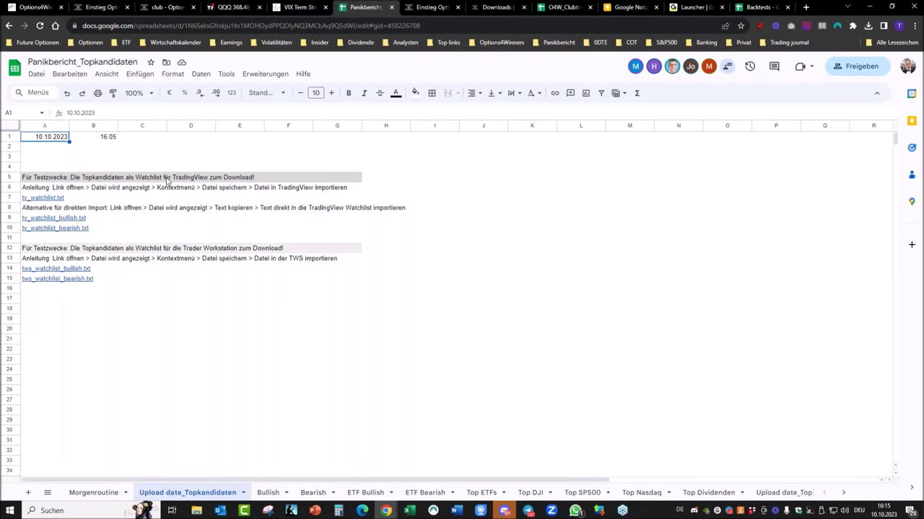
left_click(268, 493)
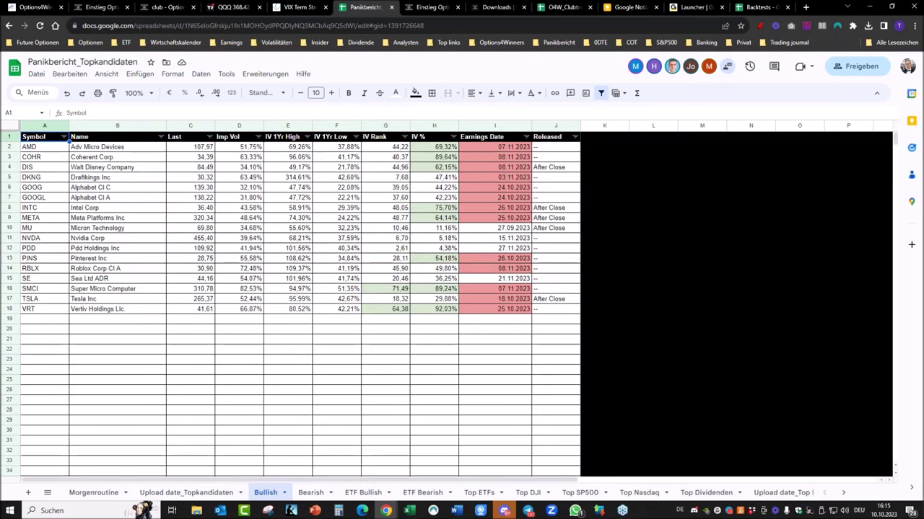